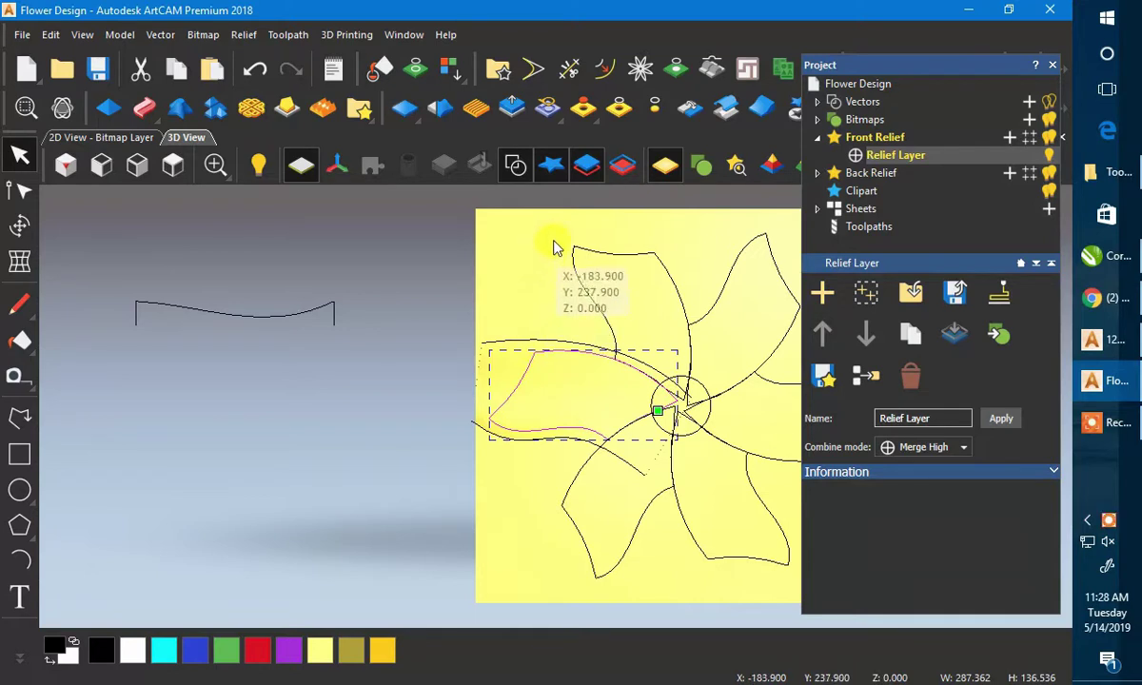
- Scale the whole petal relief to a height of 12 mm without a mask
left_click(546, 303)
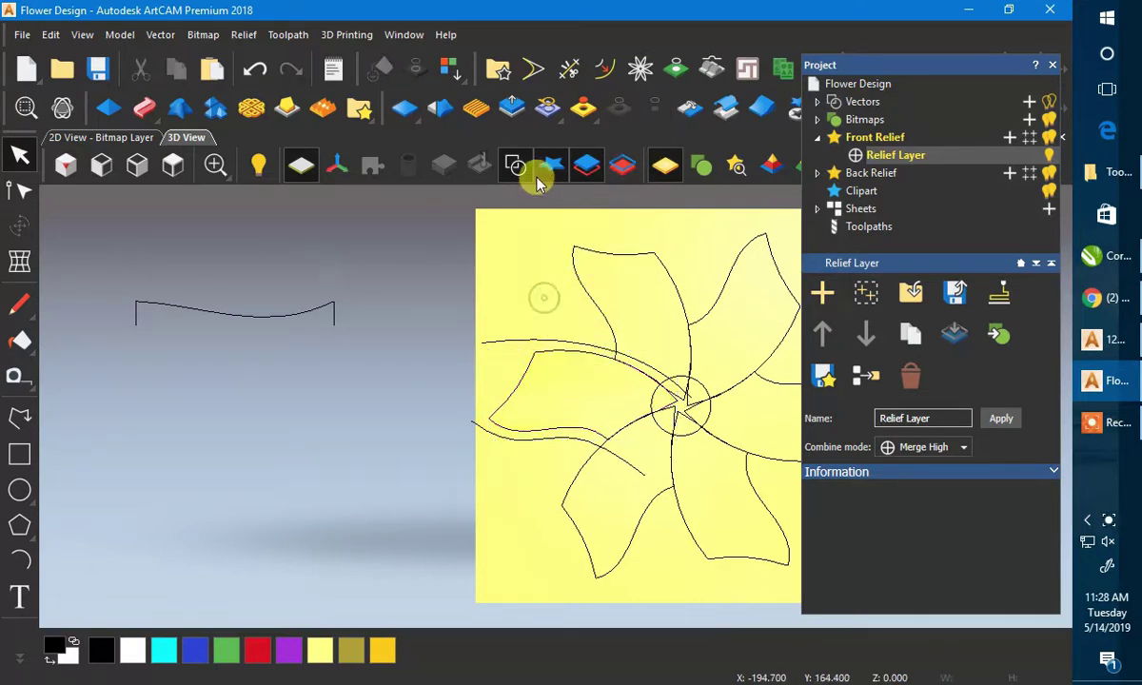
left_click(512, 109)
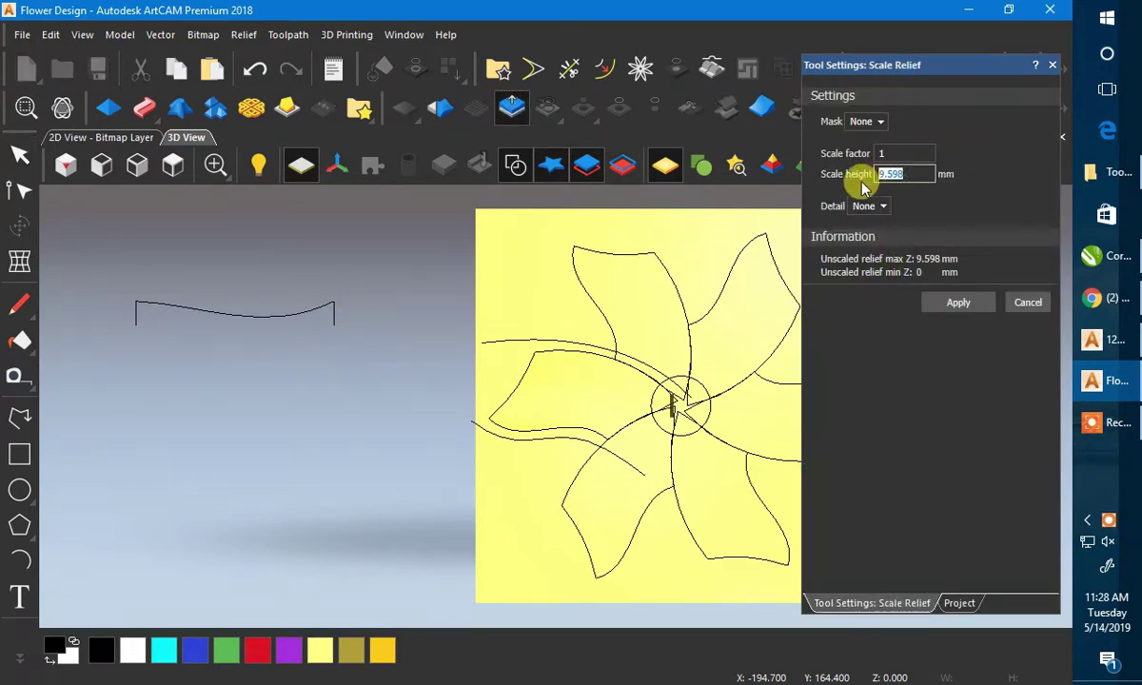
type("12")
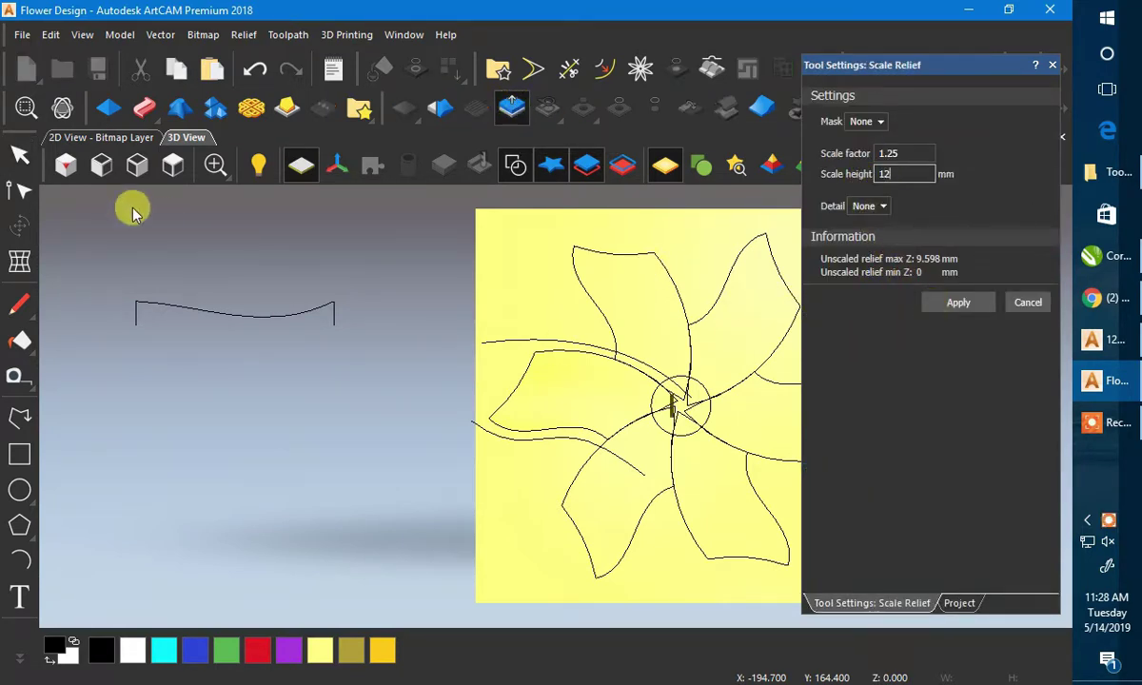
left_click(19, 153)
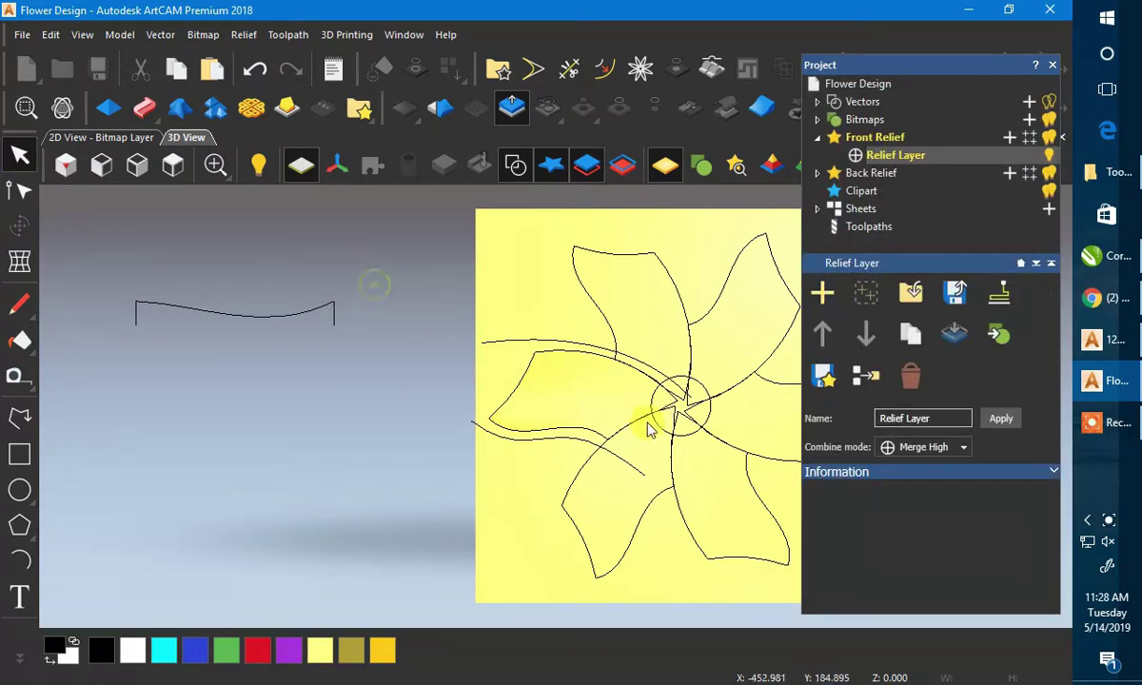
scroll(648, 424, "up", 3)
mouse_move(648, 425)
left_mouse_down()
mouse_move(742, 283)
mouse_move(625, 377)
mouse_move(718, 230)
mouse_move(690, 357)
left_mouse_up()
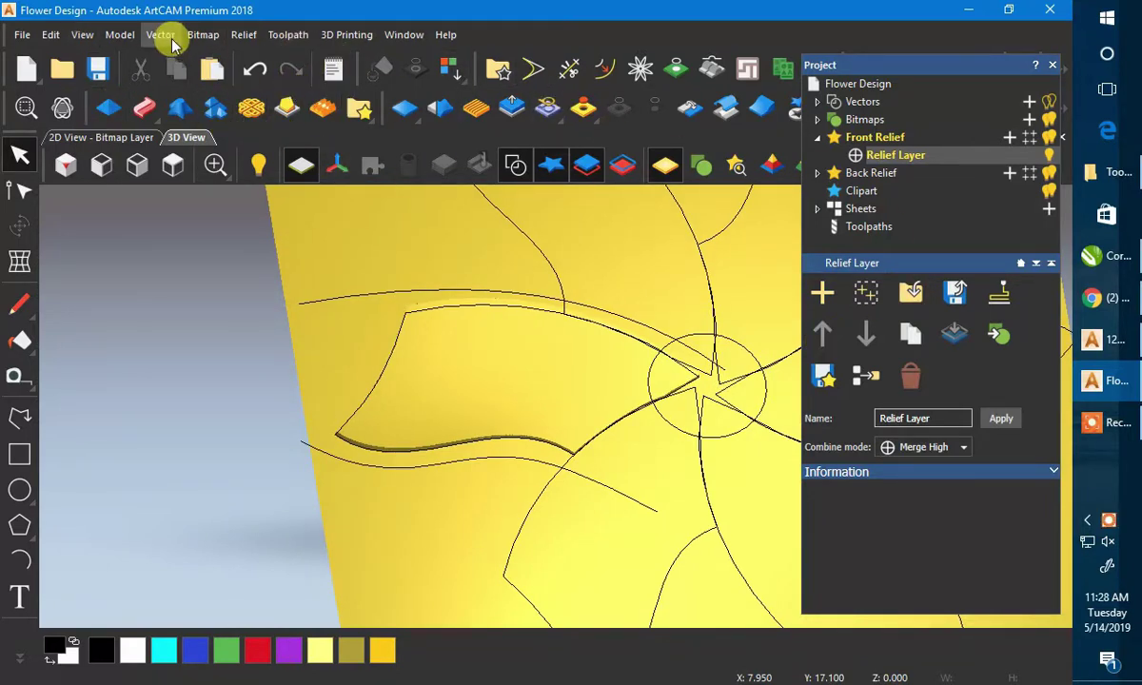
- Change the relief material's colour to brown with RGB 151, 86, 22 and apply it to the model
left_click(120, 35)
left_click(158, 323)
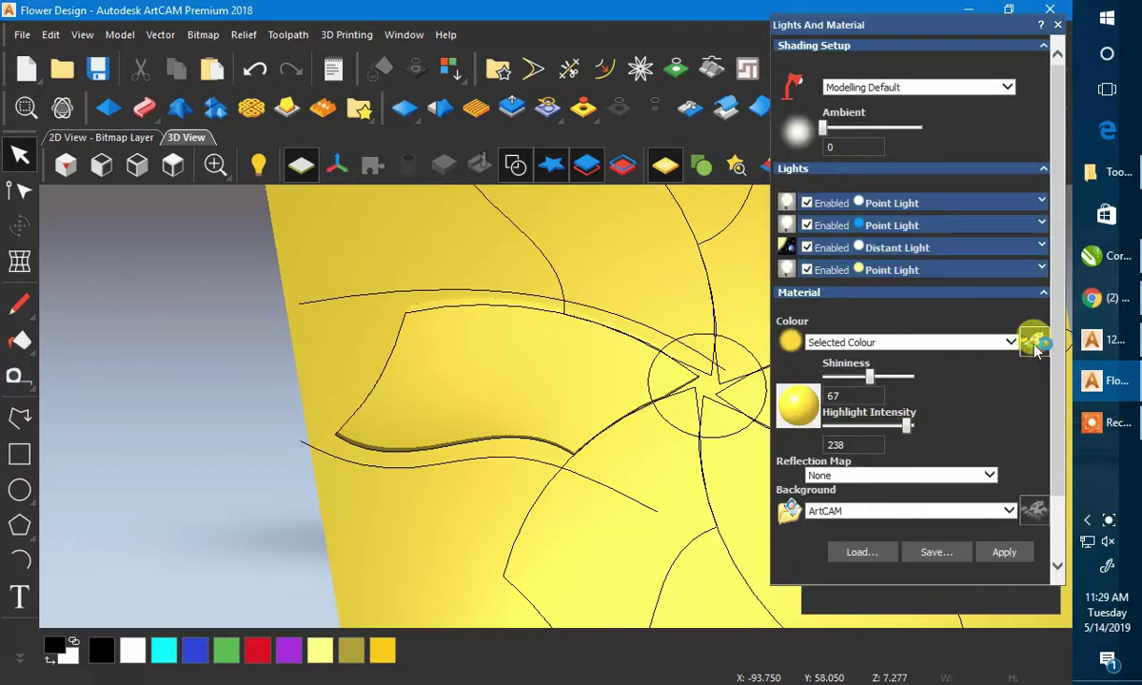
left_click(1036, 344)
left_click(810, 472)
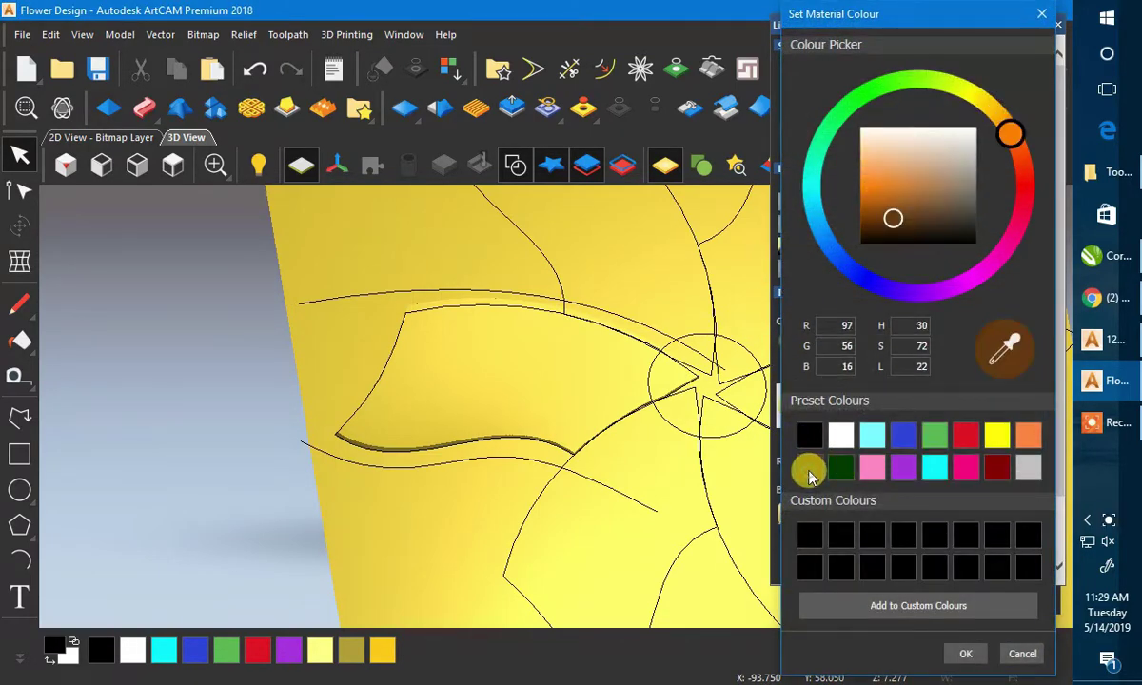
left_click_drag(893, 241, 890, 205)
left_click(958, 655)
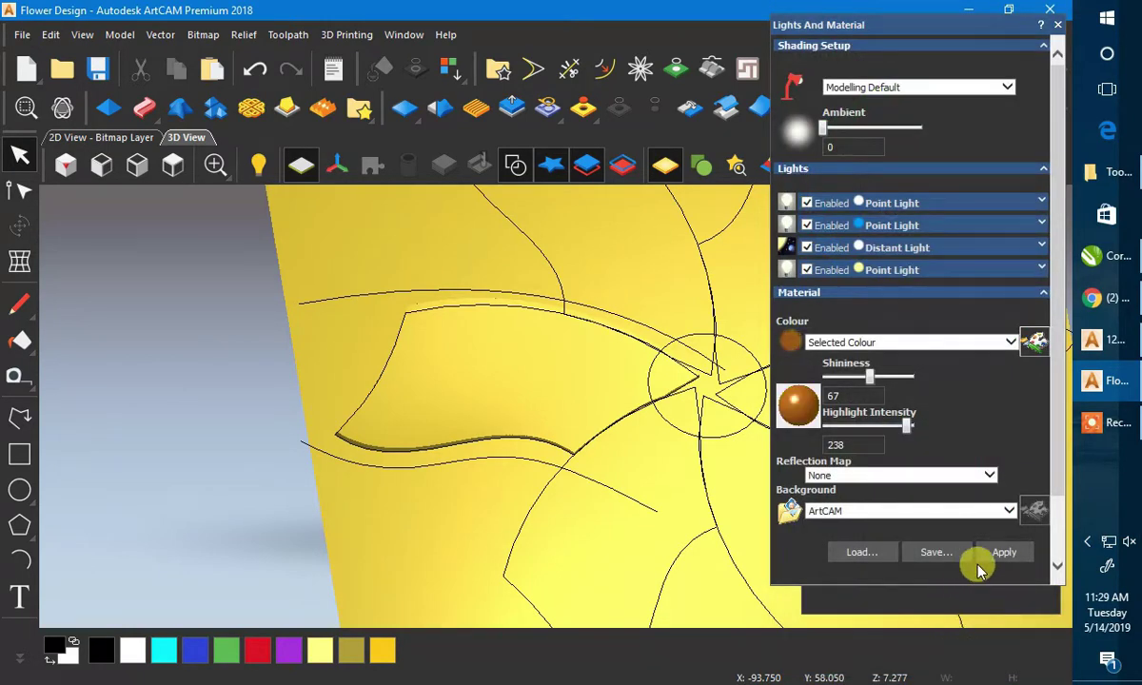
left_click(994, 551)
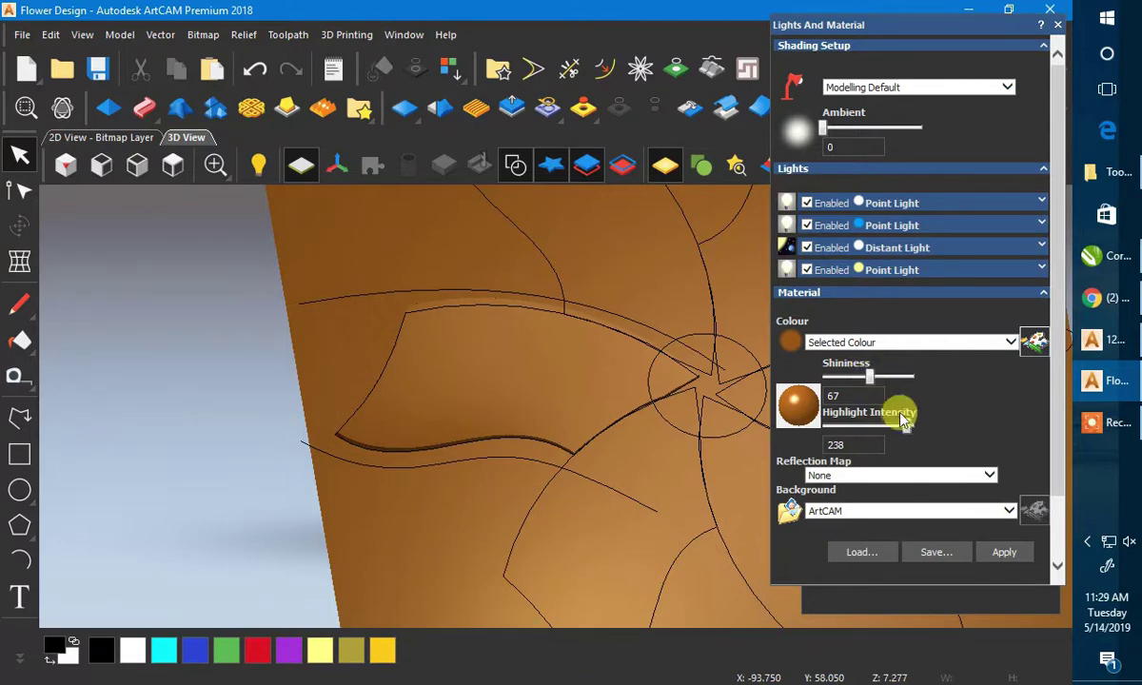
- Set the relief material's shininess to 110 and apply the change
left_click(1013, 555)
mouse_move(599, 323)
left_mouse_down()
mouse_move(636, 345)
mouse_move(558, 503)
mouse_move(653, 409)
mouse_move(732, 280)
mouse_move(706, 403)
mouse_move(683, 408)
mouse_move(635, 343)
mouse_move(643, 335)
left_mouse_up()
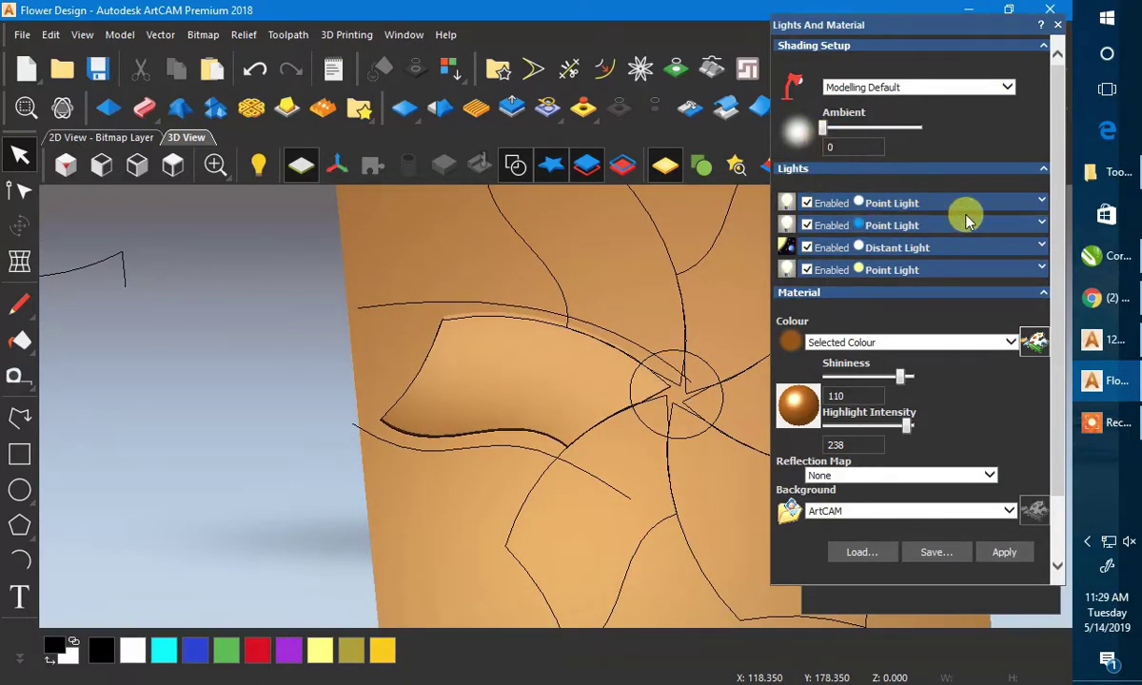
scroll(569, 379, "down", 4)
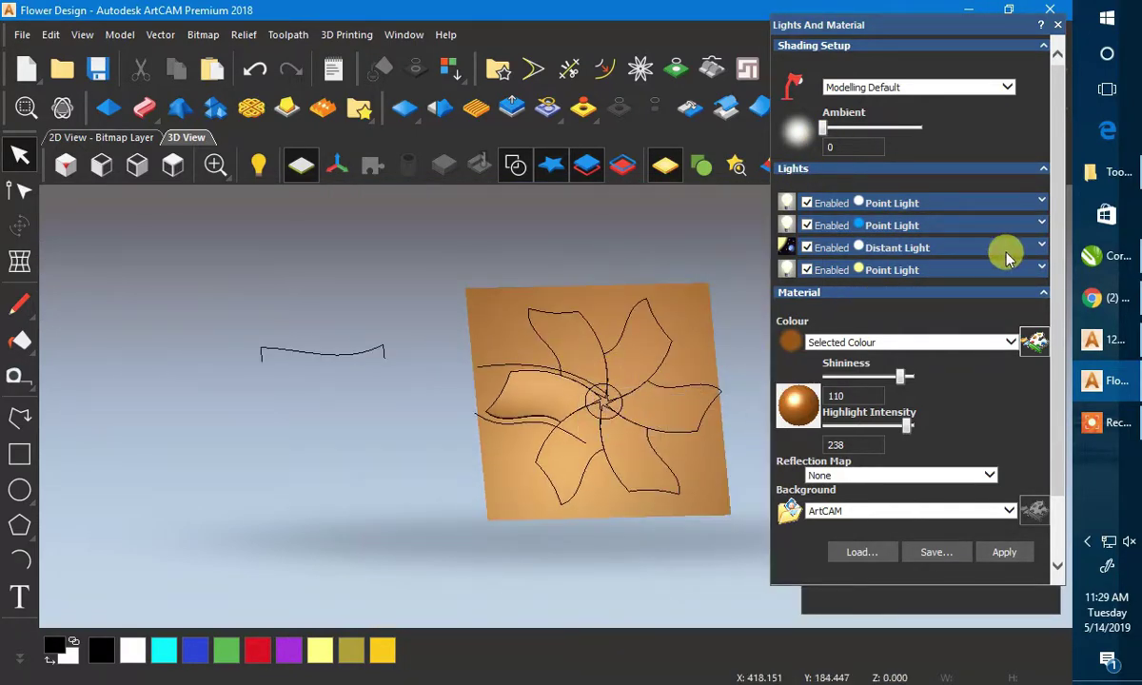
scroll(571, 431, "up", 4)
mouse_move(571, 431)
left_mouse_down()
mouse_move(609, 342)
mouse_move(592, 382)
mouse_move(594, 544)
mouse_move(331, 352)
mouse_move(383, 459)
mouse_move(511, 465)
mouse_move(402, 467)
mouse_move(552, 442)
left_mouse_up()
- Change the relief material's colour to near-white with RGB 252, 252, 252 and apply it
left_click(1036, 349)
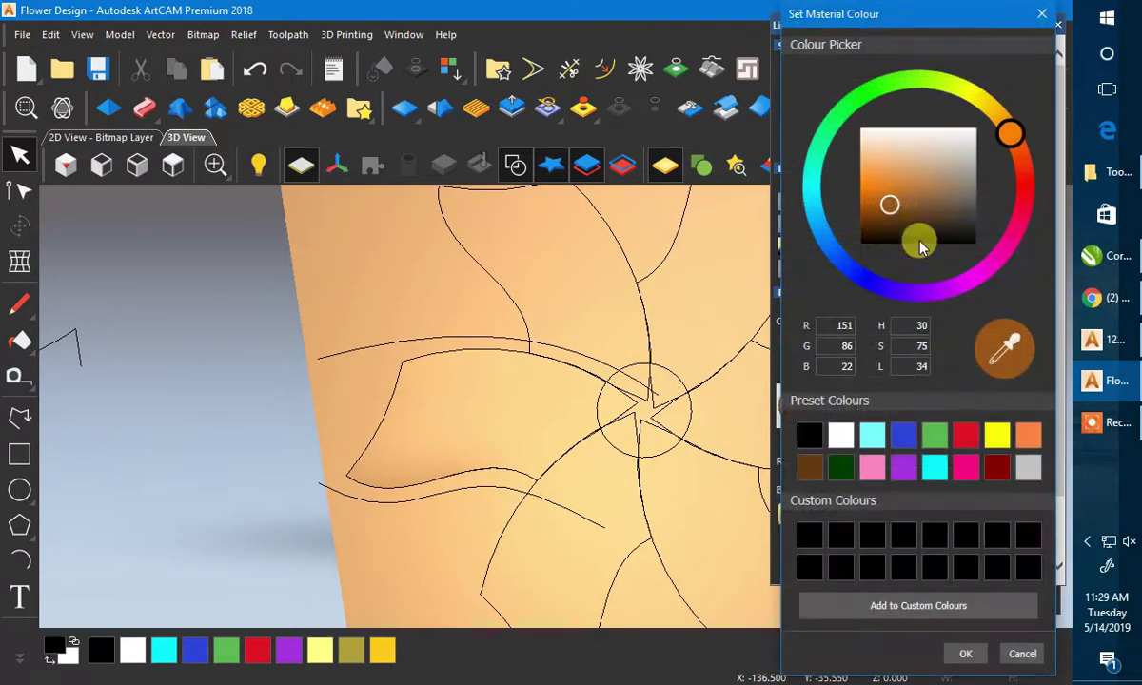
left_click_drag(918, 243, 973, 131)
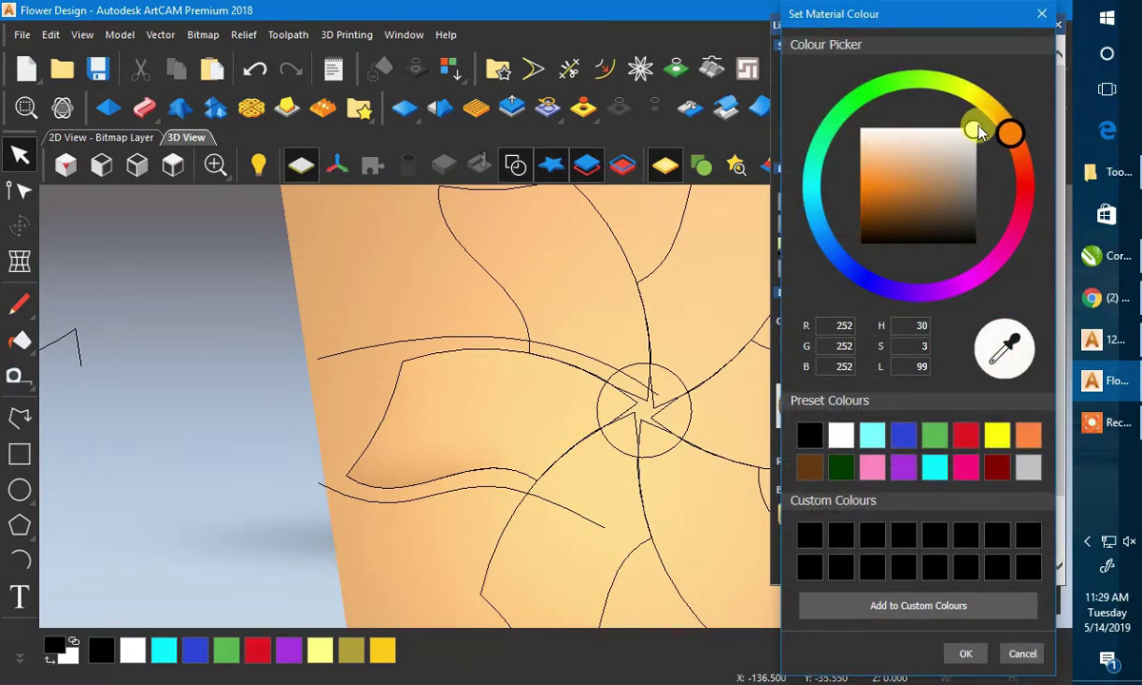
left_click(959, 653)
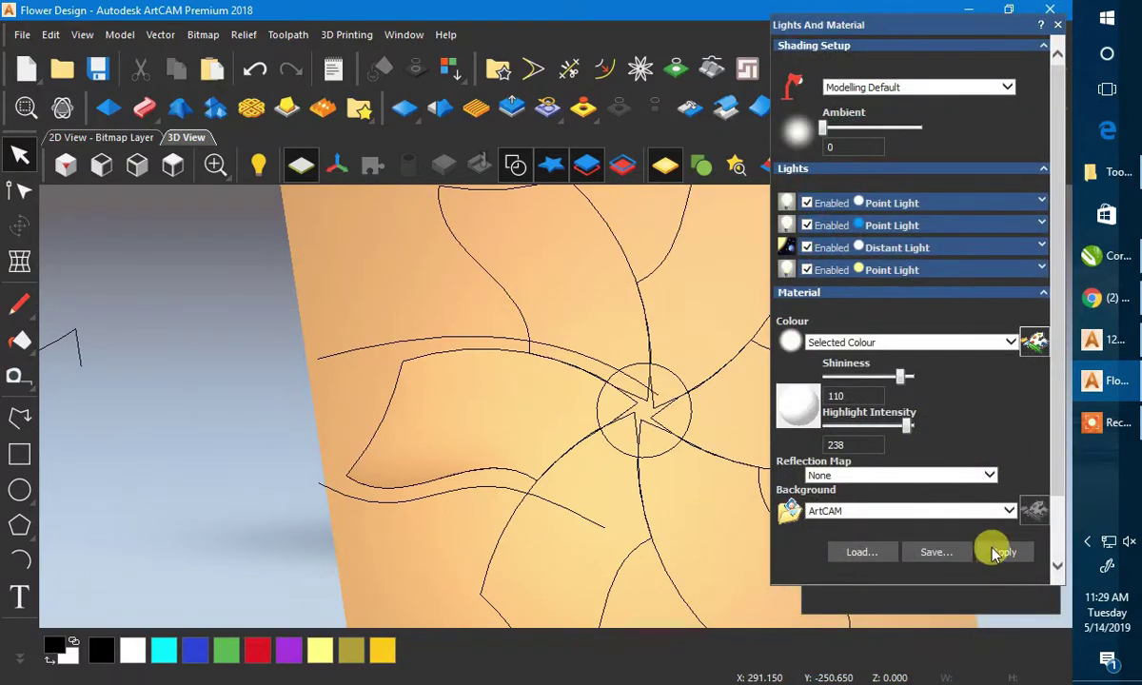
left_click(1004, 553)
- Toggle the back relief display and hide the vectors to isolate the petal relief in the 3D view
left_click_drag(607, 441, 619, 266)
left_click(624, 167)
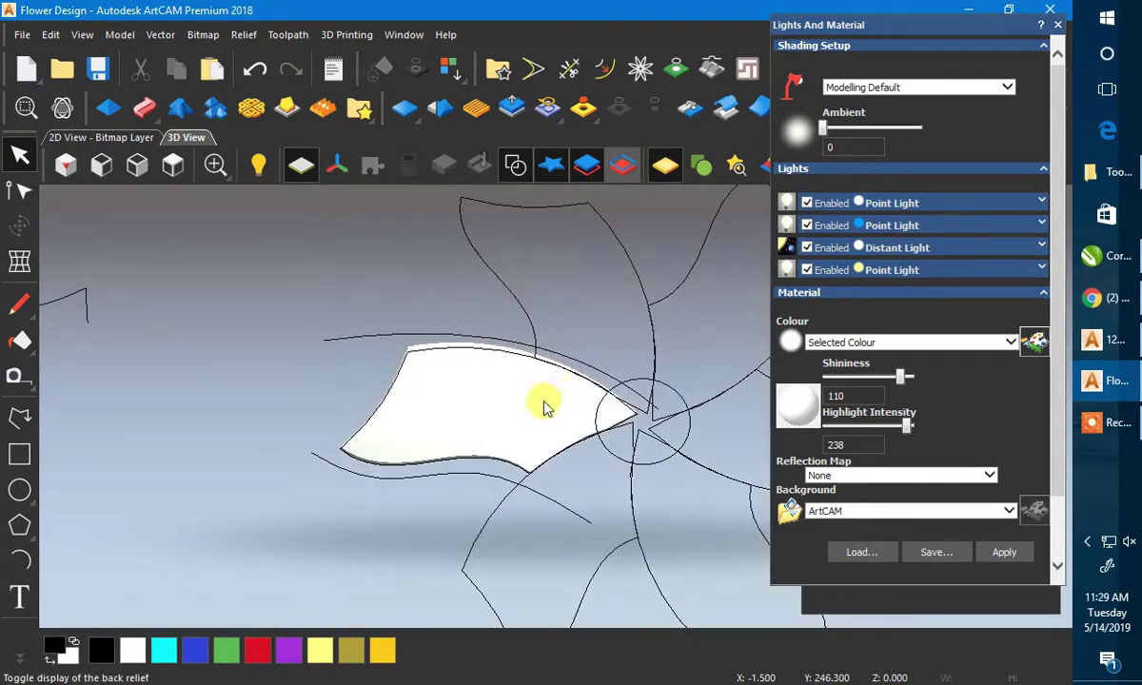
left_click_drag(617, 384, 413, 340)
left_click(512, 171)
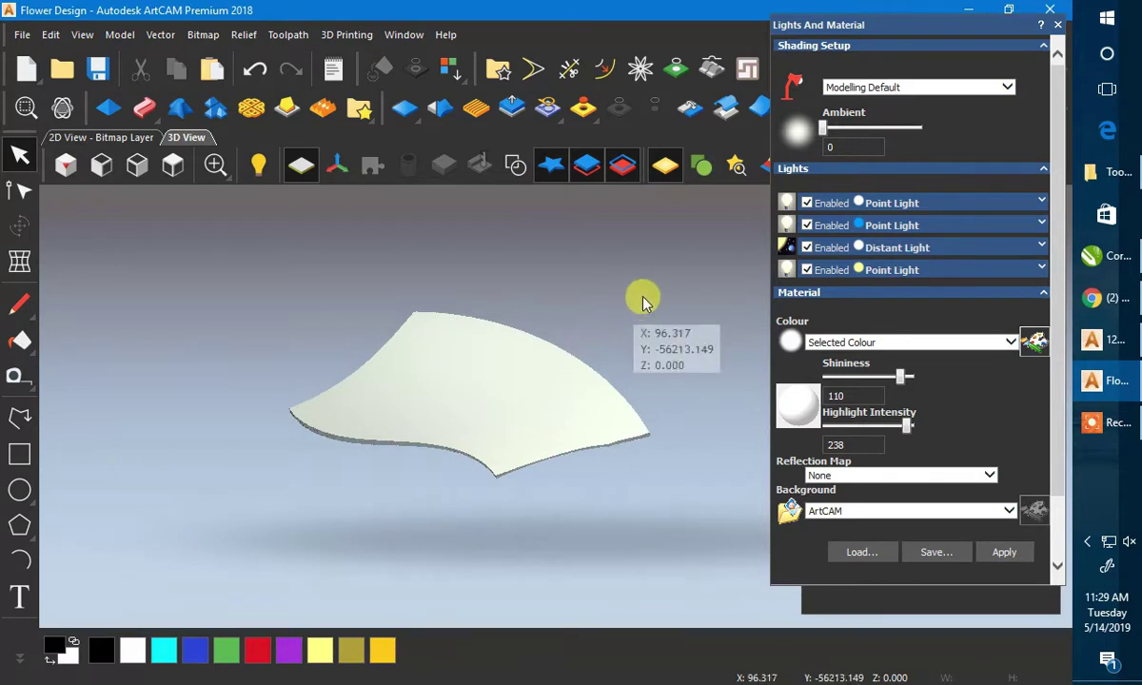
left_click_drag(645, 301, 535, 261)
- Try a 100% linear relief fade across the petal from about X -257, Y 90 to about X -64, Y -89
left_click(754, 107)
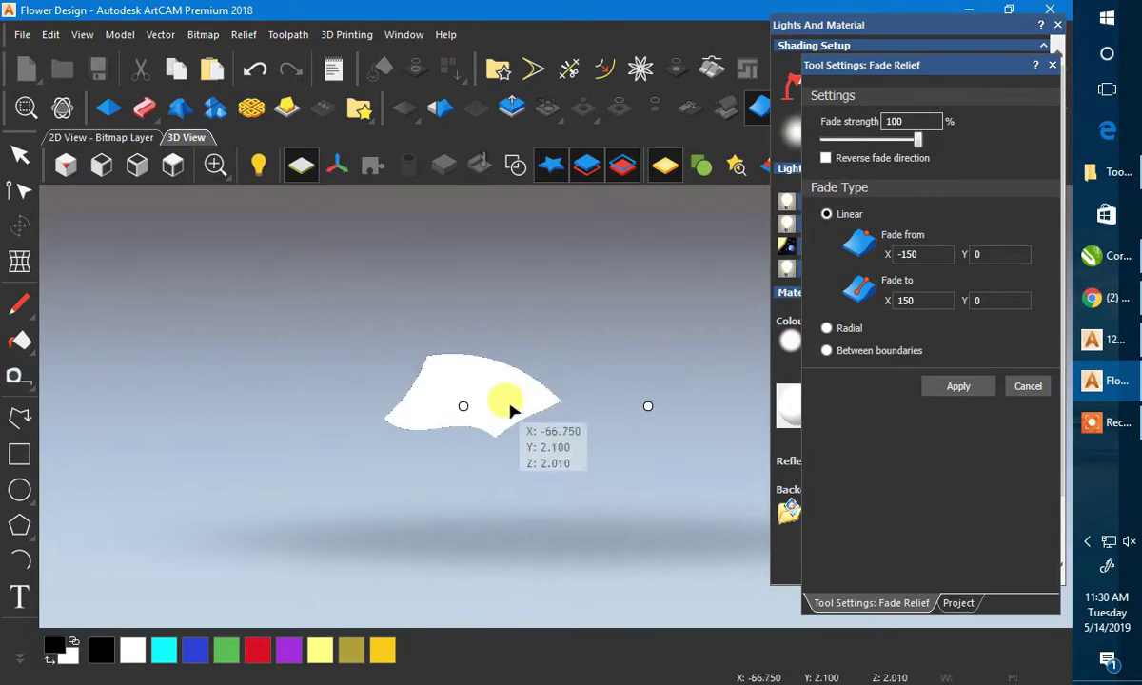
left_click(464, 406)
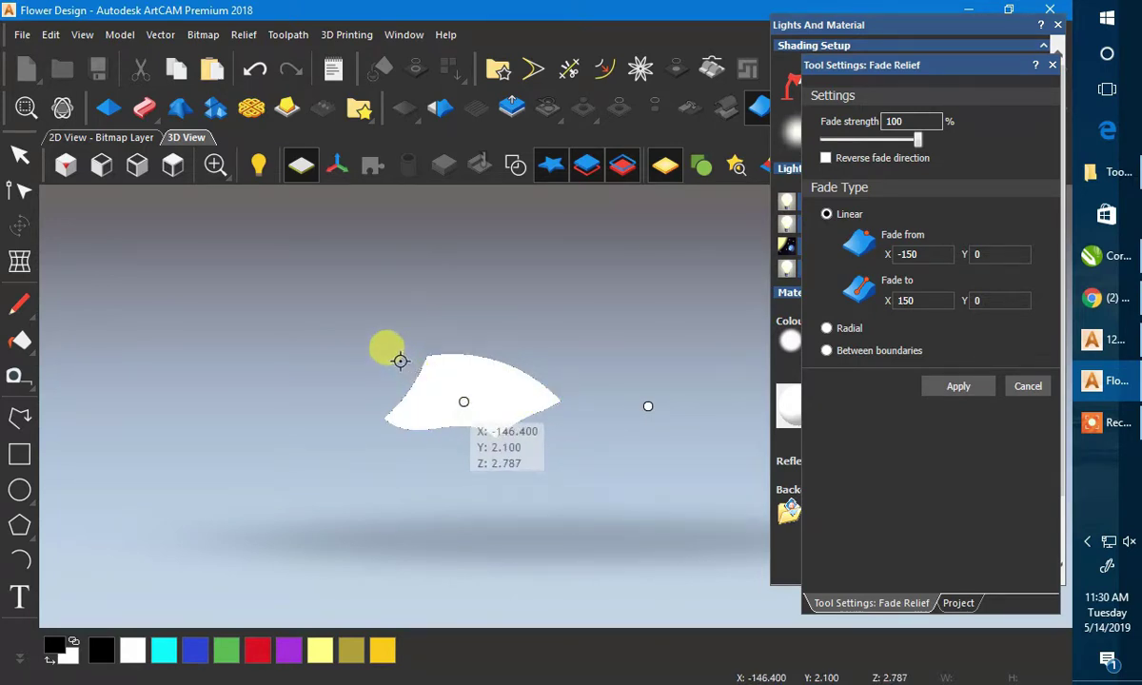
left_click(399, 361)
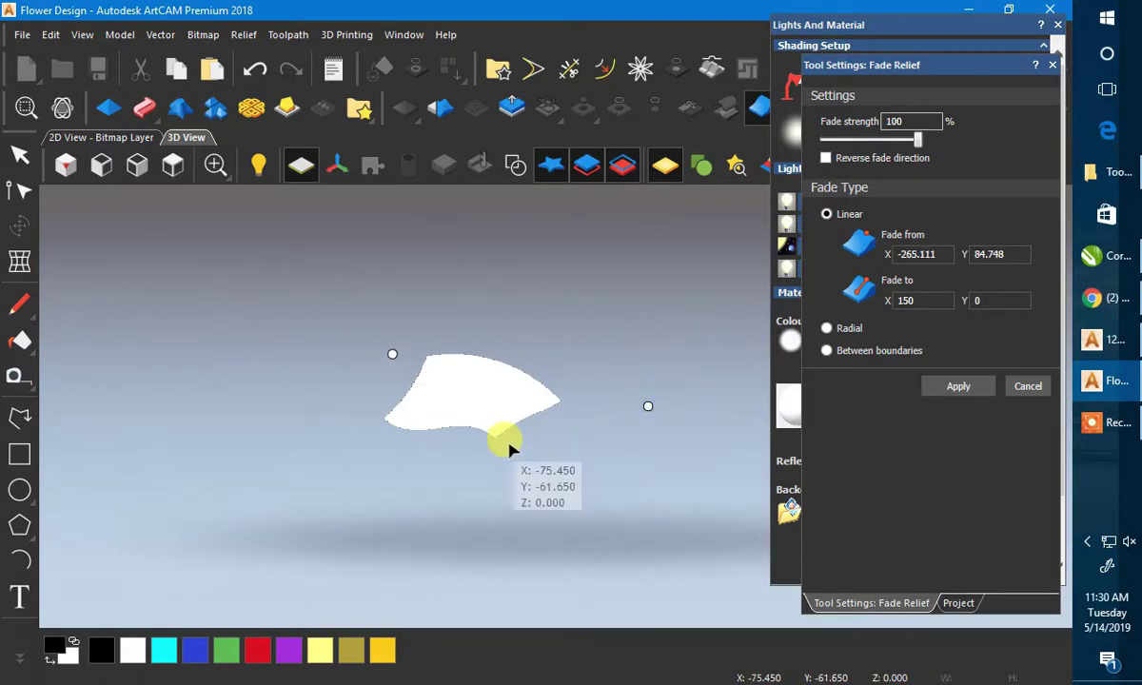
left_click(509, 445)
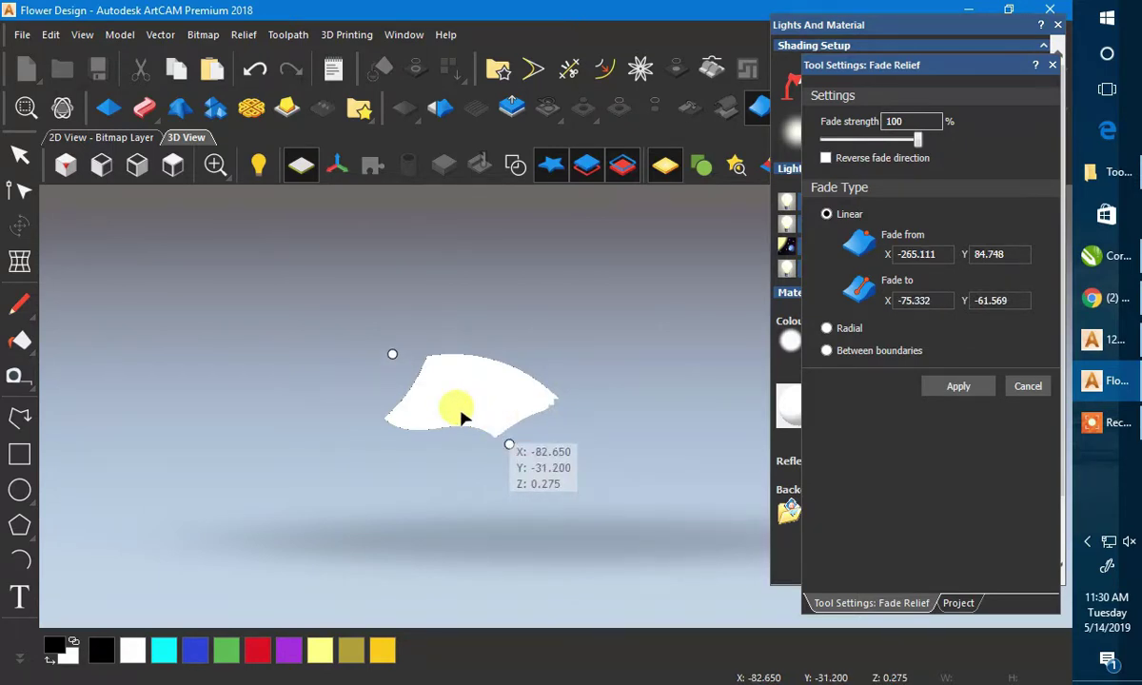
scroll(459, 416, "up", 3)
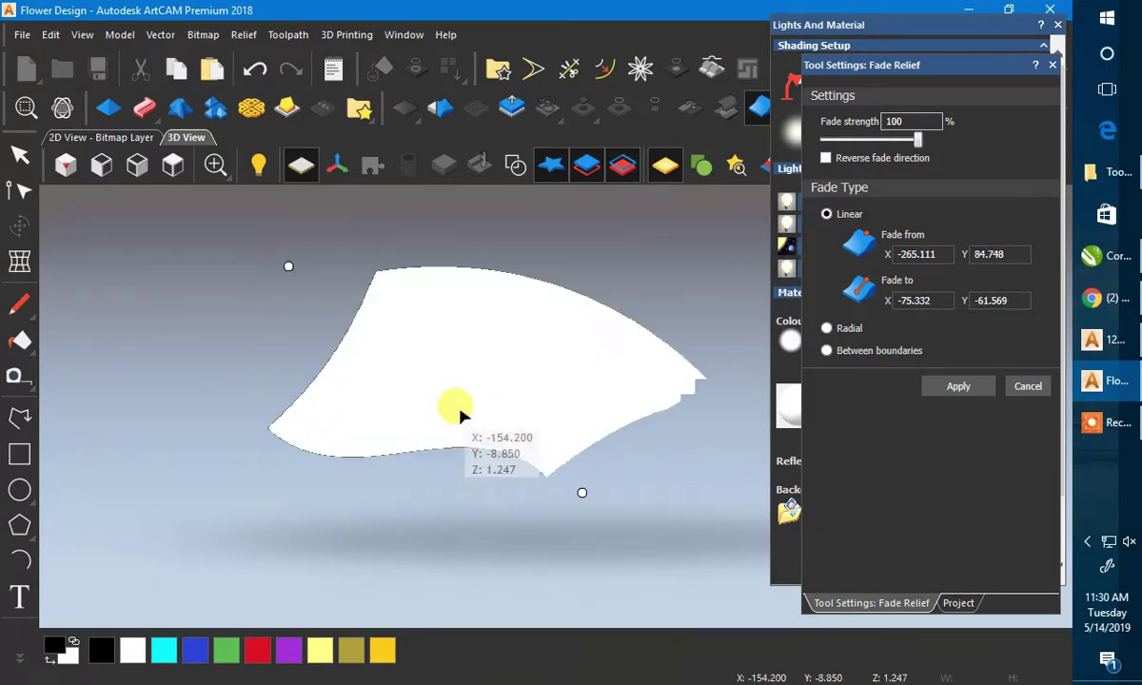
left_click(585, 493)
left_click(601, 535)
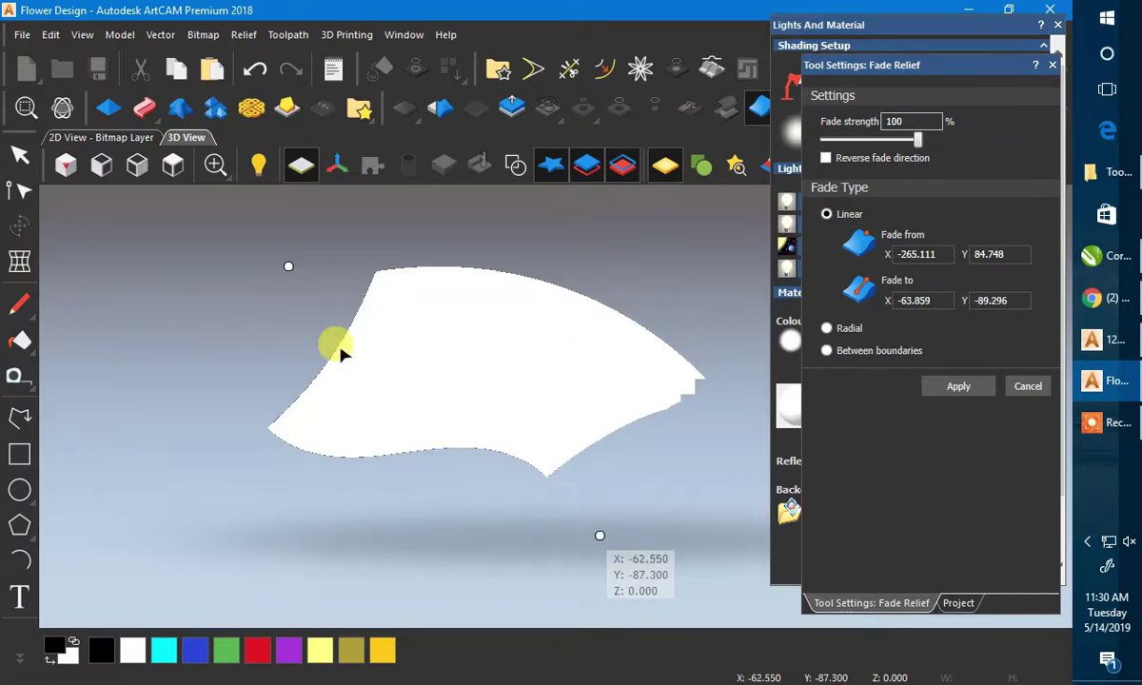
left_click_drag(298, 262, 310, 253)
left_click_drag(607, 432, 369, 260)
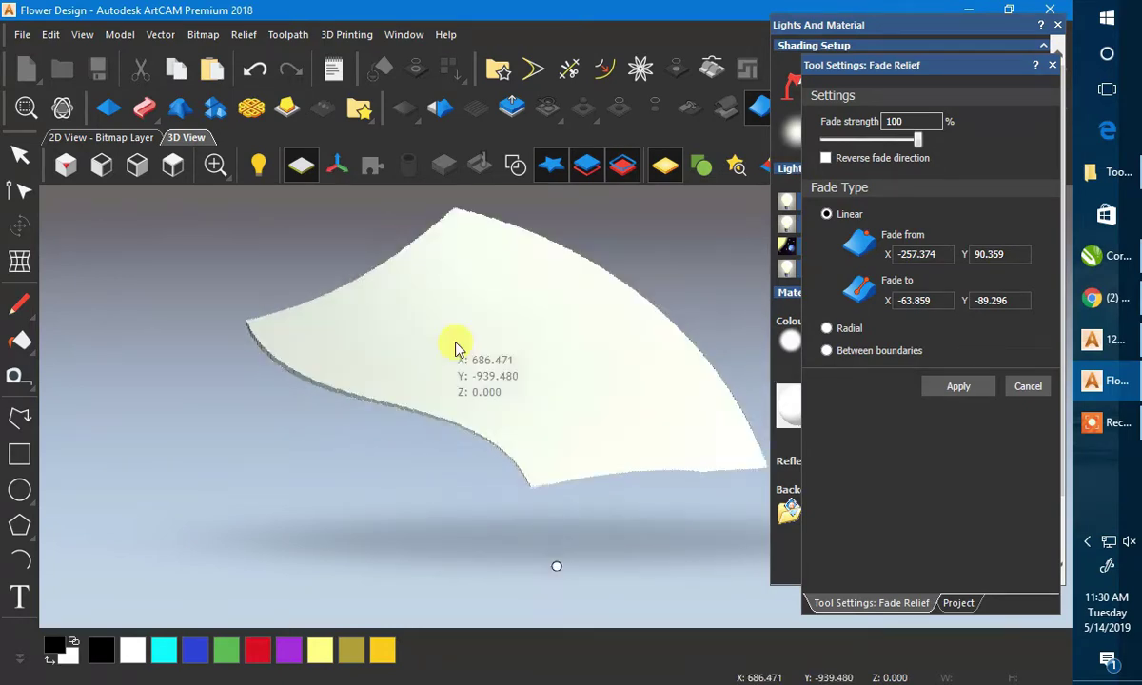
left_click(19, 155)
- Close the lights and material settings and save the Flower Design file
scroll(238, 300, "down", 3)
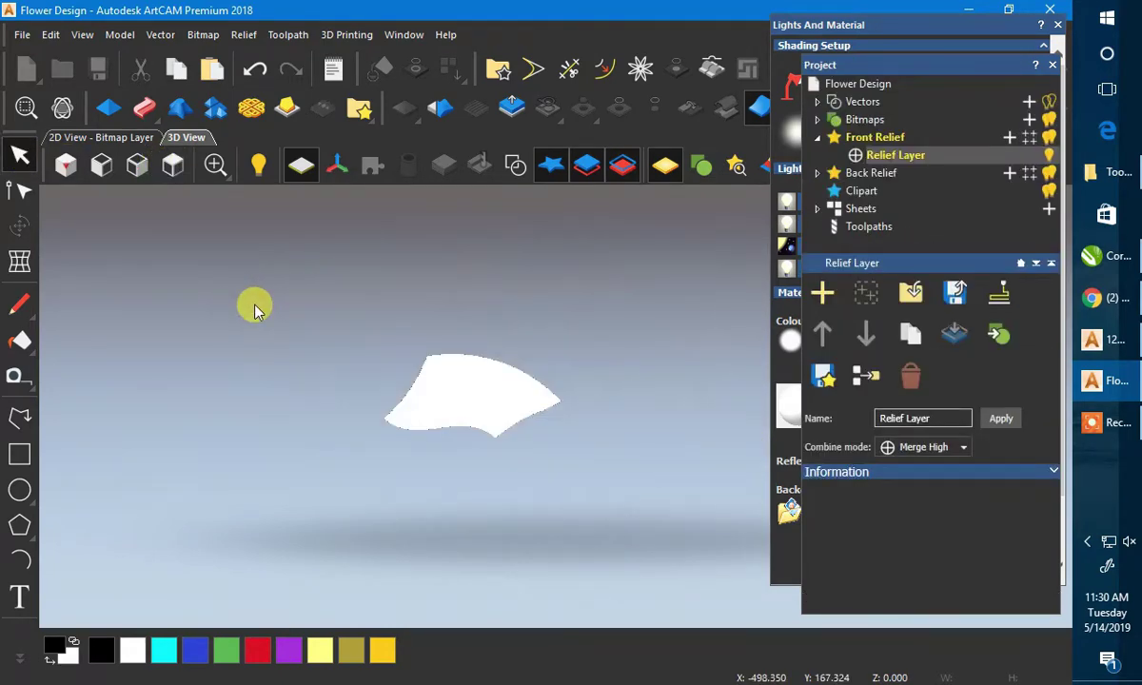
scroll(471, 414, "up", 3)
scroll(533, 249, "down", 2)
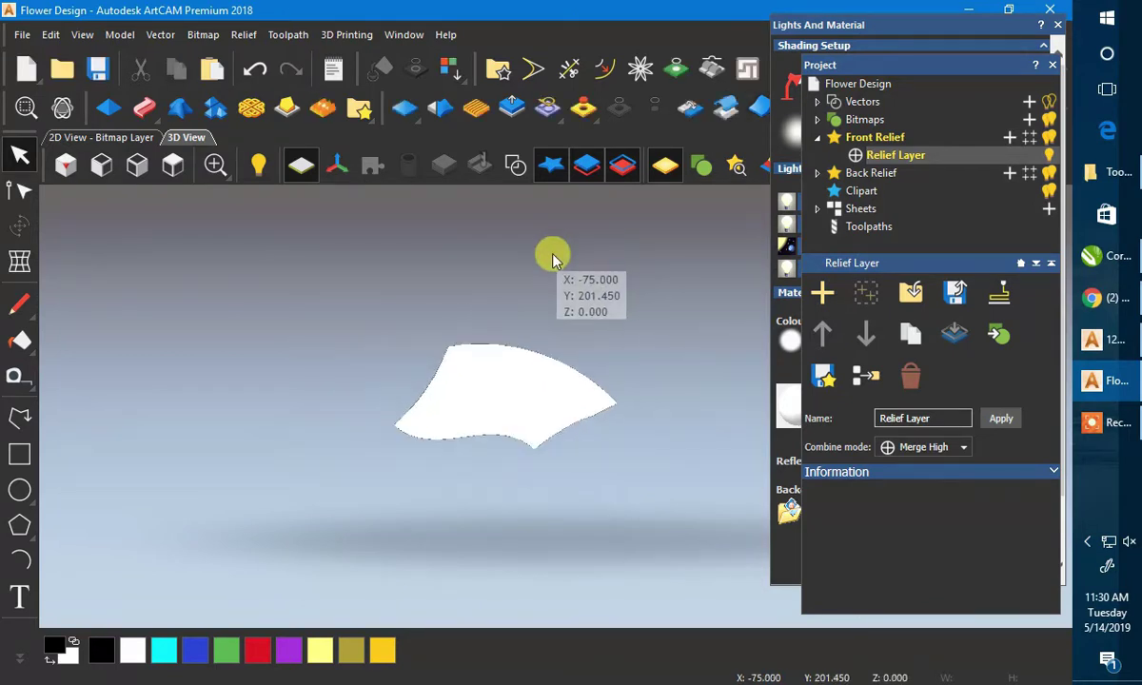
left_click(1054, 25)
left_click(172, 164)
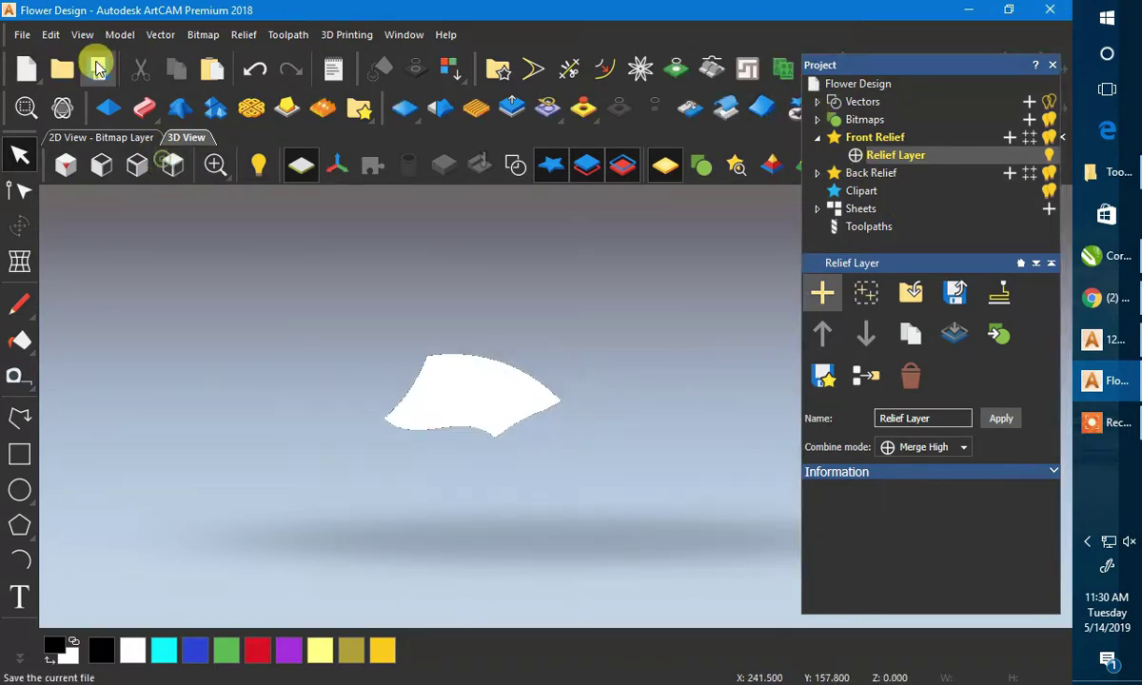
left_click(97, 67)
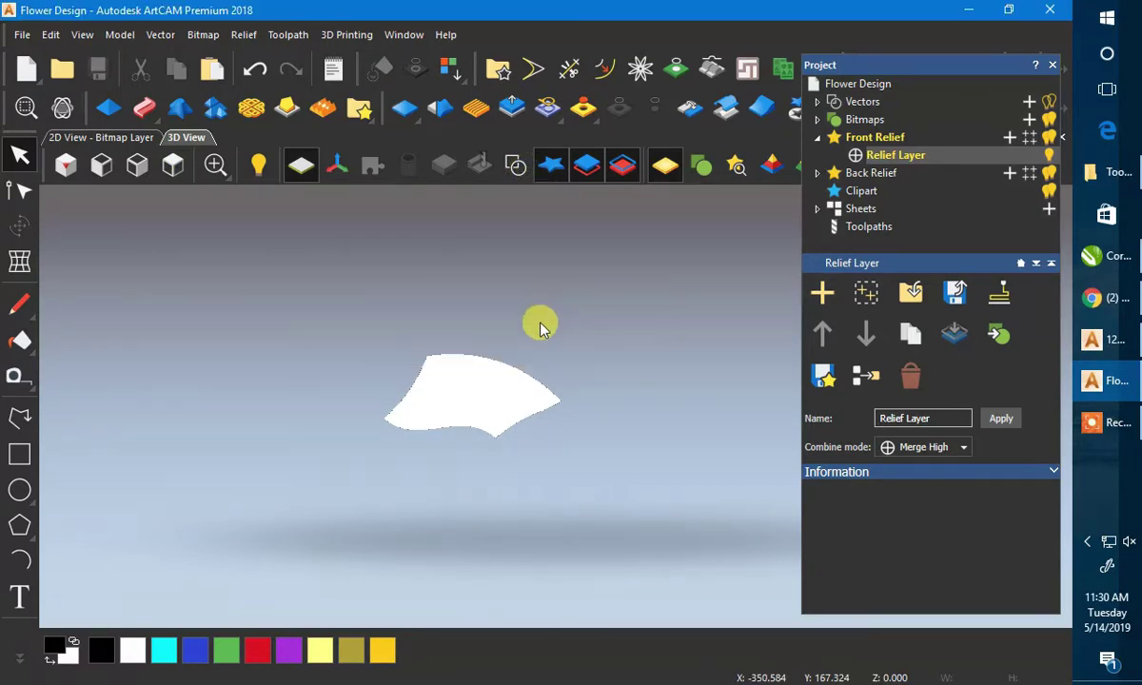
- Show the vectors again and cut out the petal relief as relief clipart ready for transforming
scroll(563, 281, "down", 2)
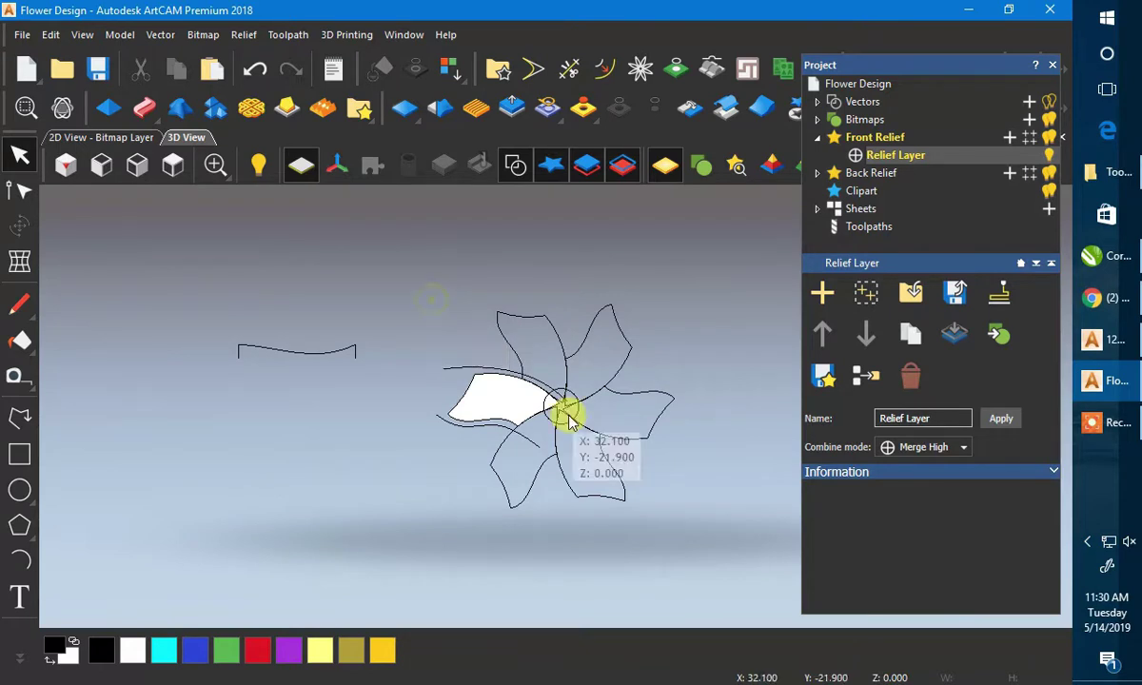
scroll(560, 411, "up", 3)
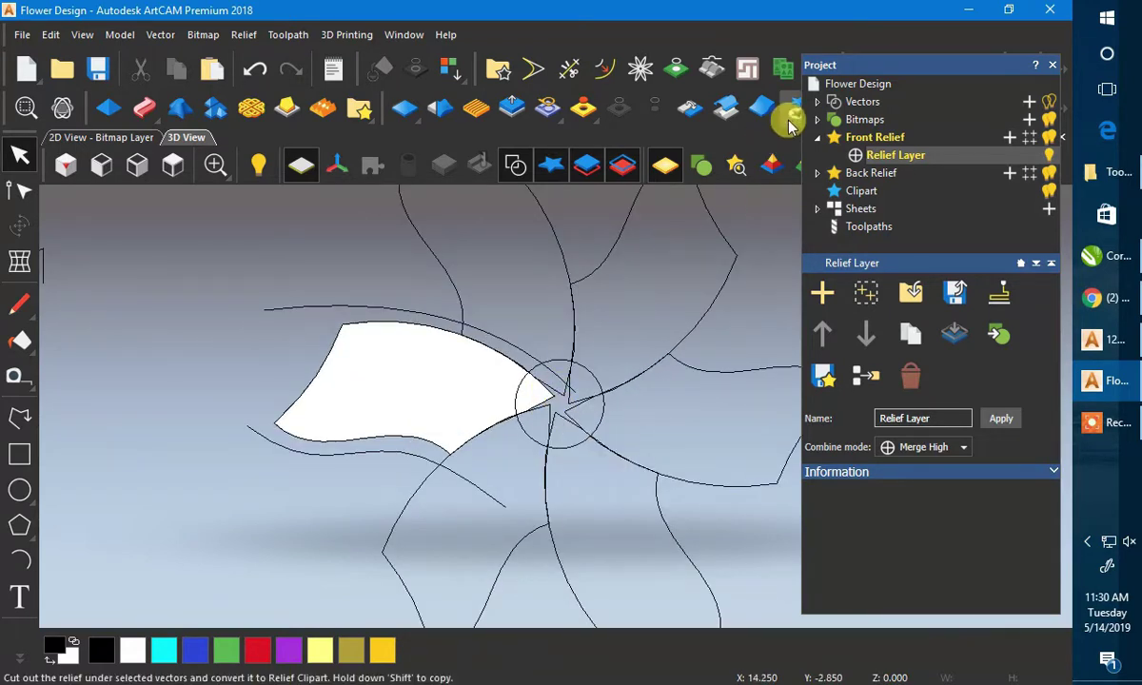
left_click(620, 380)
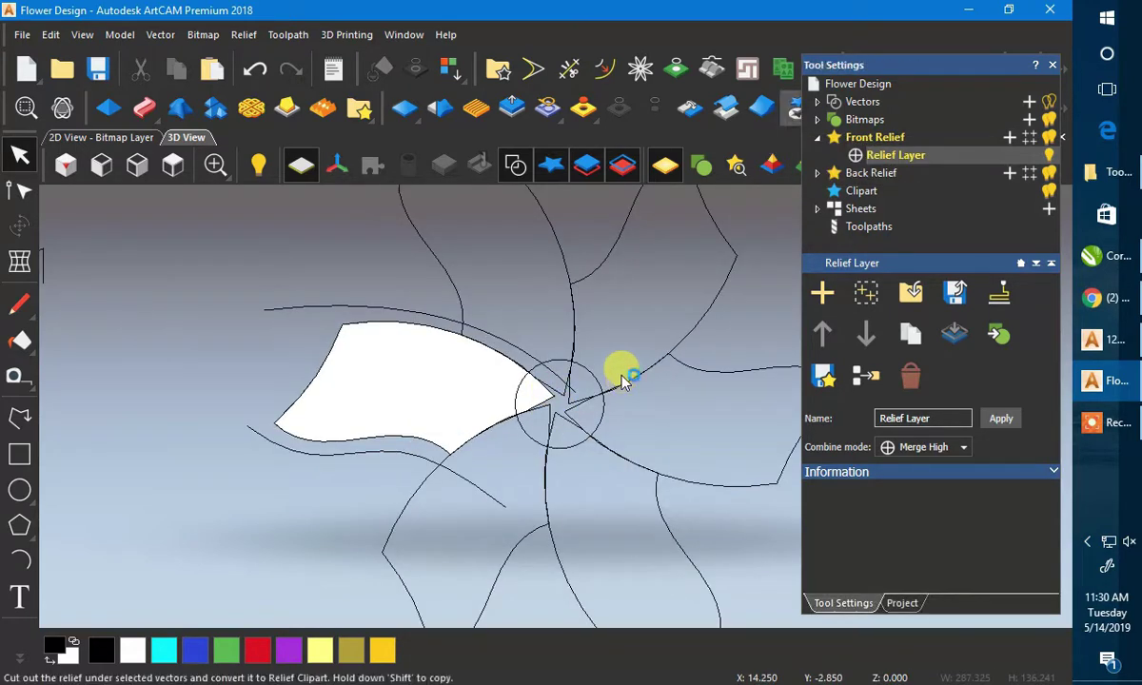
key("t")
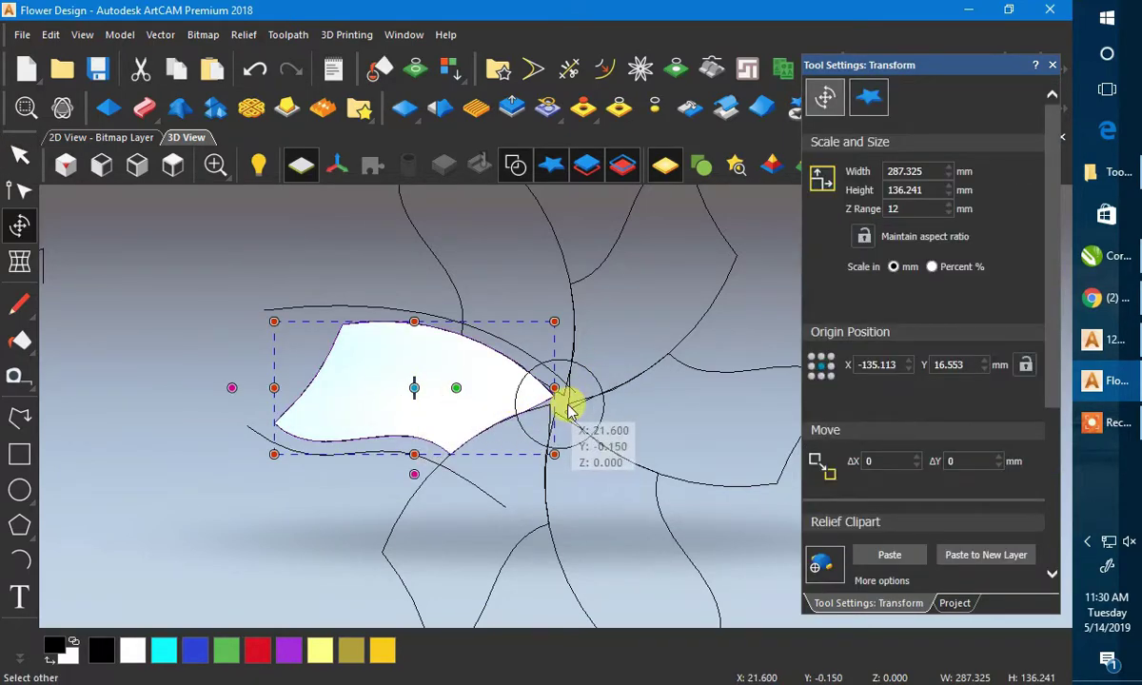
- Start a Block and Rotate Copy of the petal clipart and set the copy type to rotate copy
scroll(562, 402, "up", 1)
scroll(562, 403, "up", 1)
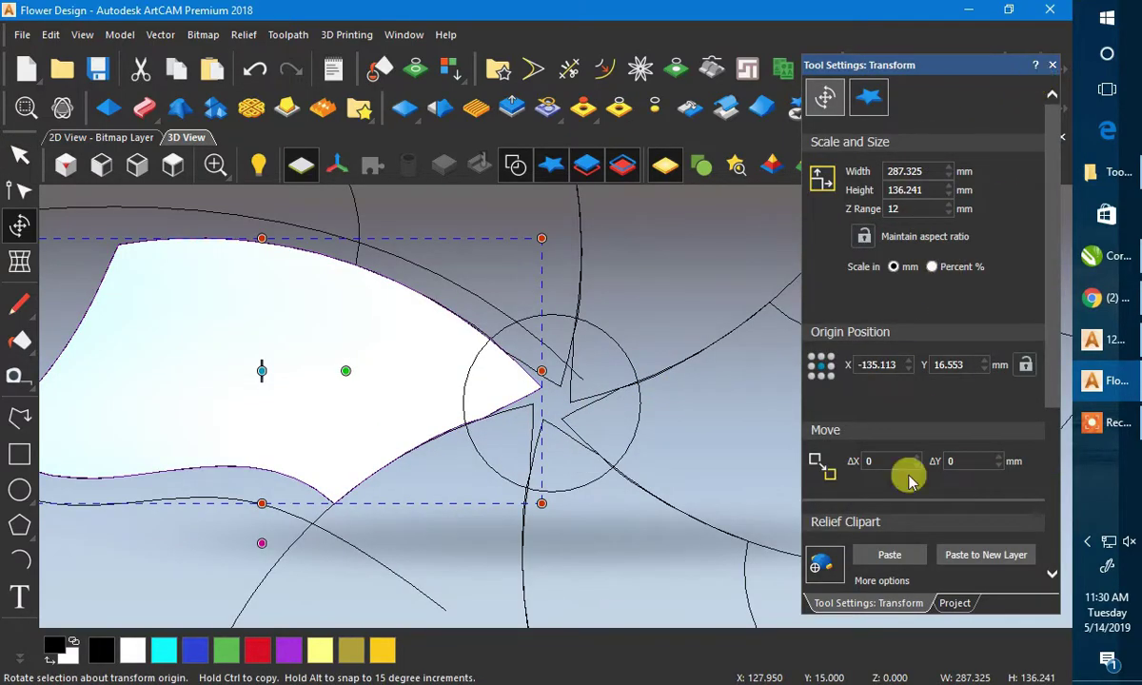
left_click_drag(985, 70, 988, 118)
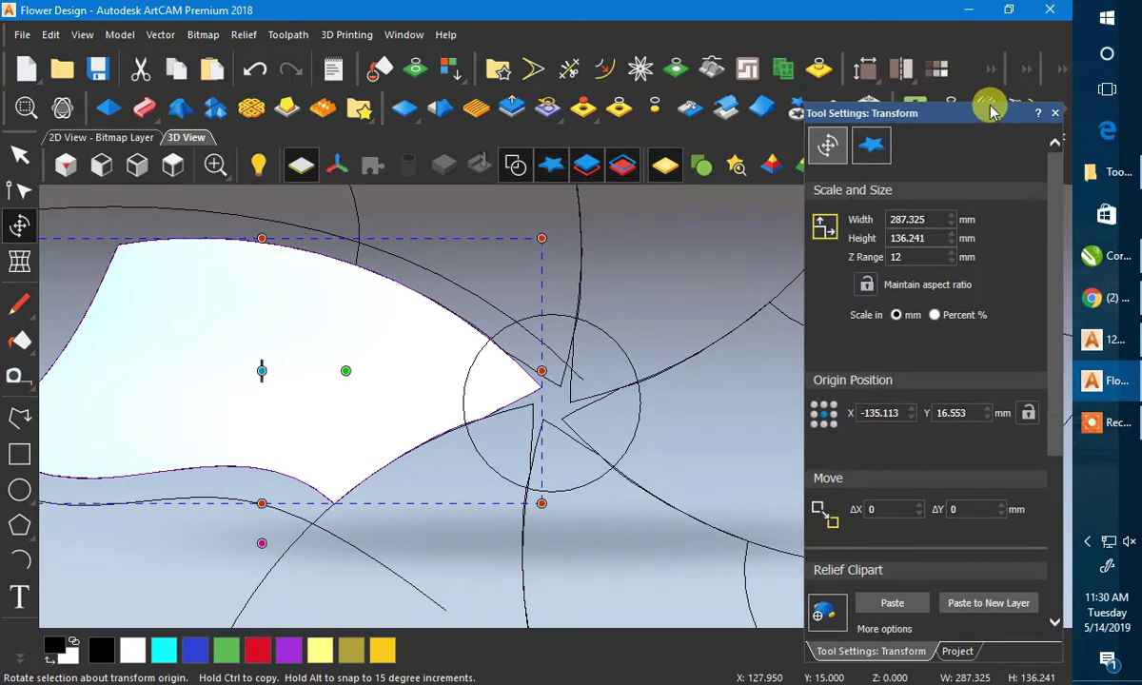
left_click(1063, 70)
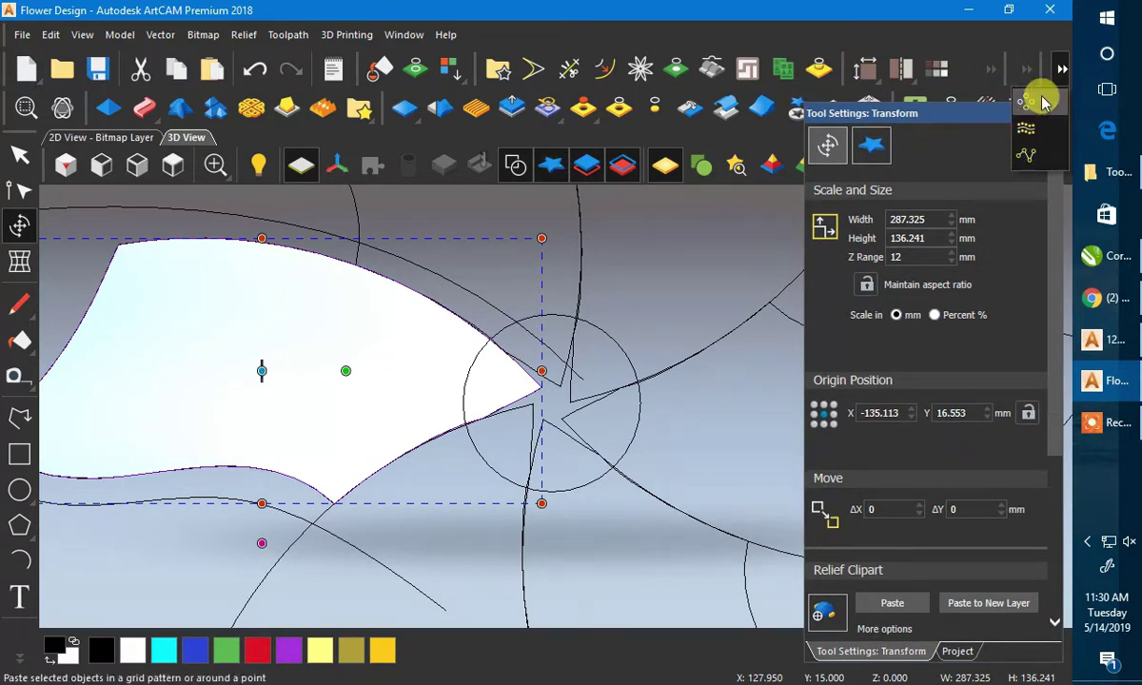
left_click(1044, 102)
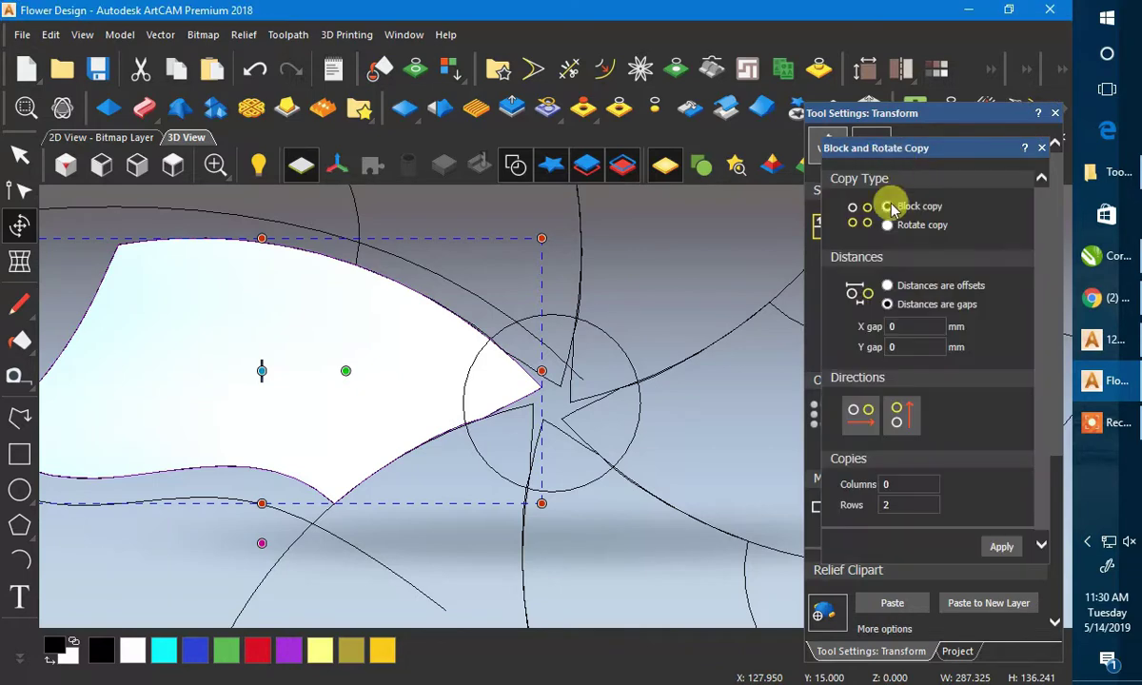
left_click_drag(882, 147, 875, 26)
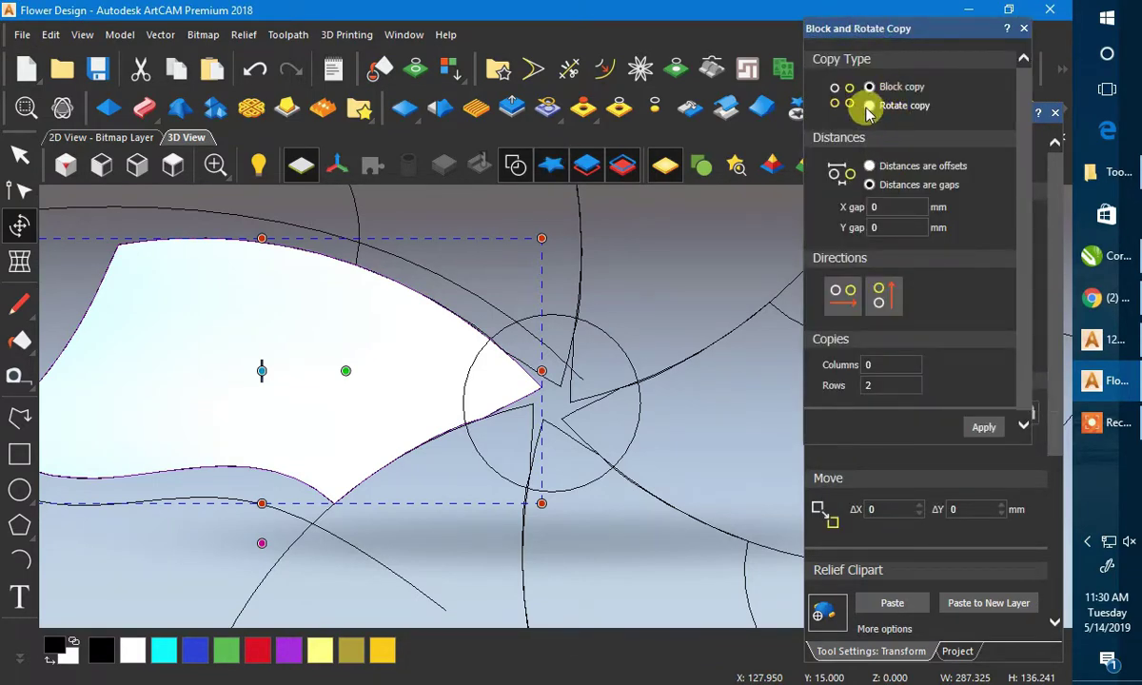
left_click(869, 106)
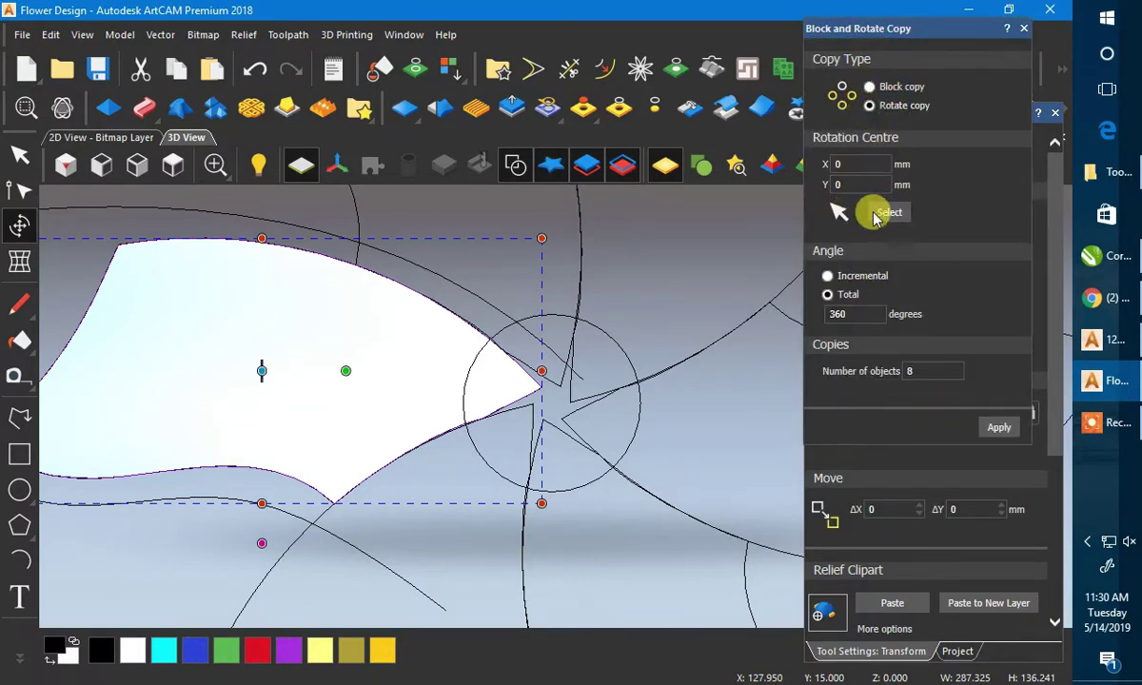
- Rotate-copy the petal into 6 objects over a total of 360 degrees around the flower's centre at about X 13.75, Y 1.75
left_click(885, 214)
scroll(544, 395, "up", 4)
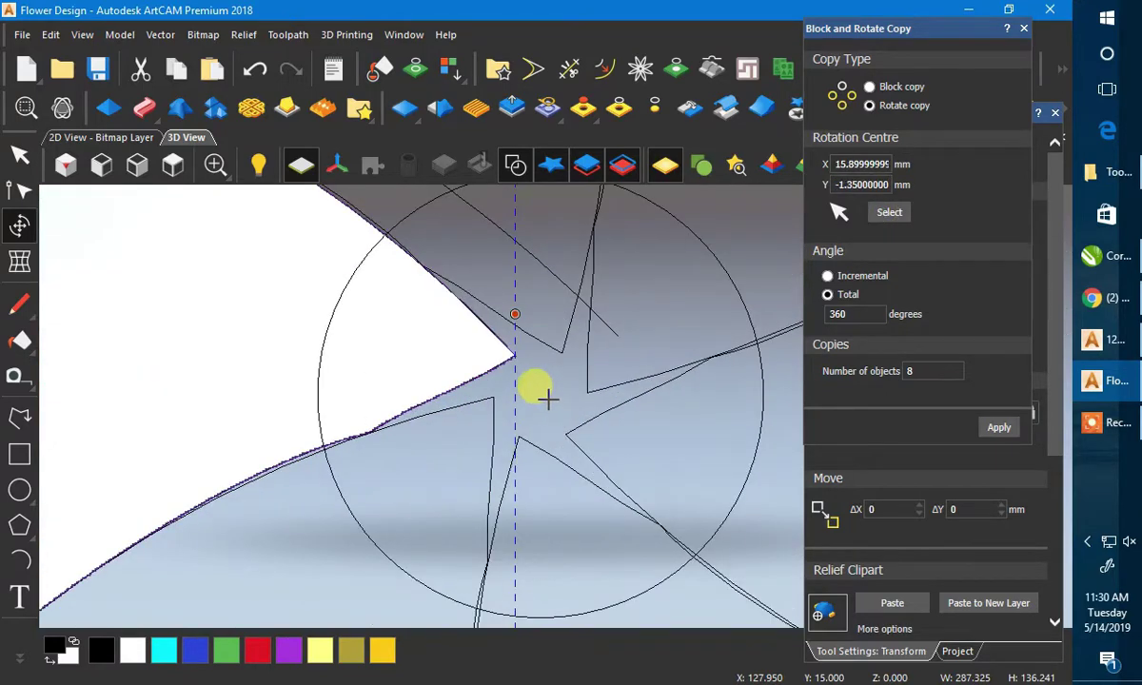
left_click(531, 386)
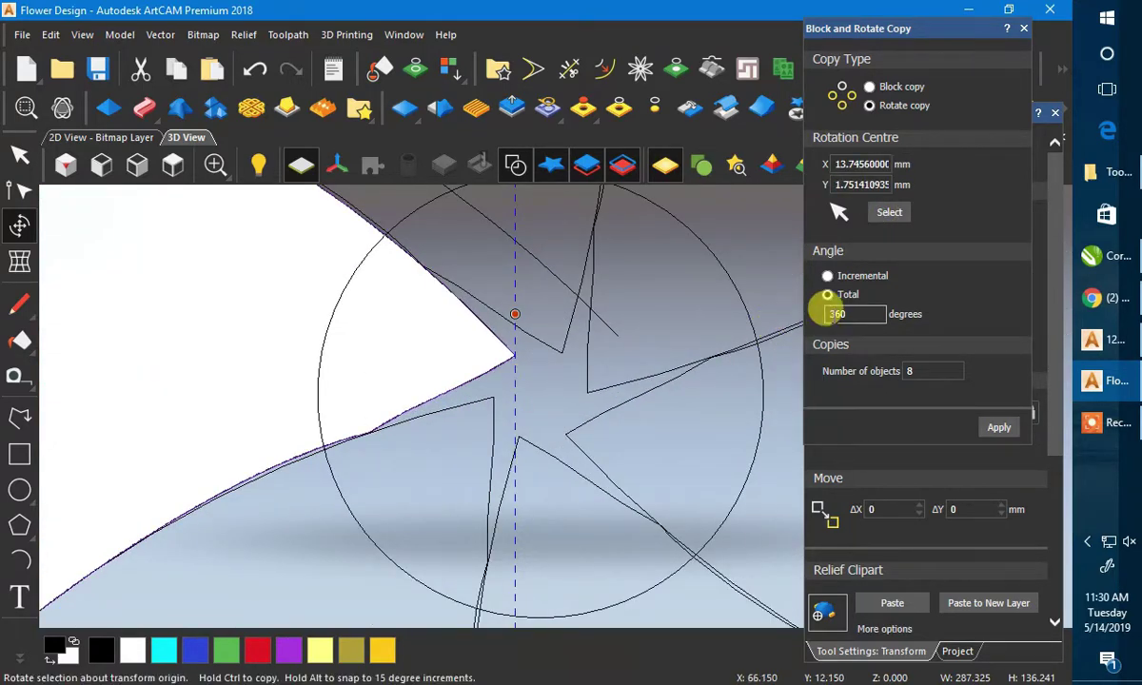
scroll(585, 357, "down", 5)
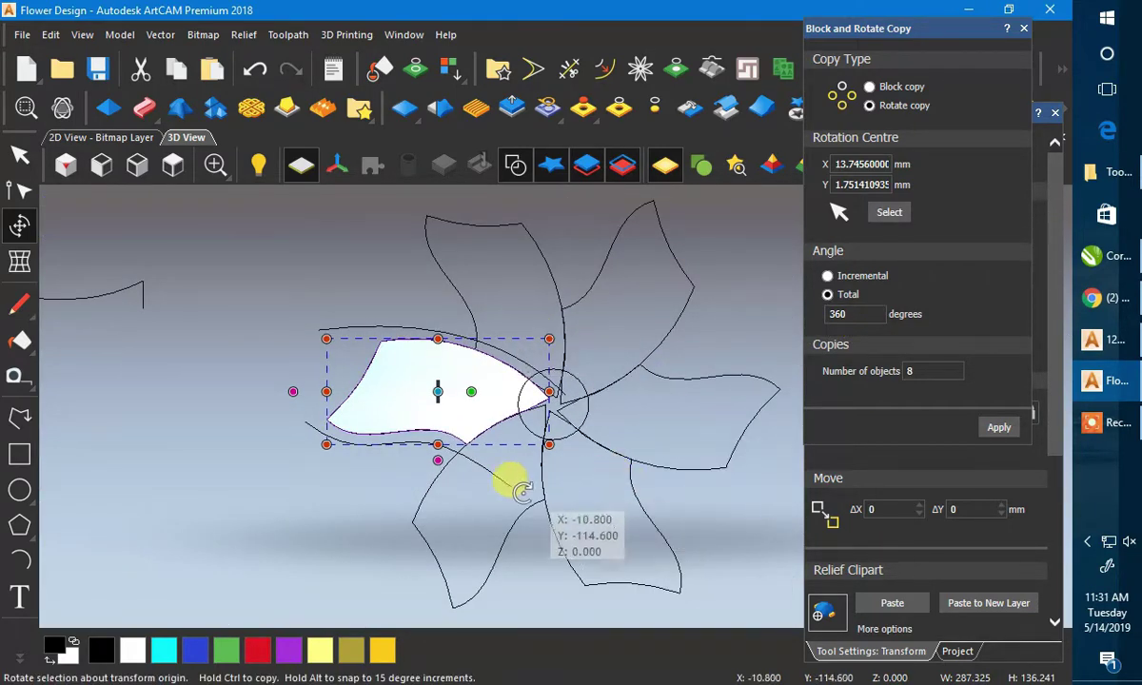
double_click(908, 371)
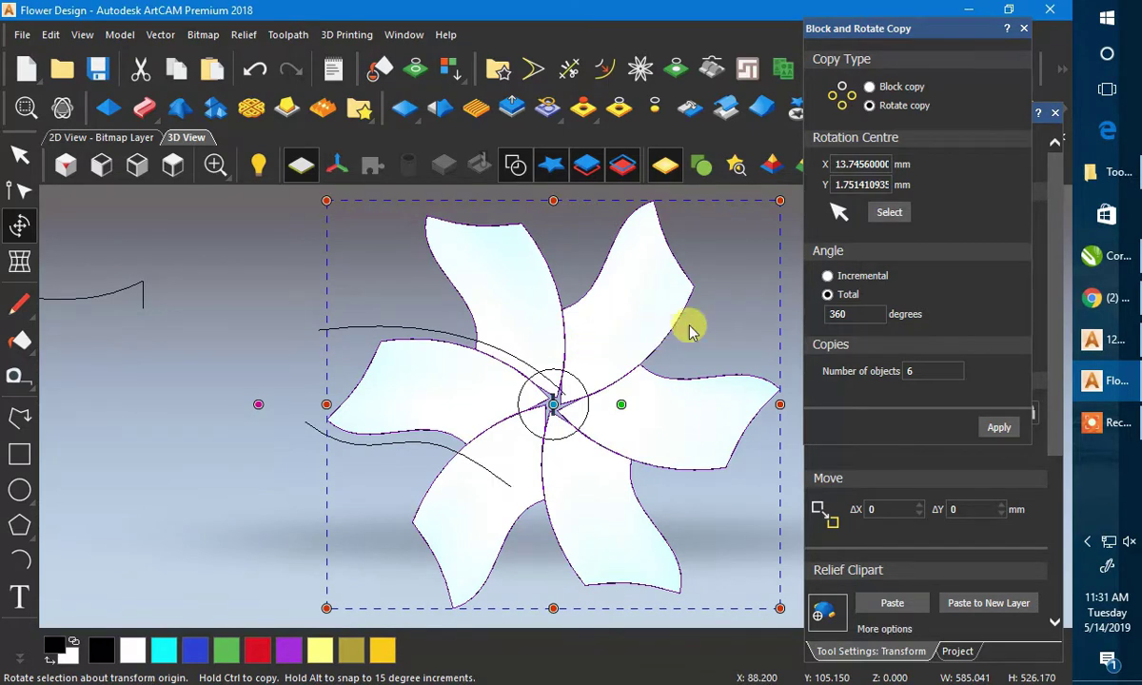
- Paste the rotated petal clipart copies into the front relief layer and save the Flower Design model
left_click(910, 603)
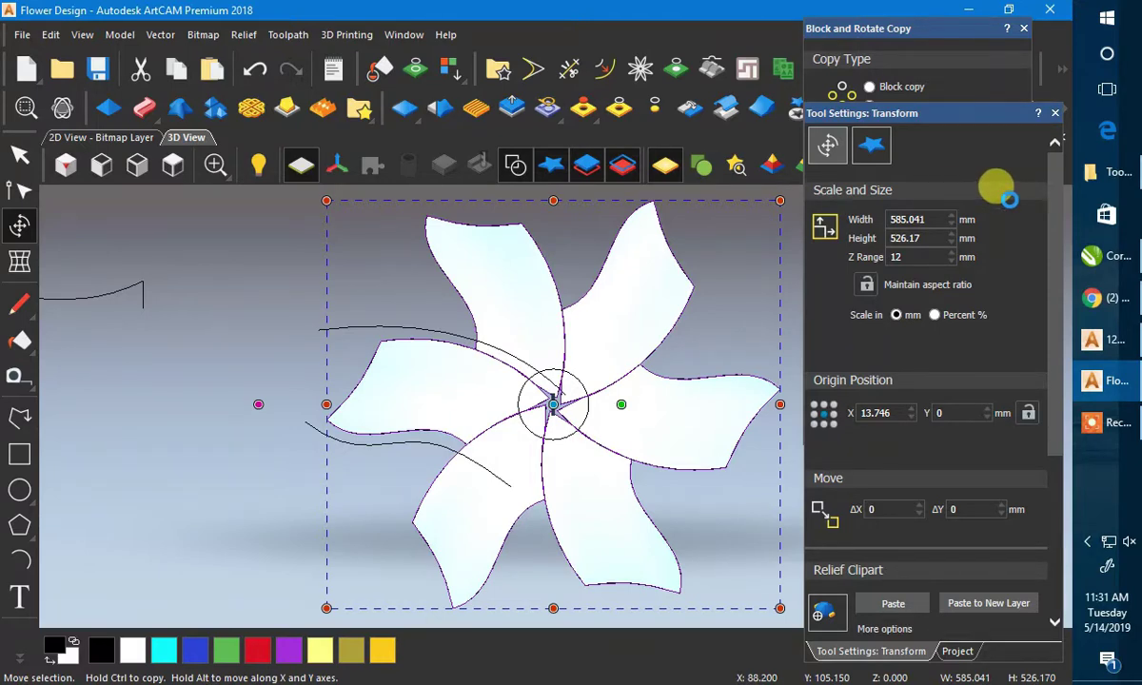
mouse_move(1104, 257)
left_click(910, 327)
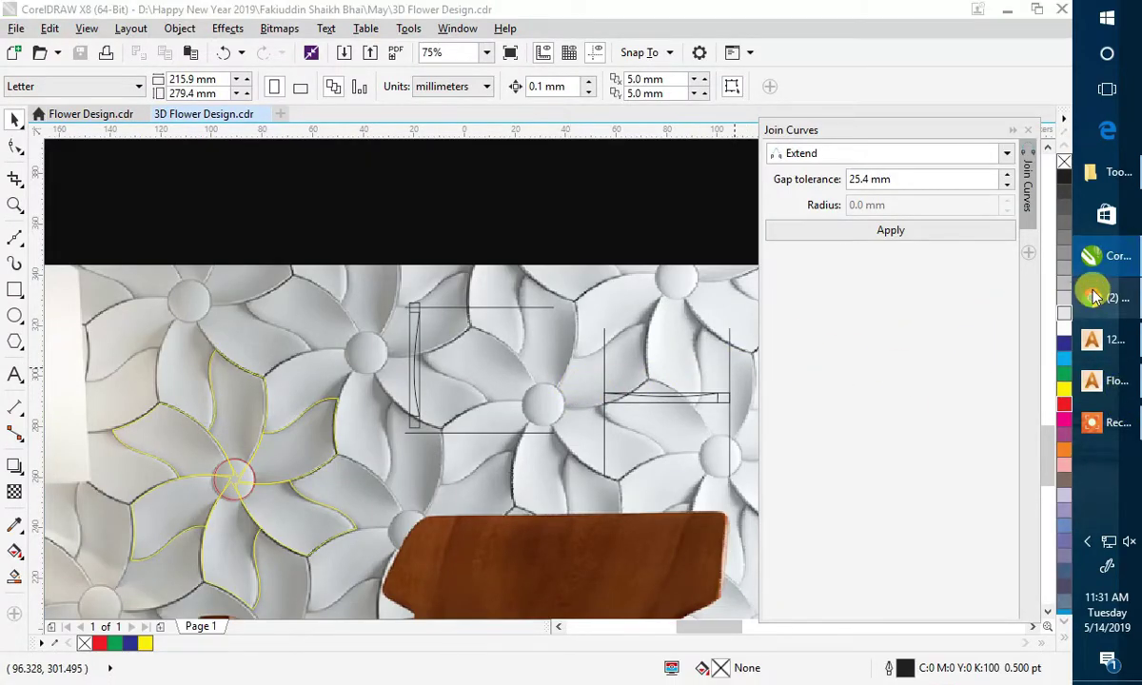
left_click(1007, 9)
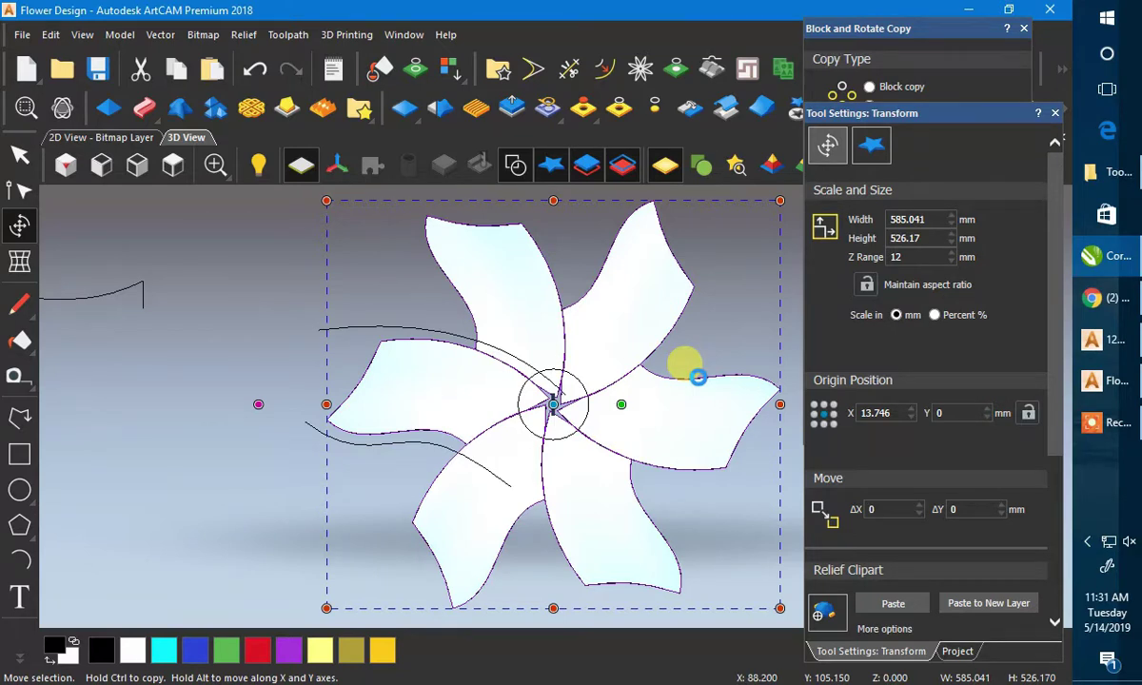
left_click(700, 380)
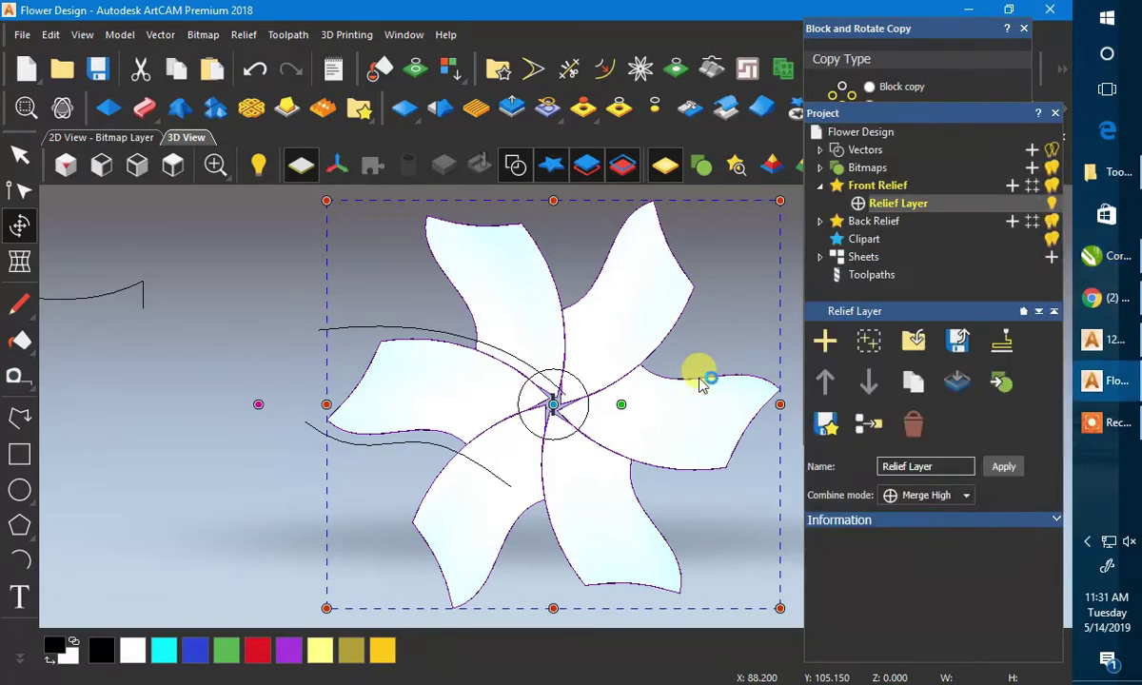
key("Escape")
key("ctrl+s")
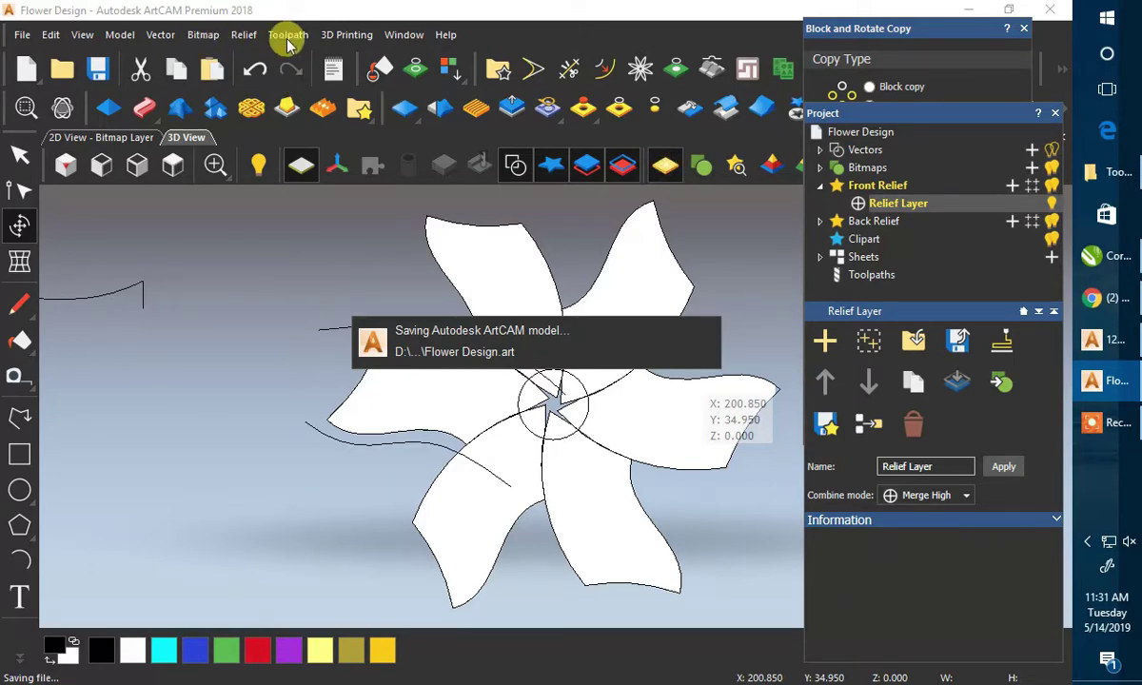
- Set the 3D material colour to a medium red based on the dark red preset and apply it
left_click(119, 36)
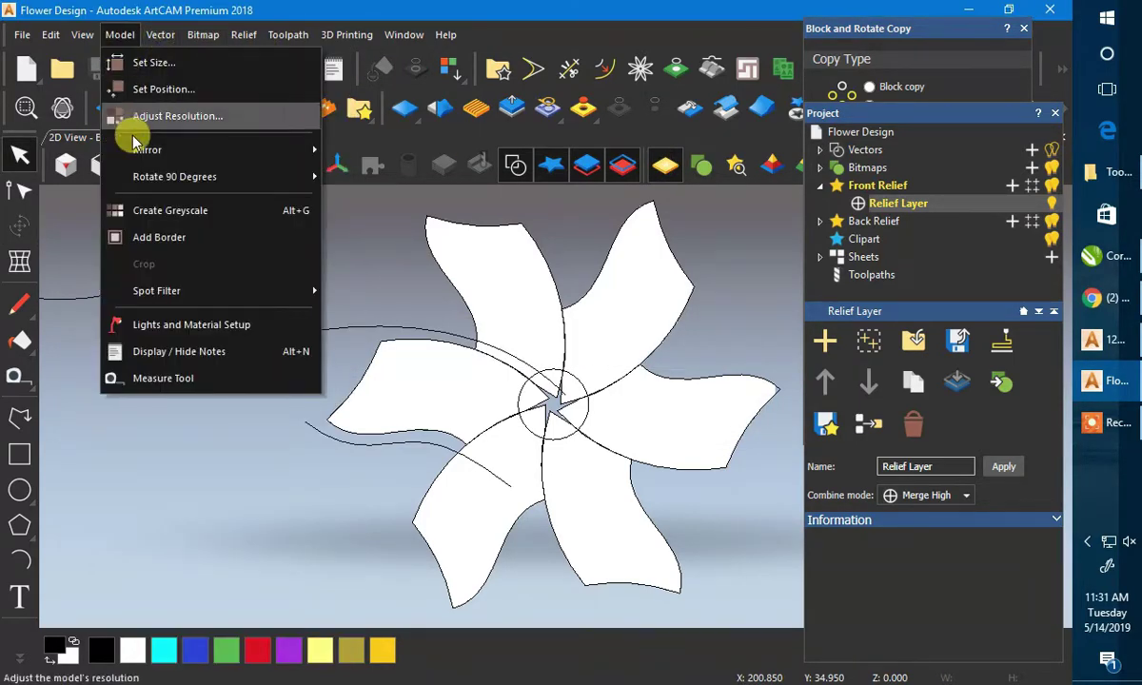
left_click(148, 324)
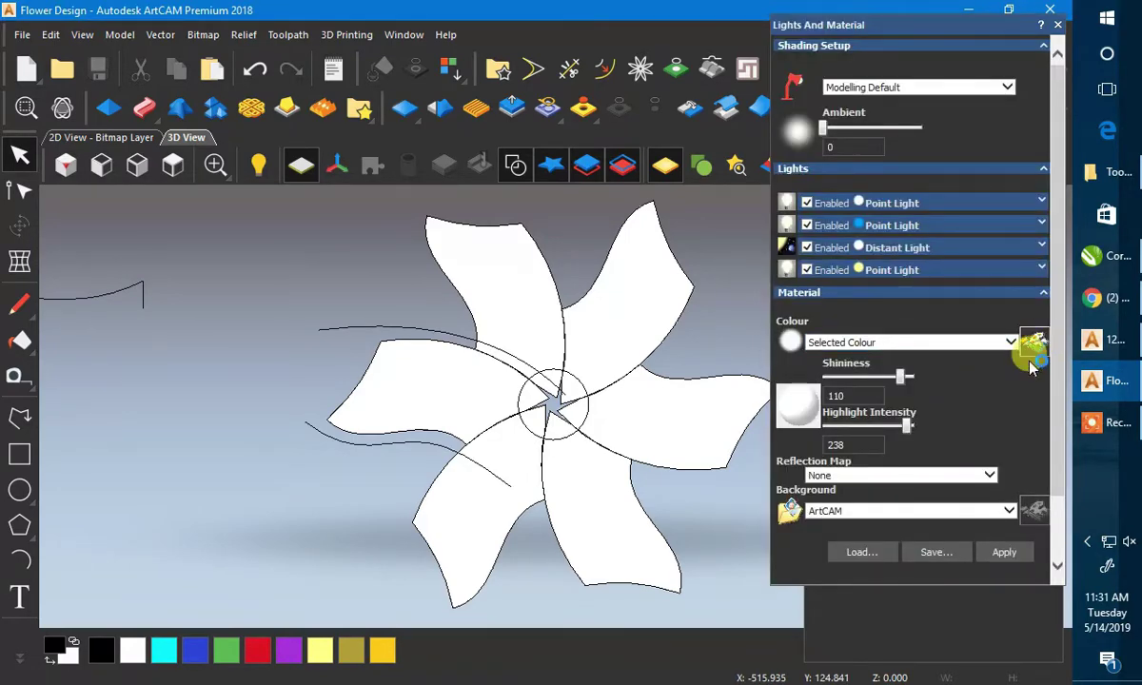
left_click(1031, 358)
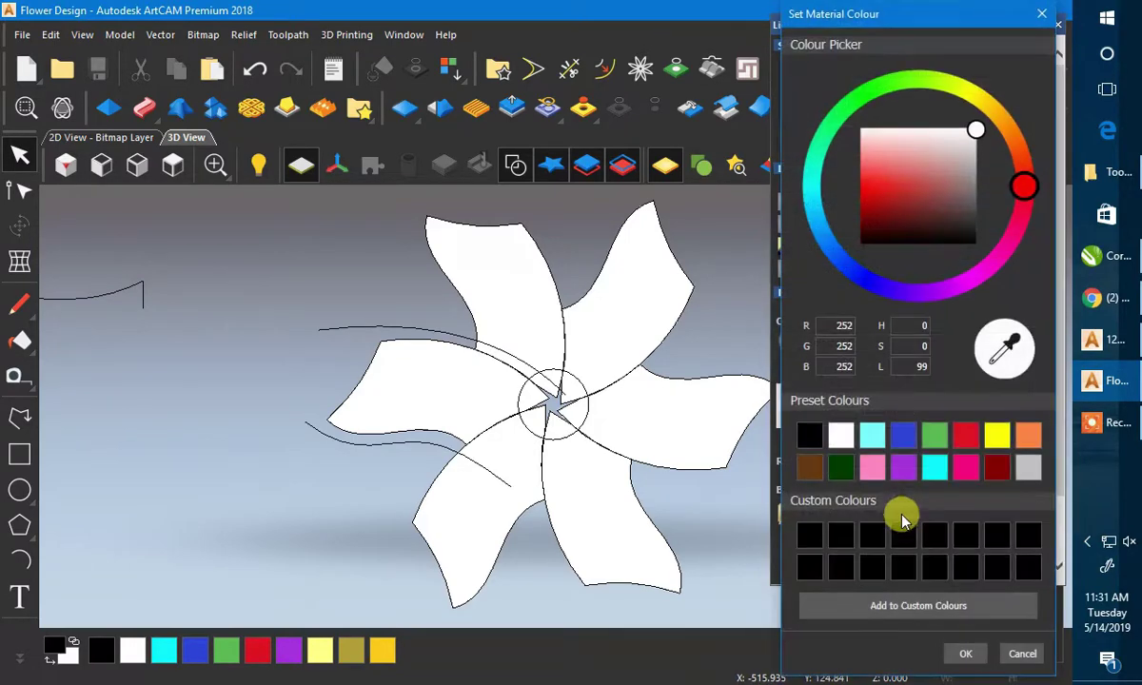
left_click(999, 465)
mouse_move(909, 211)
left_mouse_down()
mouse_move(912, 168)
mouse_move(915, 193)
left_mouse_up()
left_click(961, 652)
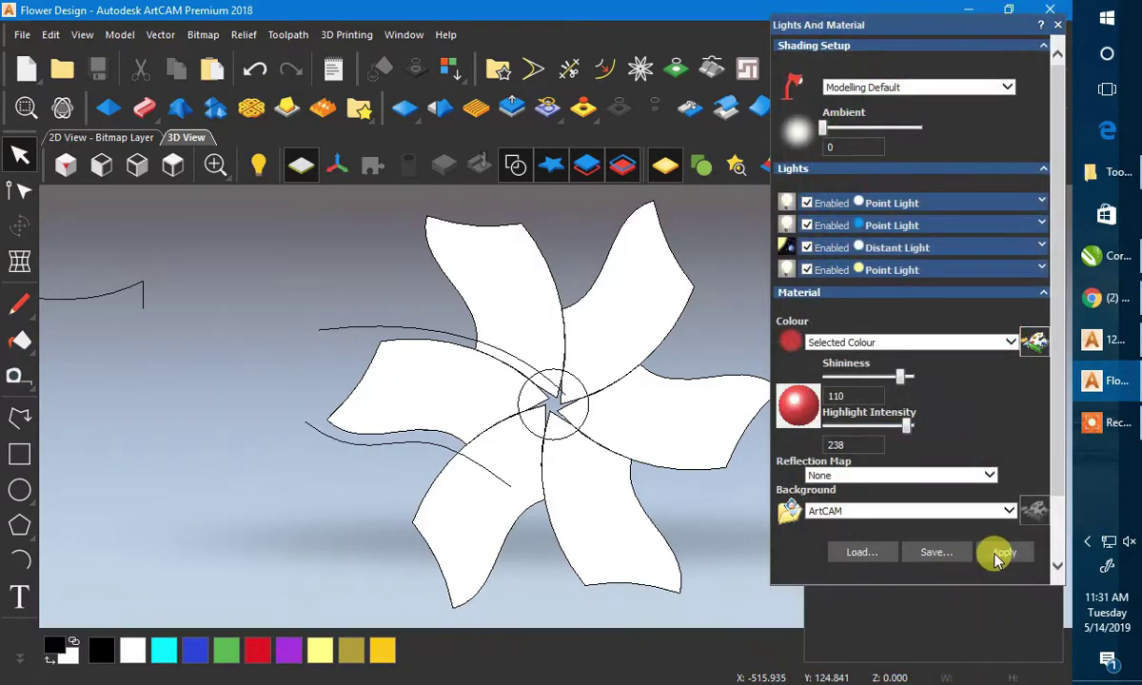
left_click(996, 558)
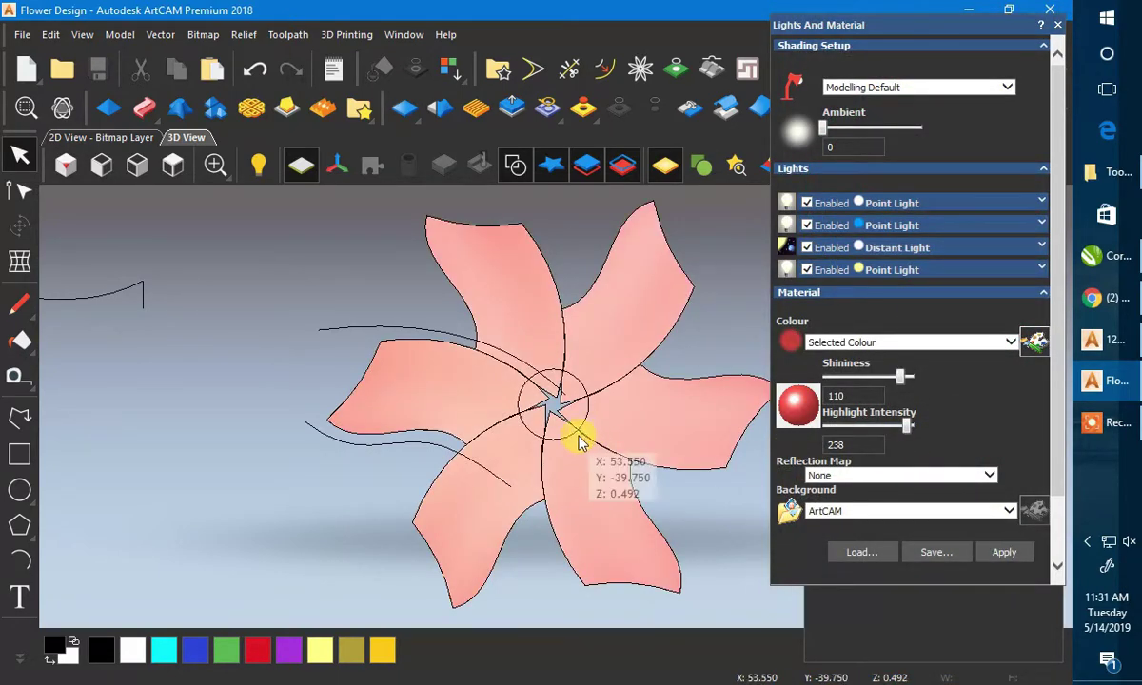
- Hide the back relief and the vectors, and examine the petals around the flower centre at an angle and from above
scroll(582, 433, "up", 3)
left_click_drag(676, 290, 628, 205)
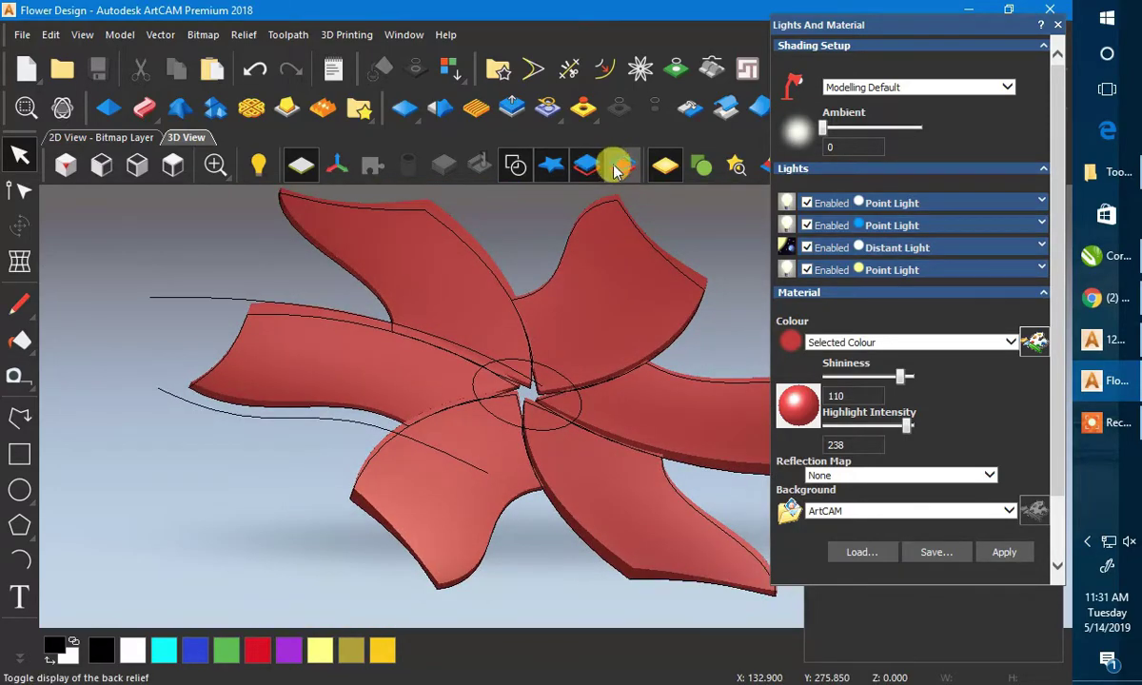
left_click(619, 165)
left_click_drag(585, 385, 528, 180)
scroll(502, 400, "up", 3)
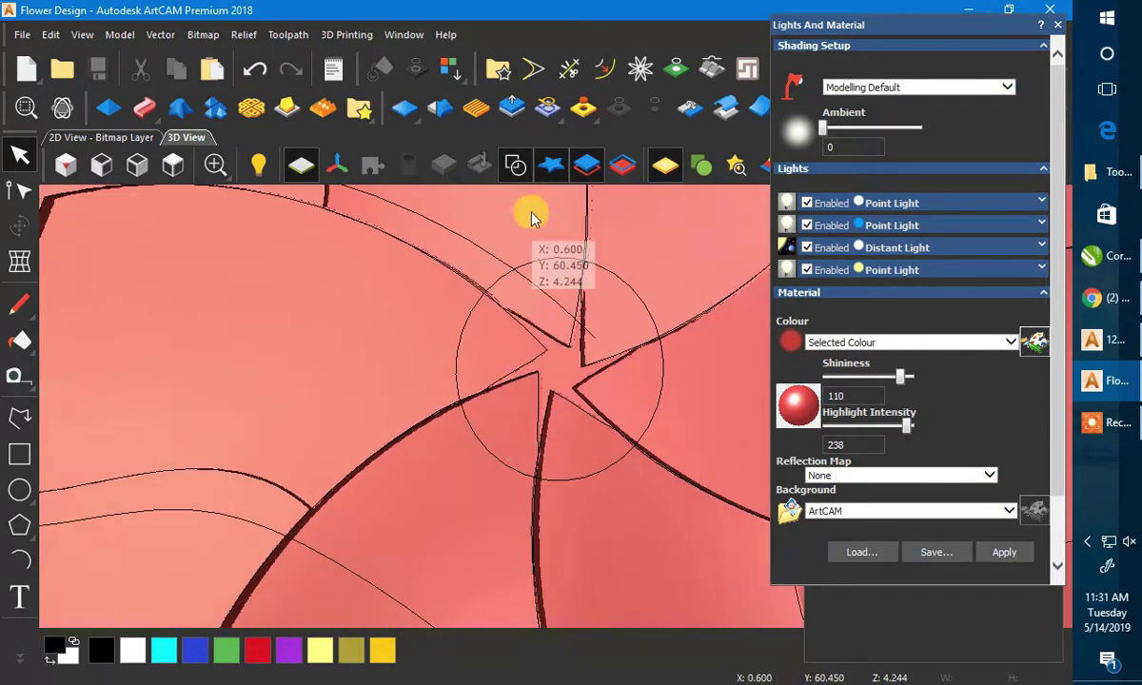
left_click(515, 166)
scroll(492, 558, "up", 3)
left_click_drag(492, 559, 514, 419)
left_click_drag(605, 275, 561, 361)
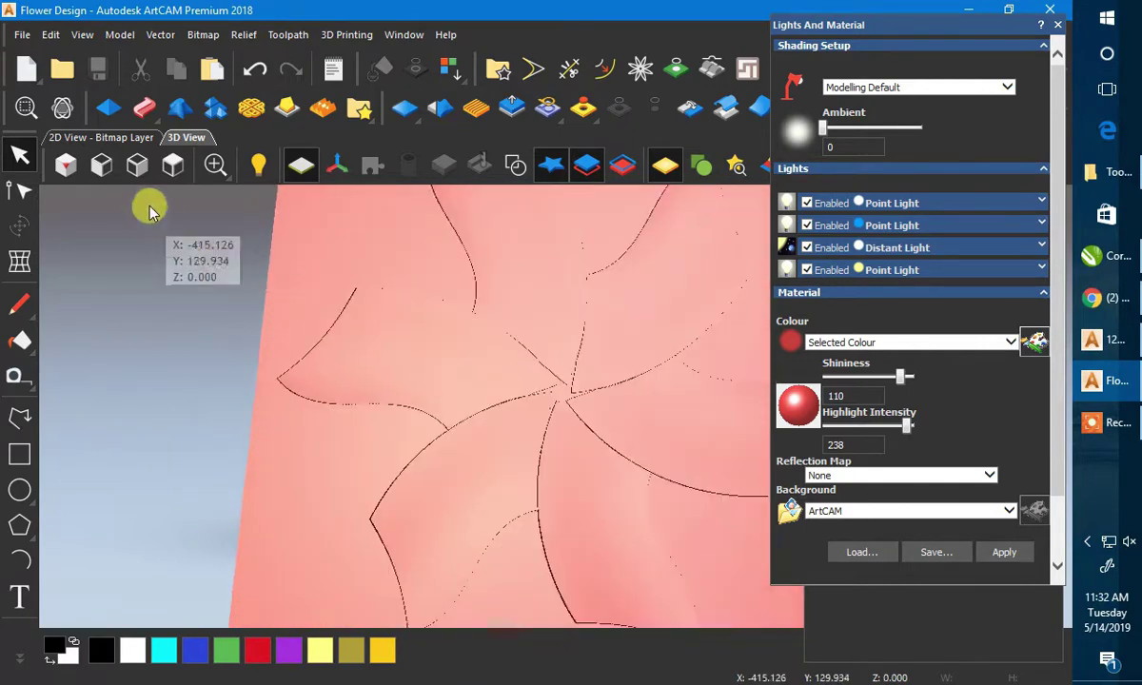
left_click(171, 165)
scroll(628, 452, "up", 3)
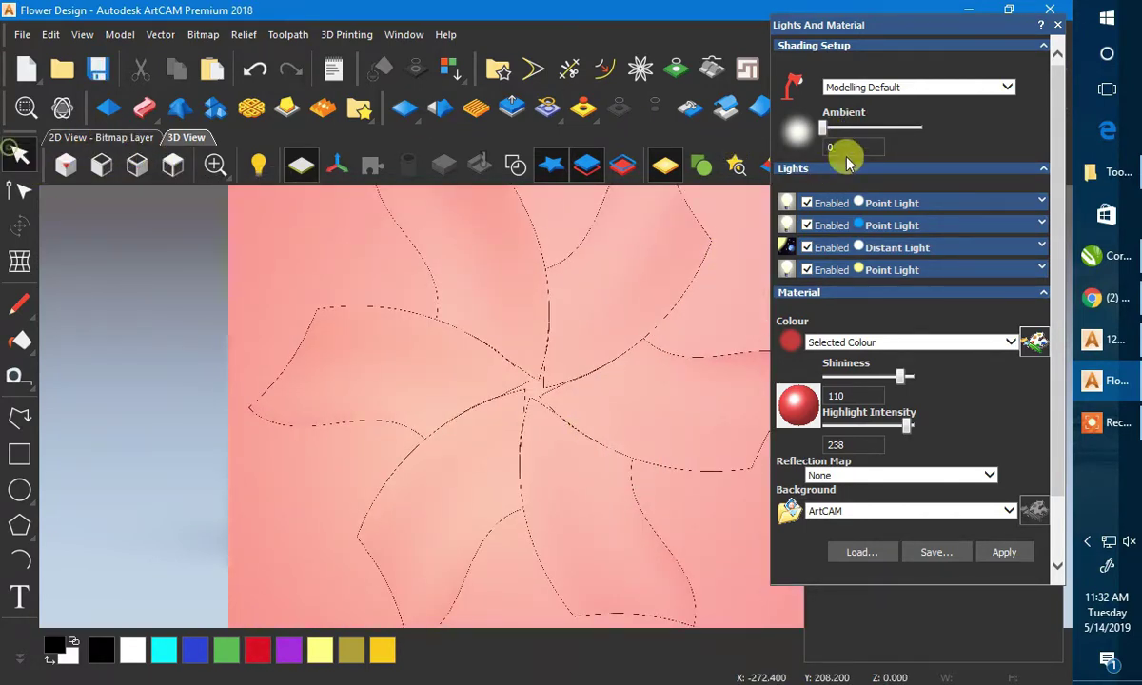
- Close the material settings and the rotate copy dialog, and add a new layer to the front relief
left_click(1058, 25)
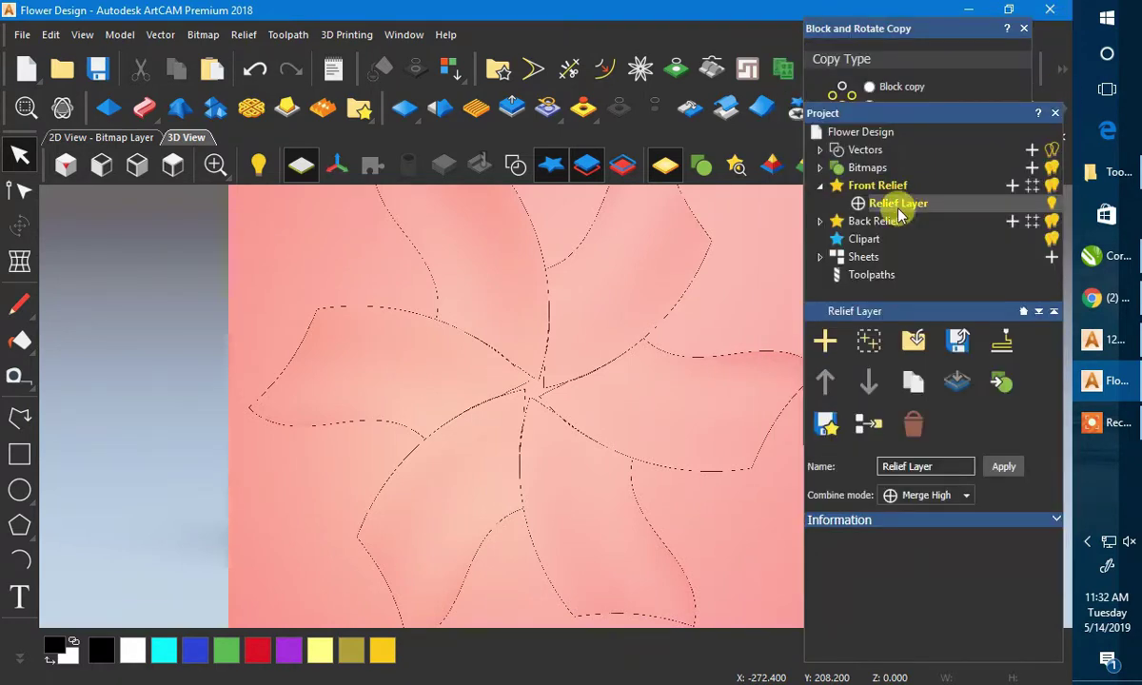
left_click(1022, 28)
left_click_drag(988, 118, 971, 45)
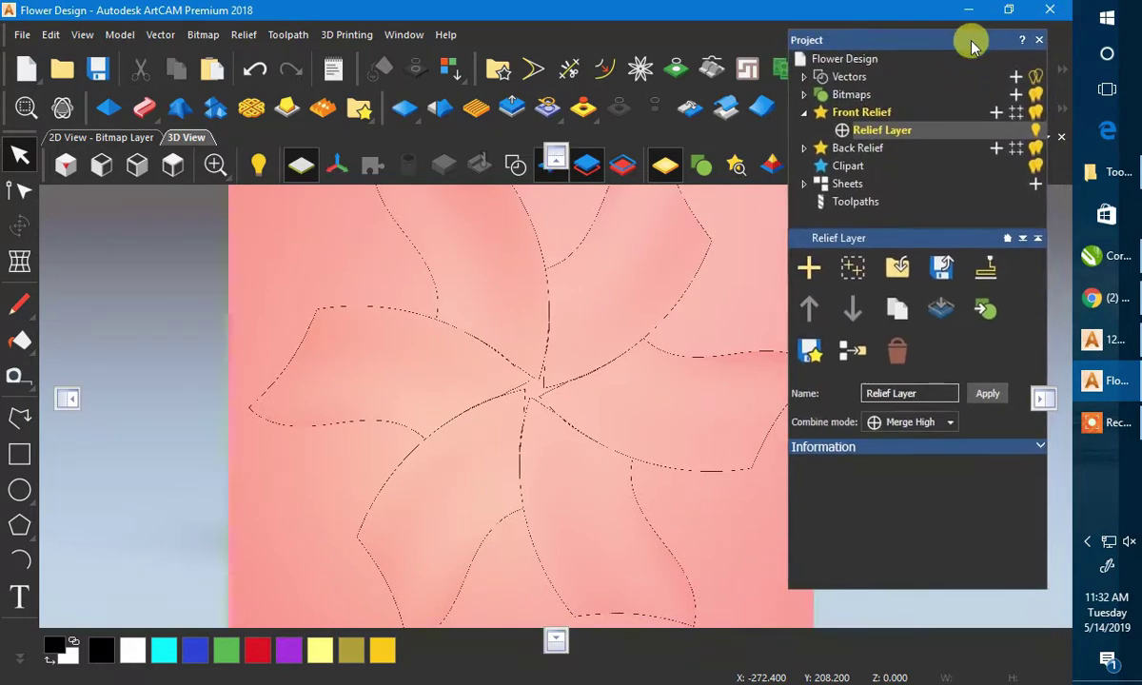
left_click(998, 112)
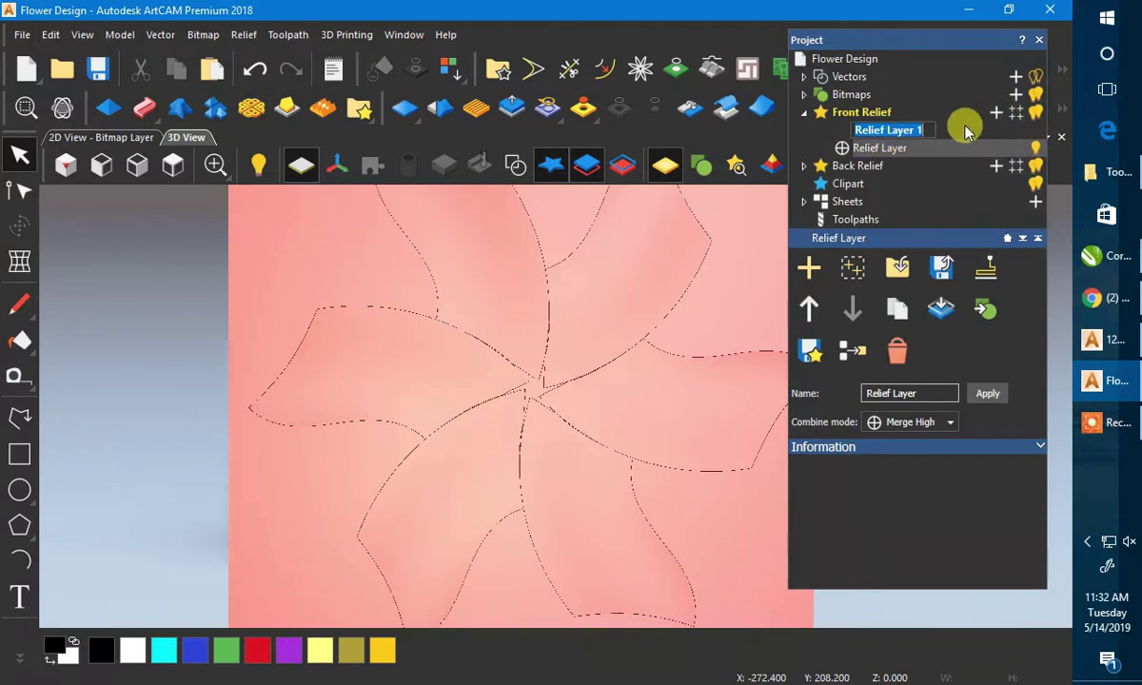
left_click(846, 134)
- Show the vectors again and select the circle at the centre of the flower
scroll(566, 355, "down", 4)
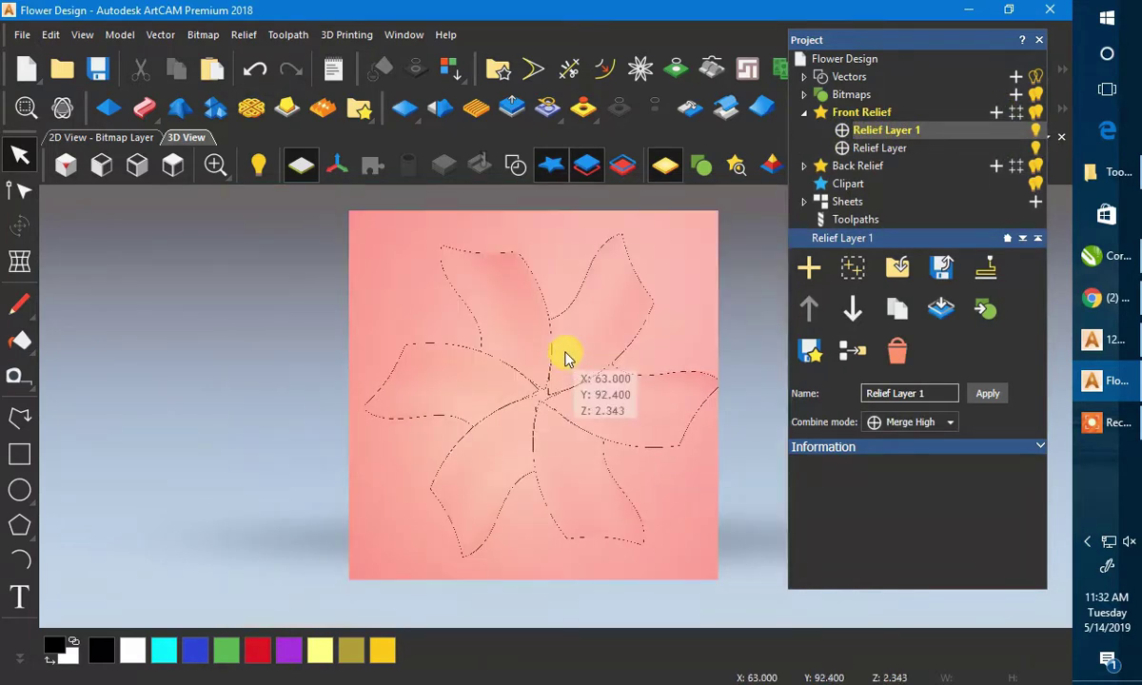
left_click(515, 165)
scroll(560, 391, "up", 3)
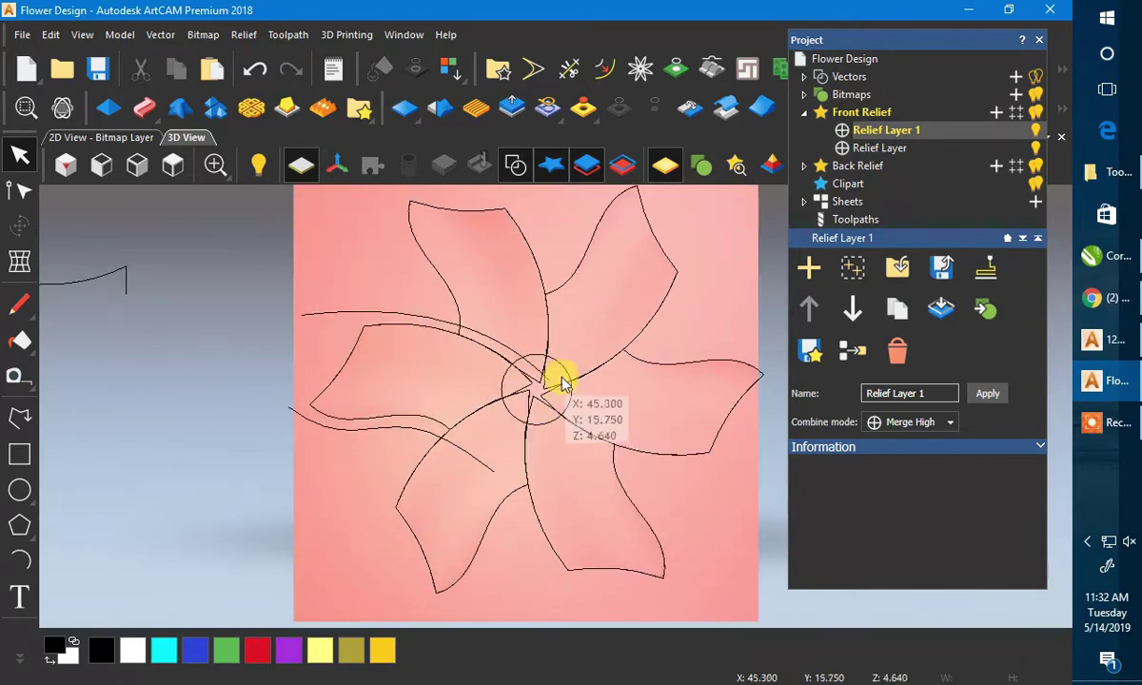
scroll(560, 381, "up", 2)
left_click(554, 364)
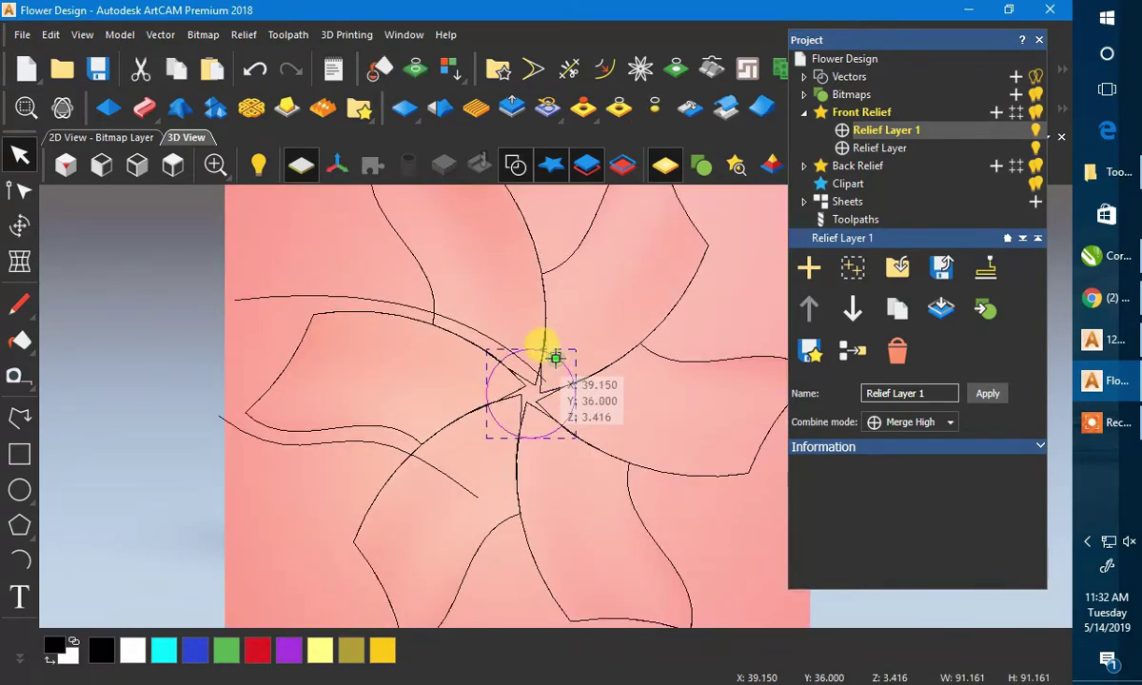
scroll(556, 358, "up", 3)
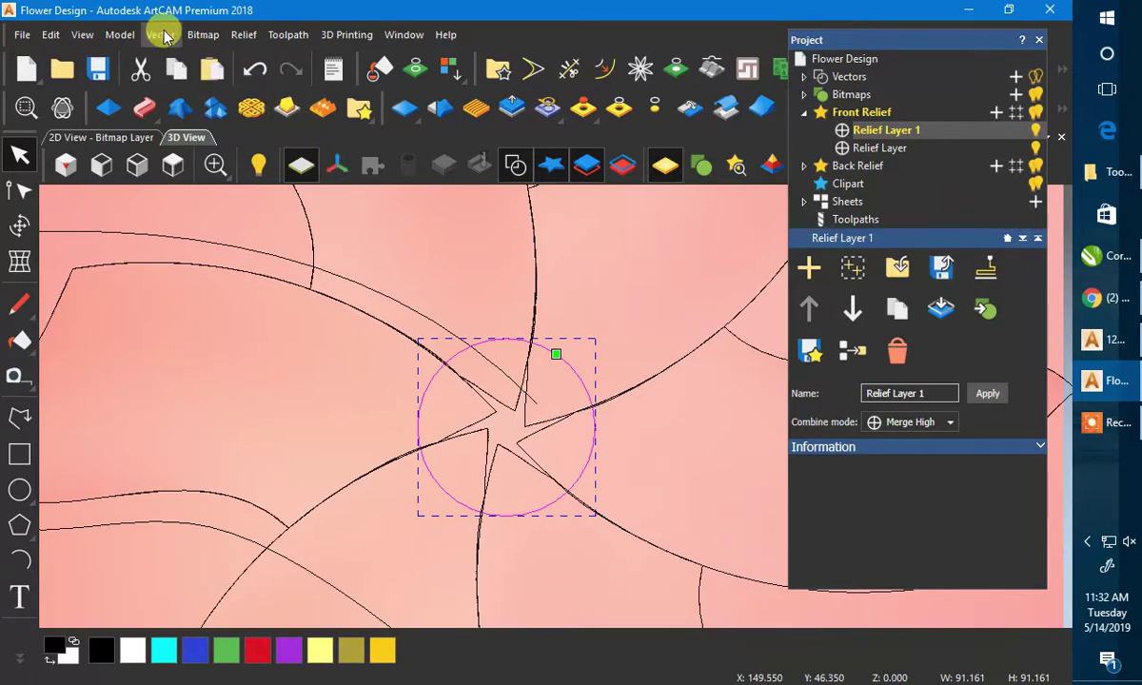
- Change the 3D material colour to a dark yellow with RGB 194, 175, 19 and apply it
left_click(121, 35)
left_click(132, 324)
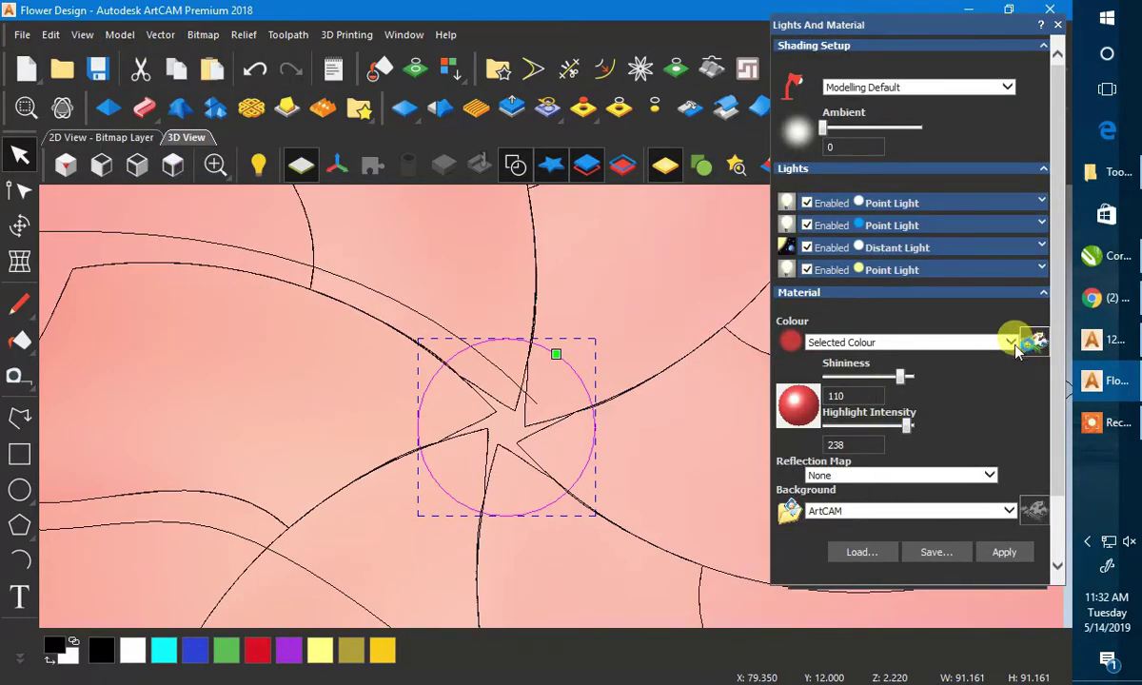
left_click(1016, 344)
left_click(959, 92)
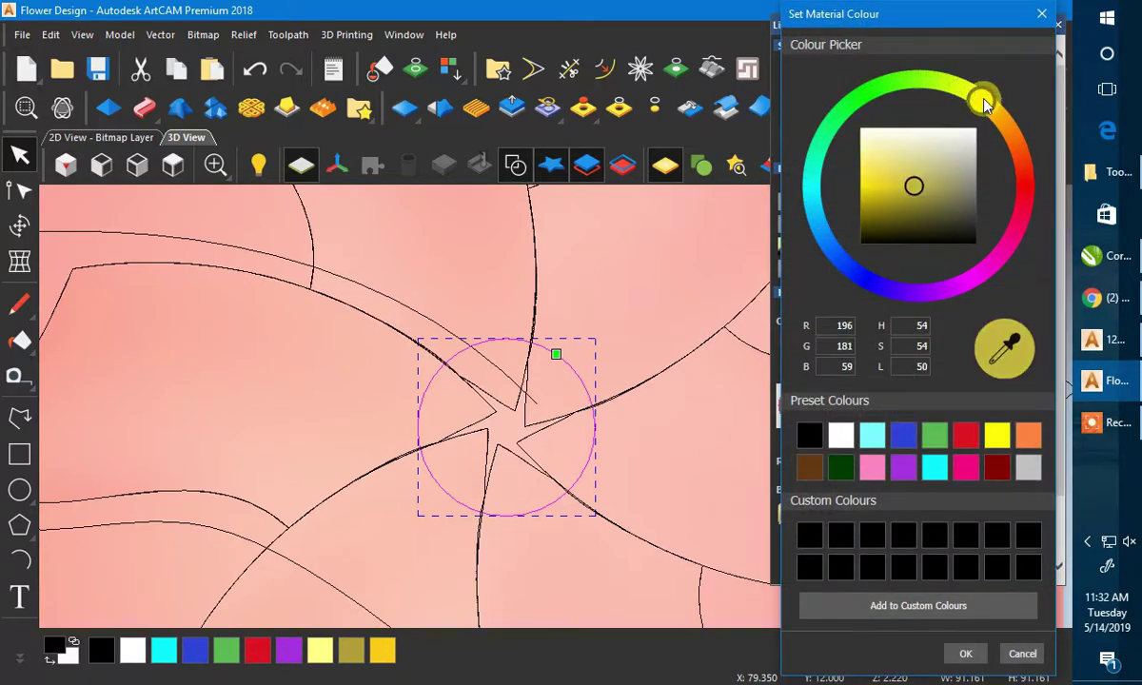
left_click(880, 197)
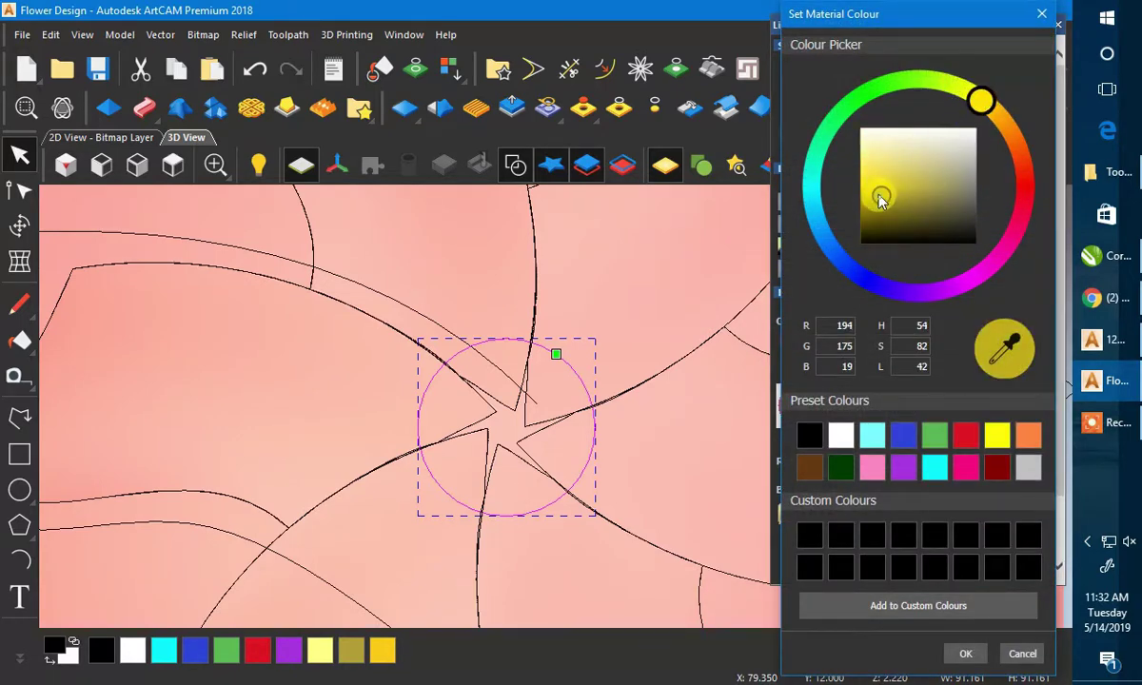
left_click(963, 652)
left_click(981, 562)
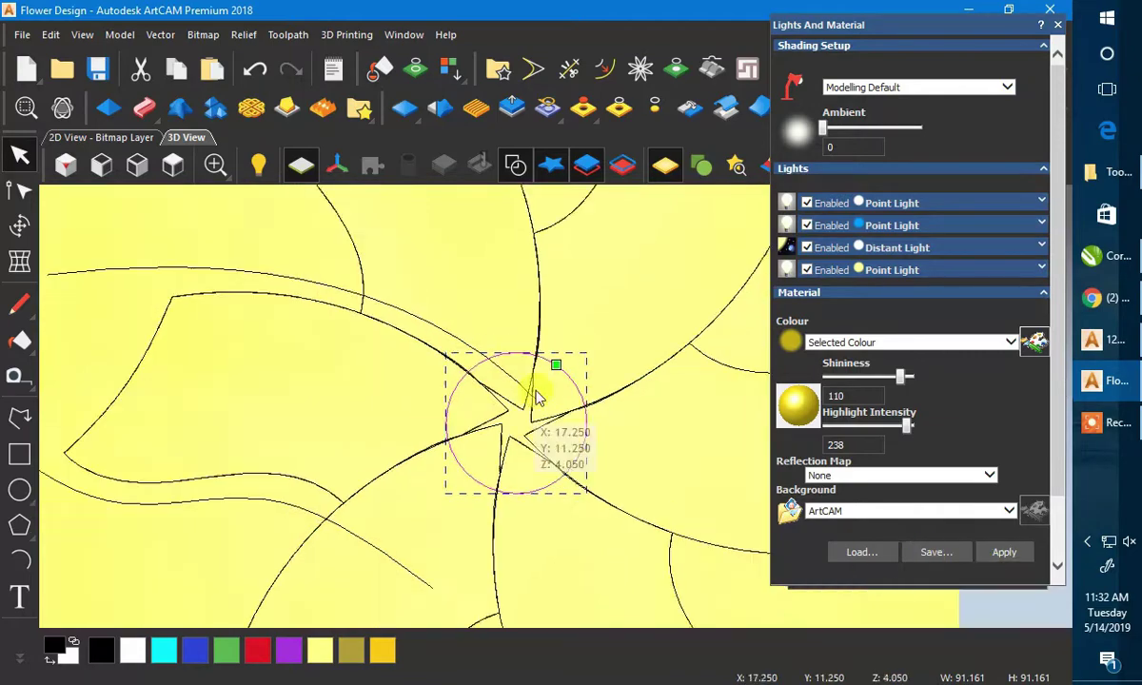
- Set the first point light's intensity to 1, apply it and check the shading on the flower relief
scroll(556, 388, "down", 3)
left_click_drag(556, 388, 647, 376)
left_click(1041, 203)
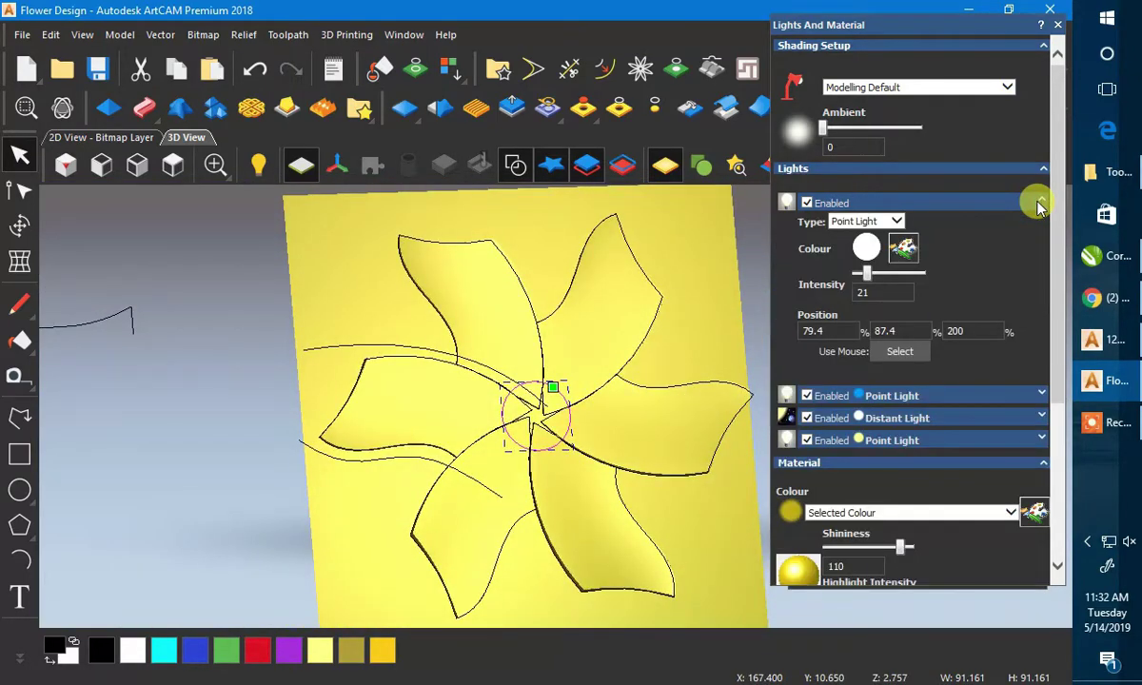
scroll(952, 533, "down", 5)
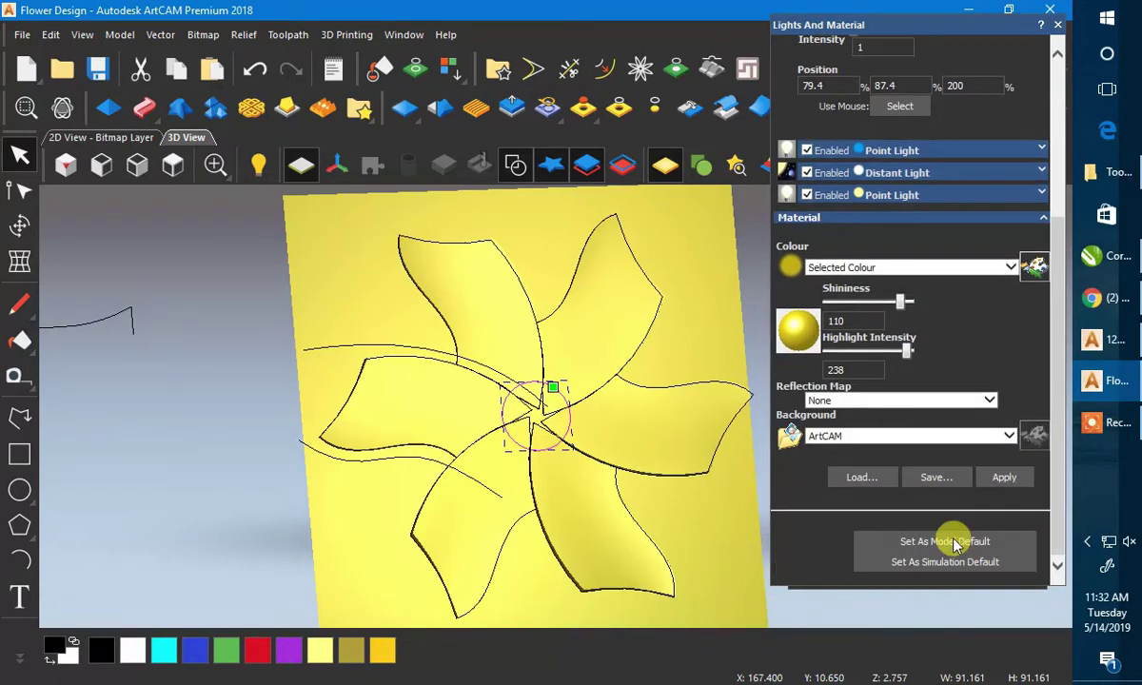
left_click(1007, 479)
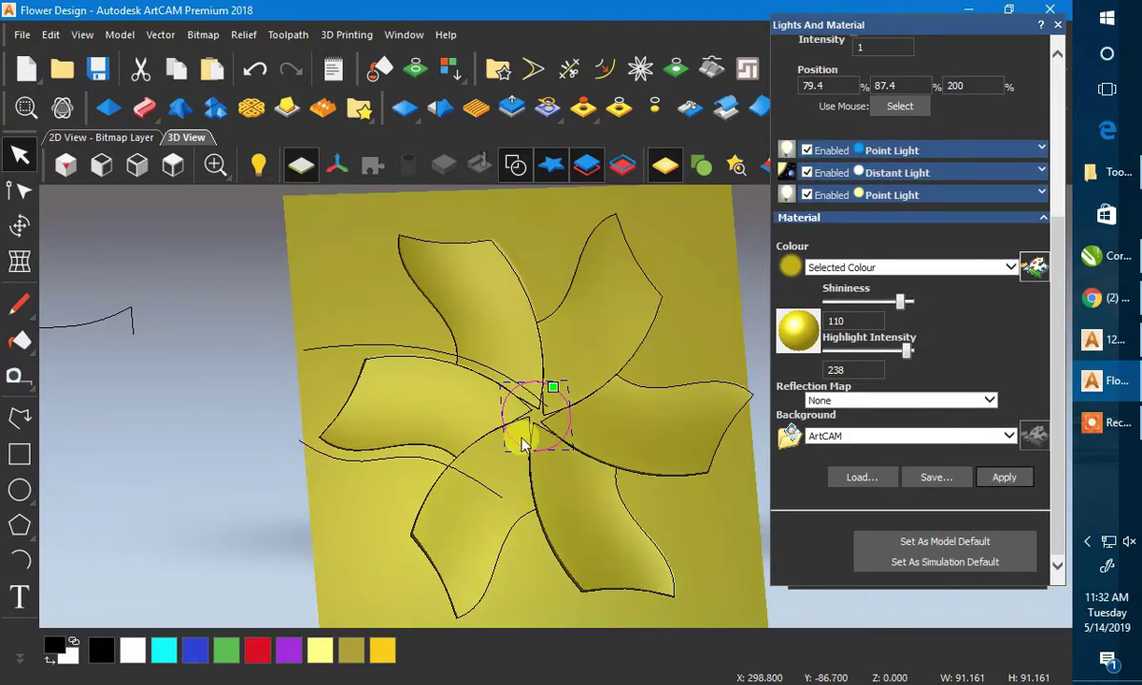
left_click_drag(522, 445, 744, 331)
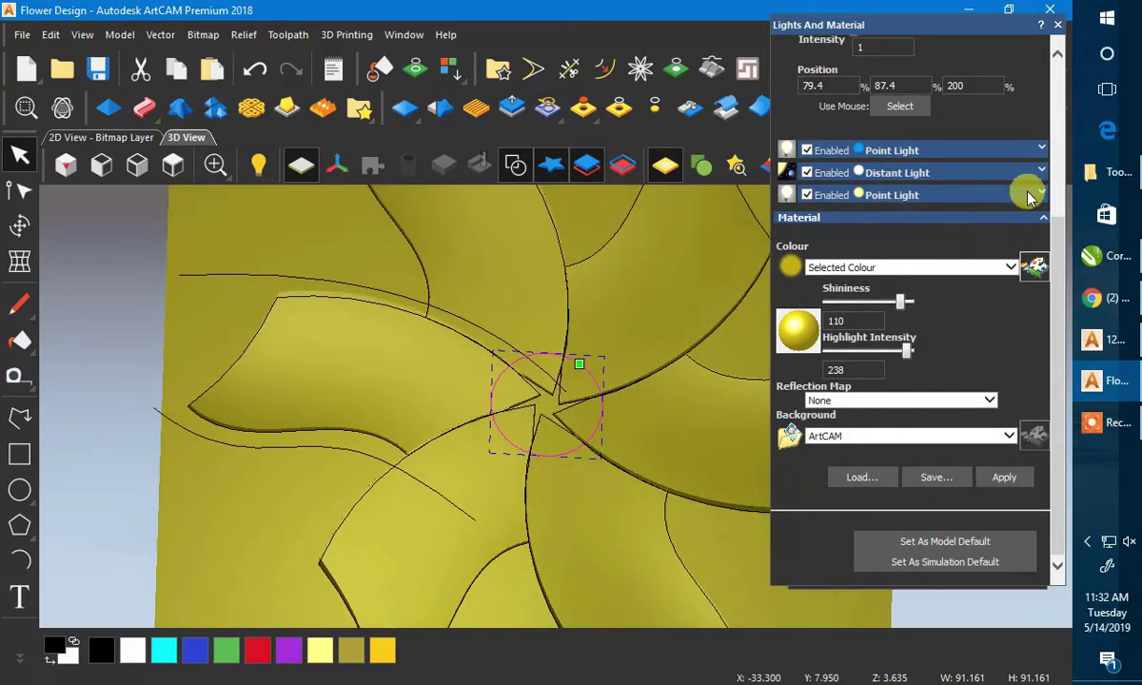
- Try a distant light intensity of 14, apply it and inspect the flower from another angle
left_click(1042, 174)
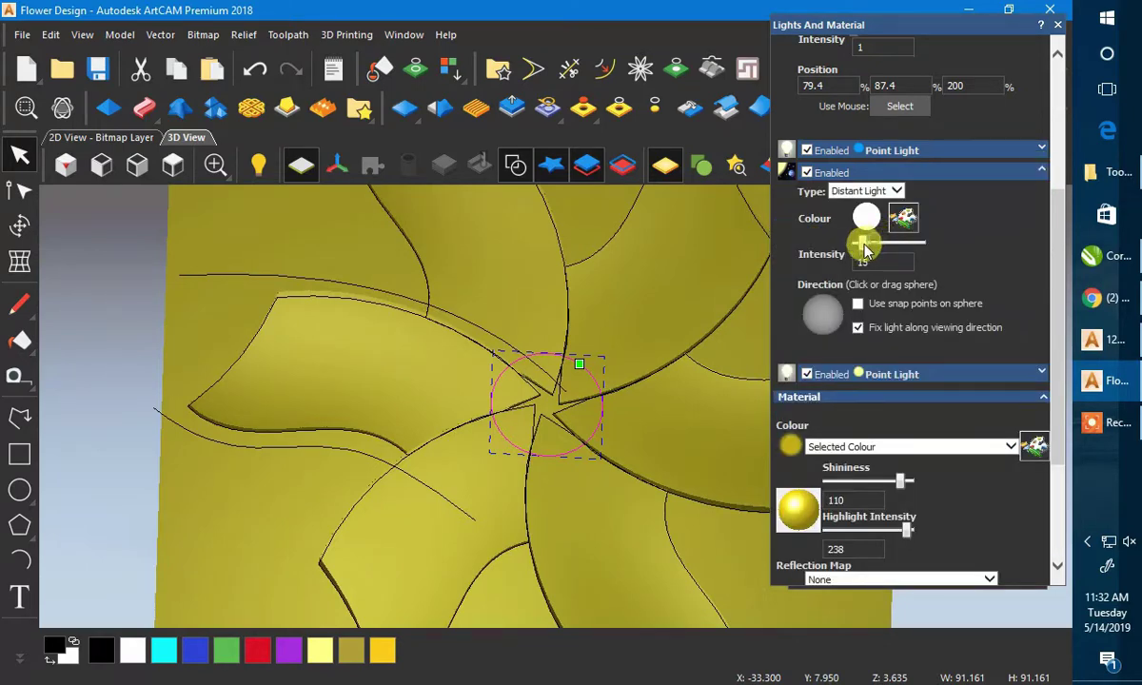
scroll(995, 514, "down", 3)
left_click(1009, 477)
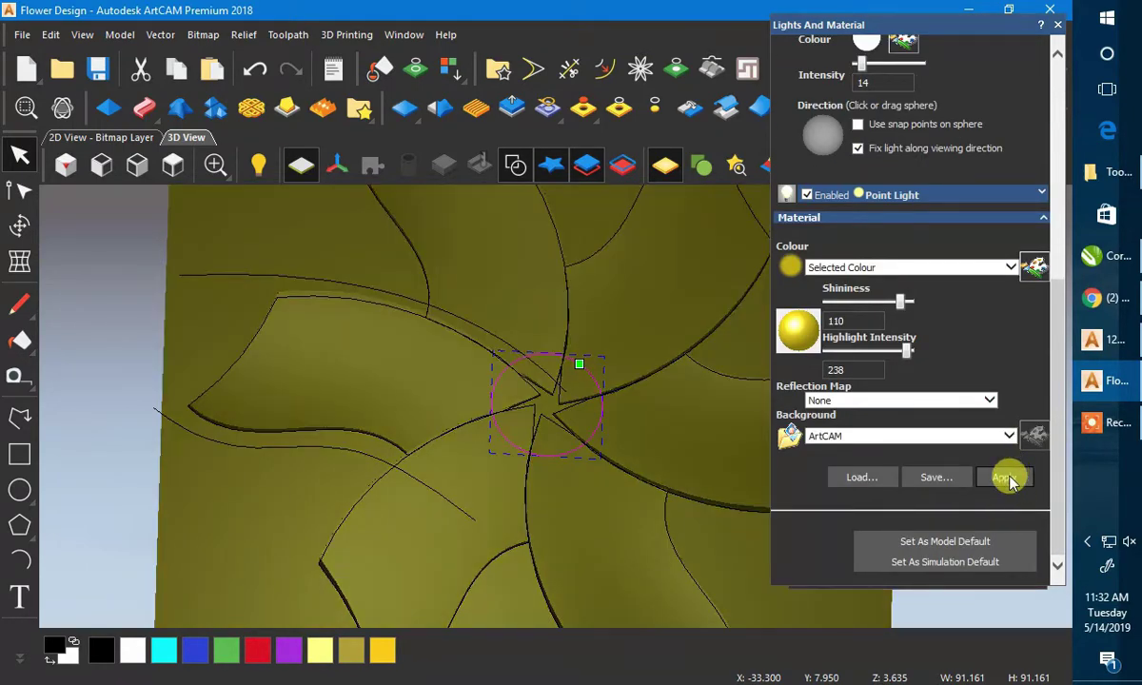
scroll(539, 348, "down", 3)
scroll(543, 346, "up", 2)
left_click_drag(543, 346, 533, 428)
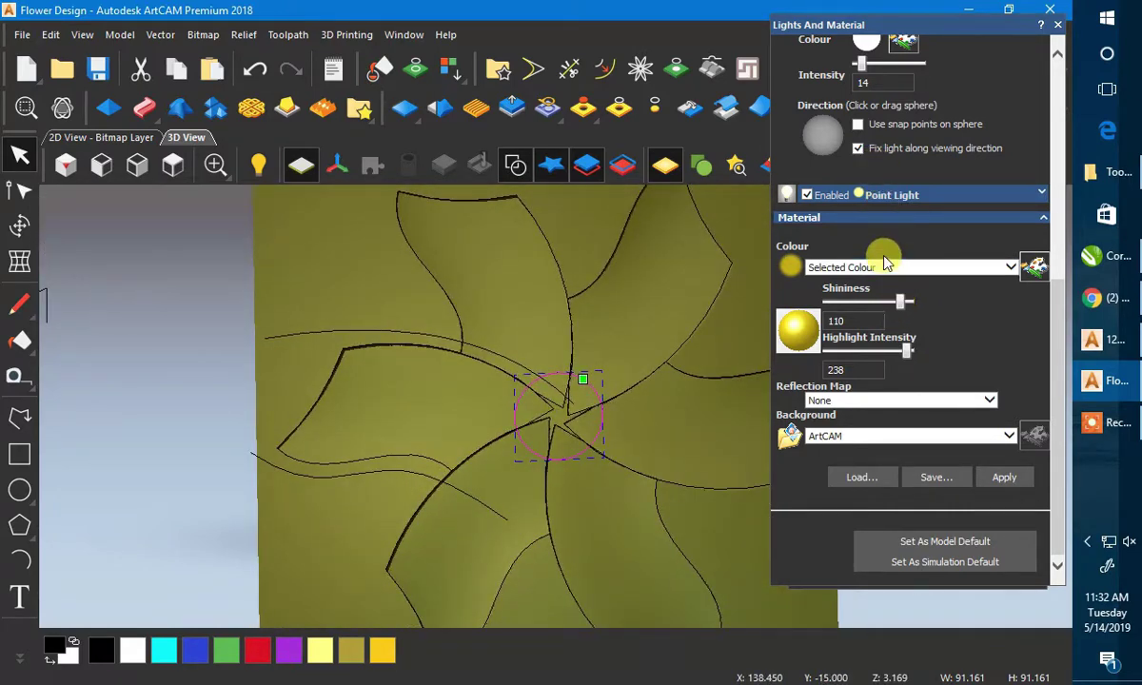
- Set the distant light's intensity to 30, apply it and close the lights and material settings
scroll(890, 266, "up", 3)
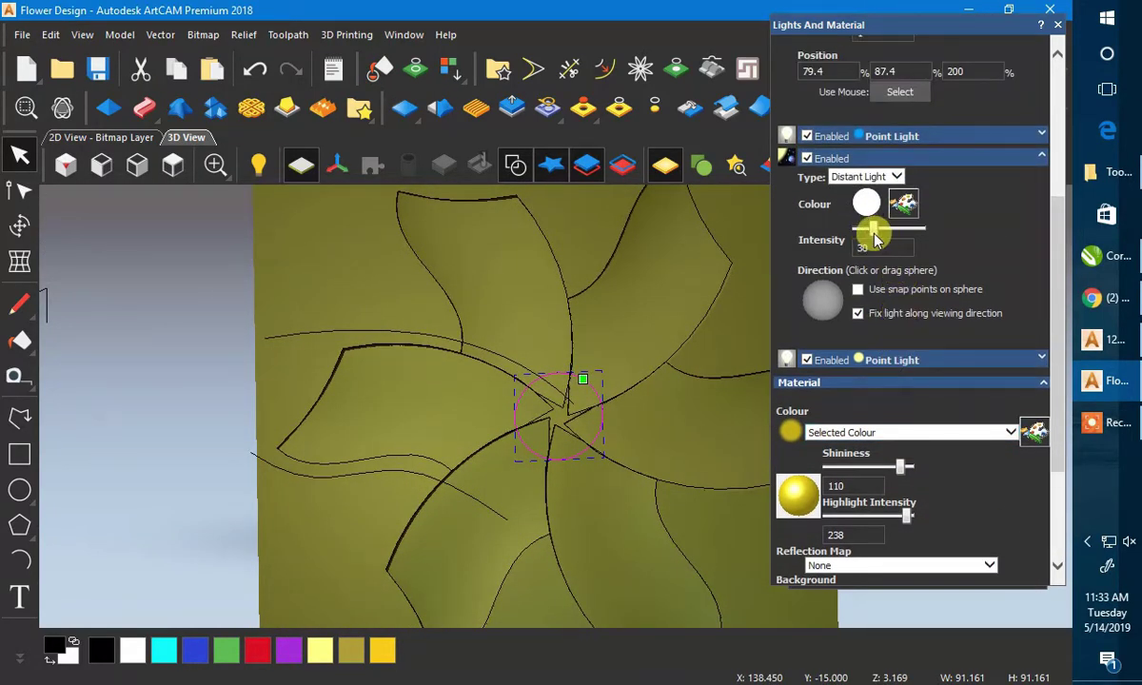
scroll(980, 495, "down", 3)
left_click(994, 479)
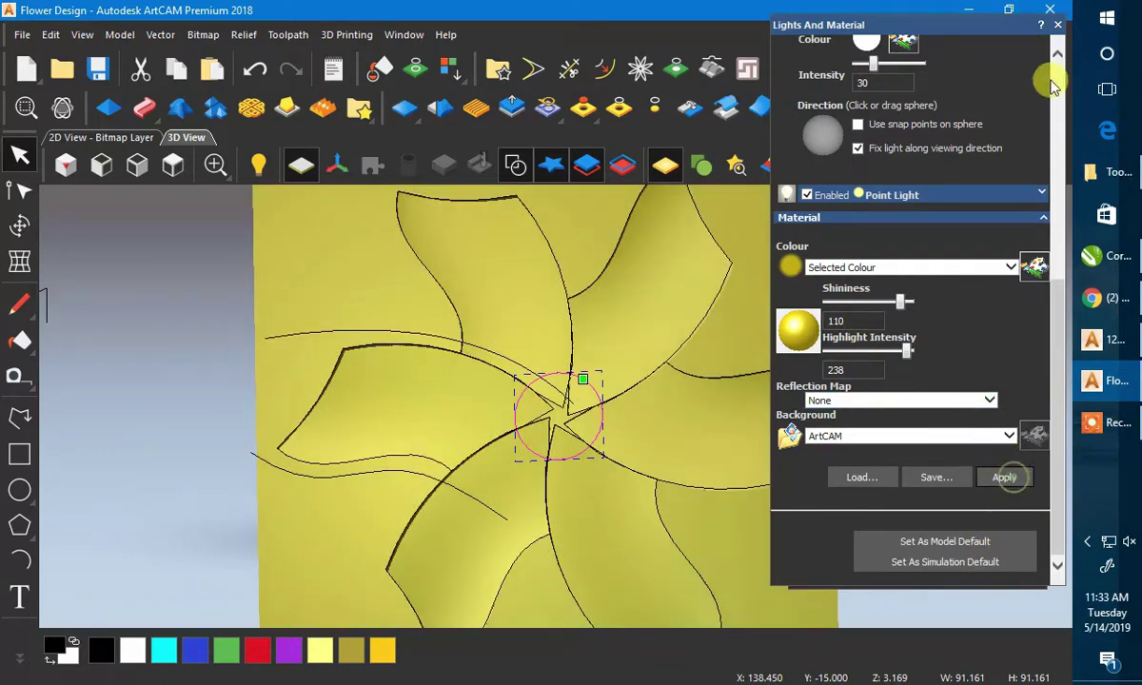
left_click(1058, 27)
- Offset the flower's centre circle inwards by 1.792 mm, keeping both the original and the offset circle
scroll(454, 383, "down", 4)
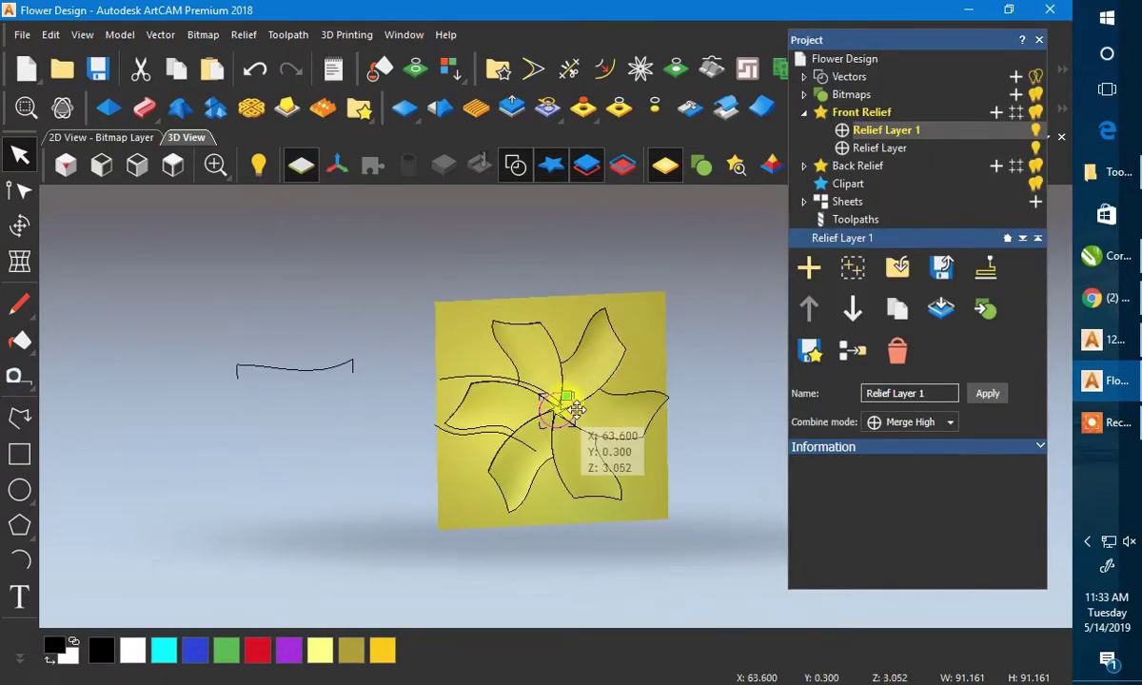
scroll(656, 452, "up", 2)
scroll(657, 452, "up", 2)
scroll(523, 382, "up", 2)
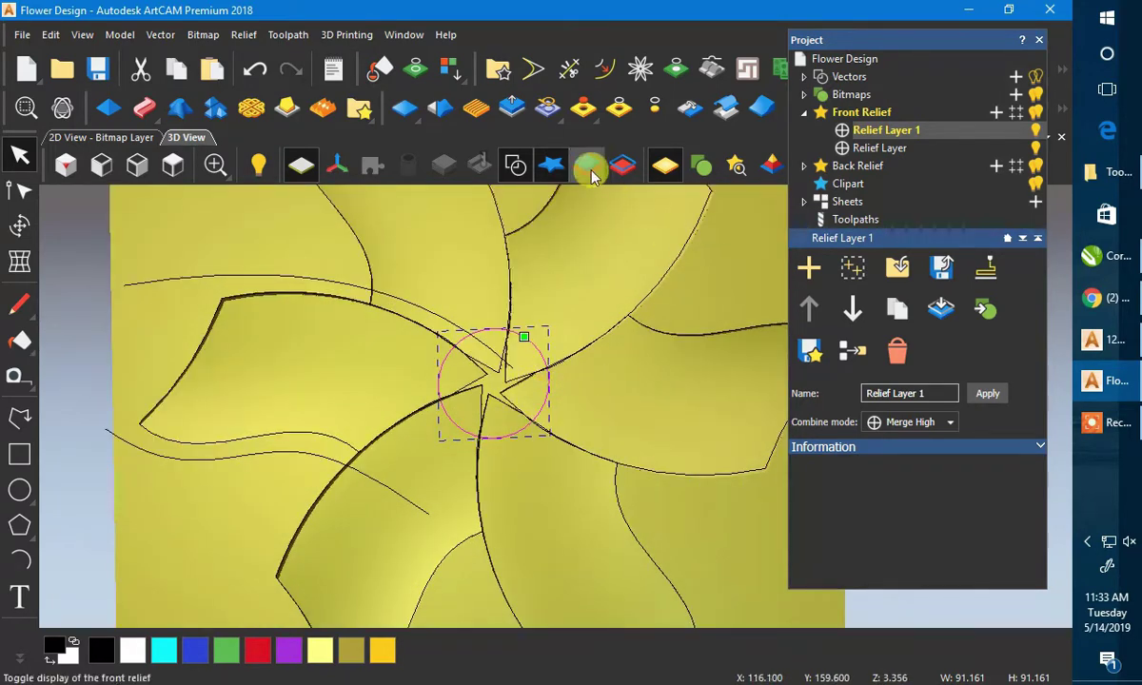
left_click(603, 68)
scroll(512, 331, "up", 4)
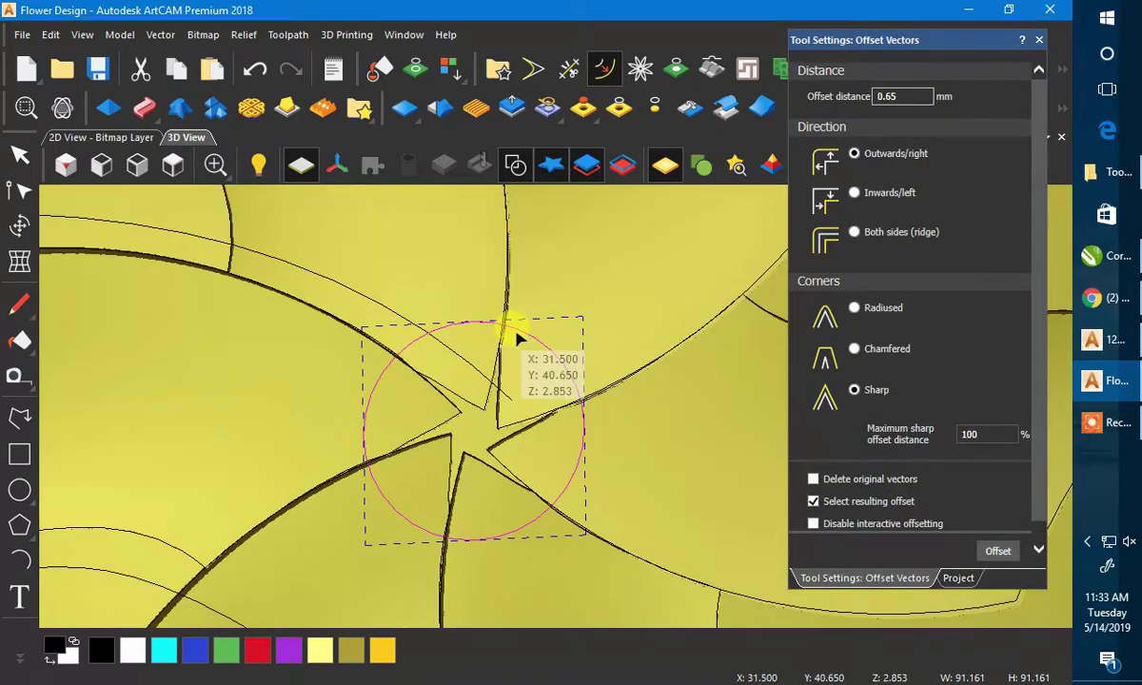
left_click_drag(512, 335, 510, 331)
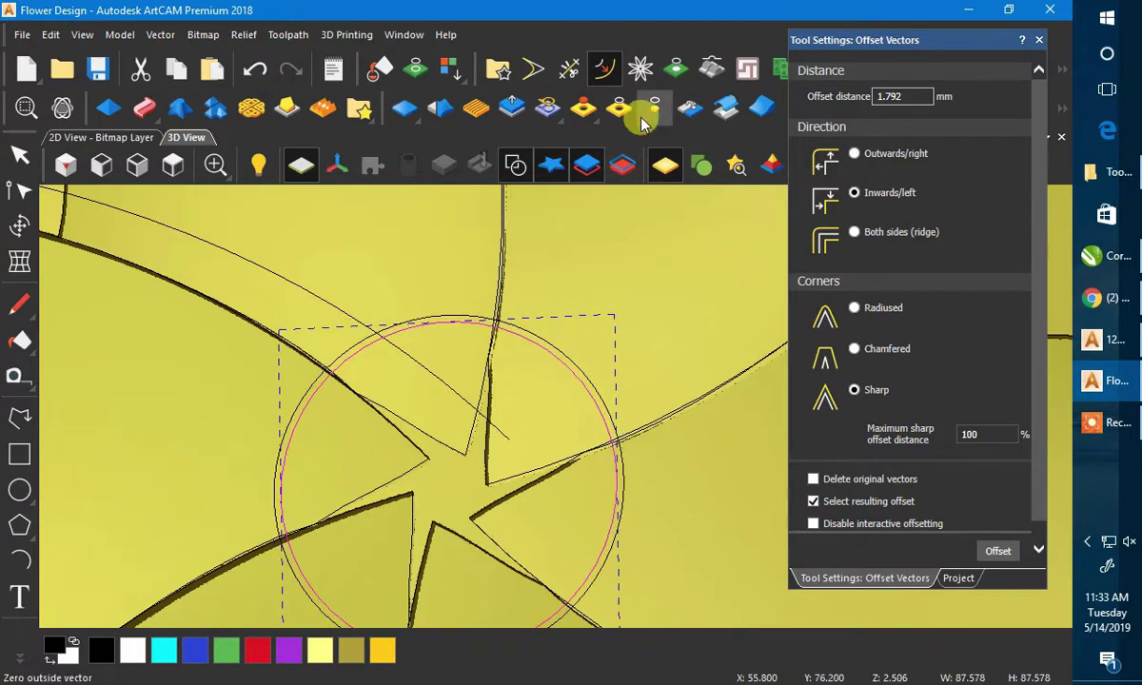
key("Delete")
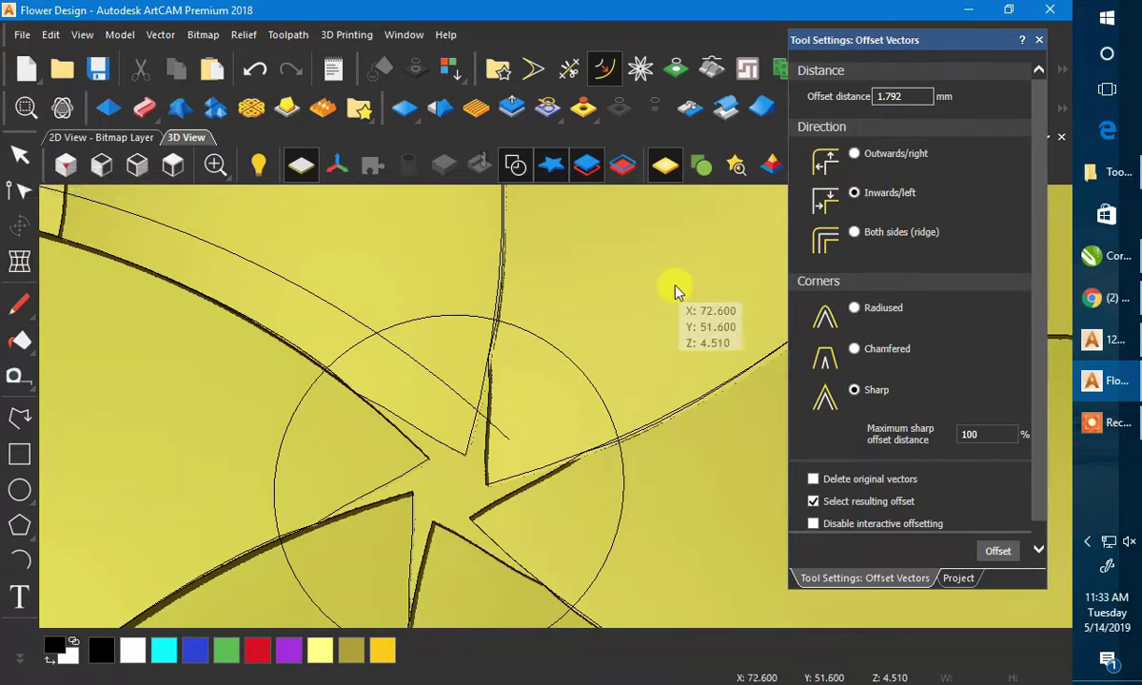
key("ctrl+z")
- Make the petals' relief layer active and zero the relief inside the inner centre circle
left_click(23, 155)
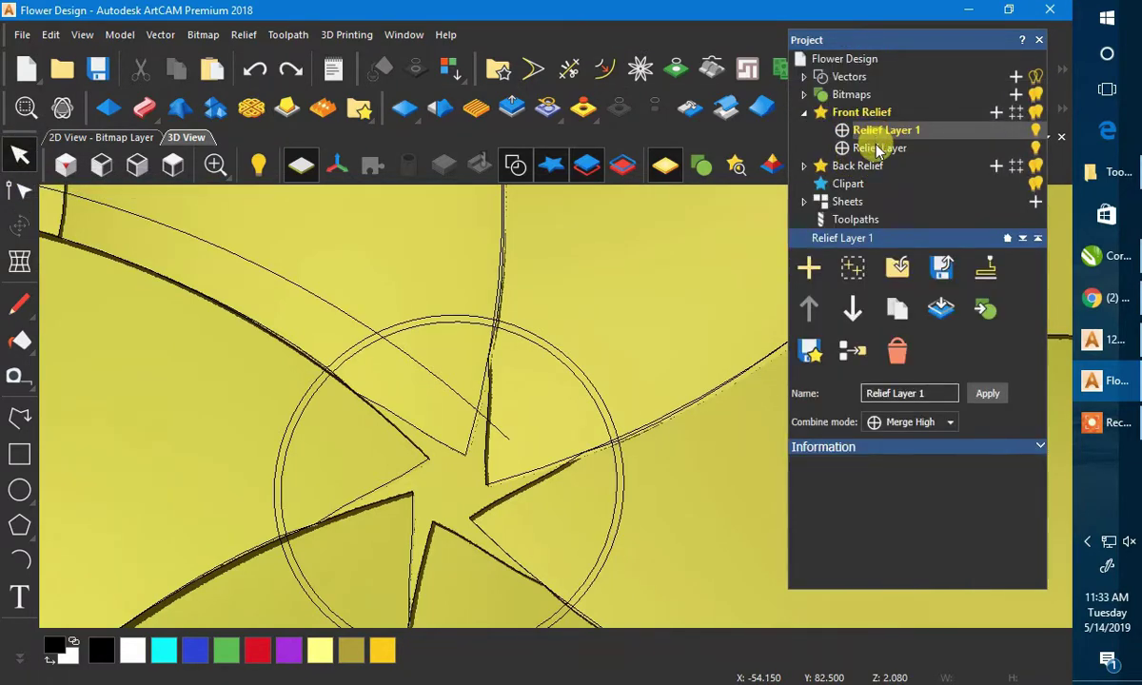
left_click(535, 335)
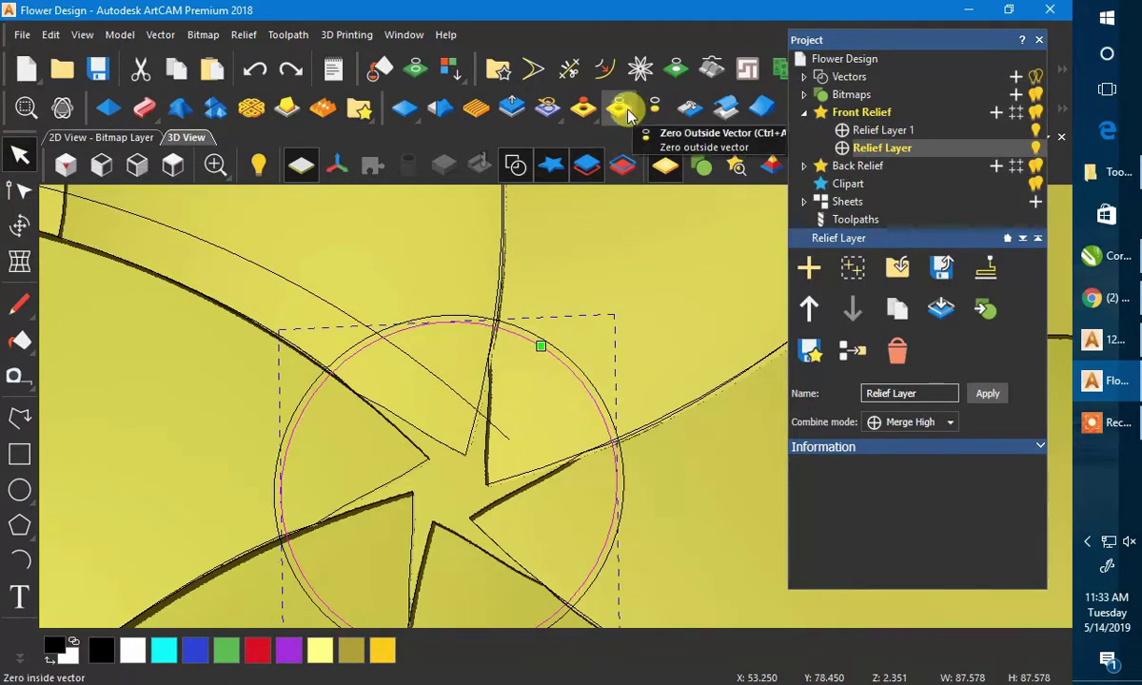
left_click(663, 170)
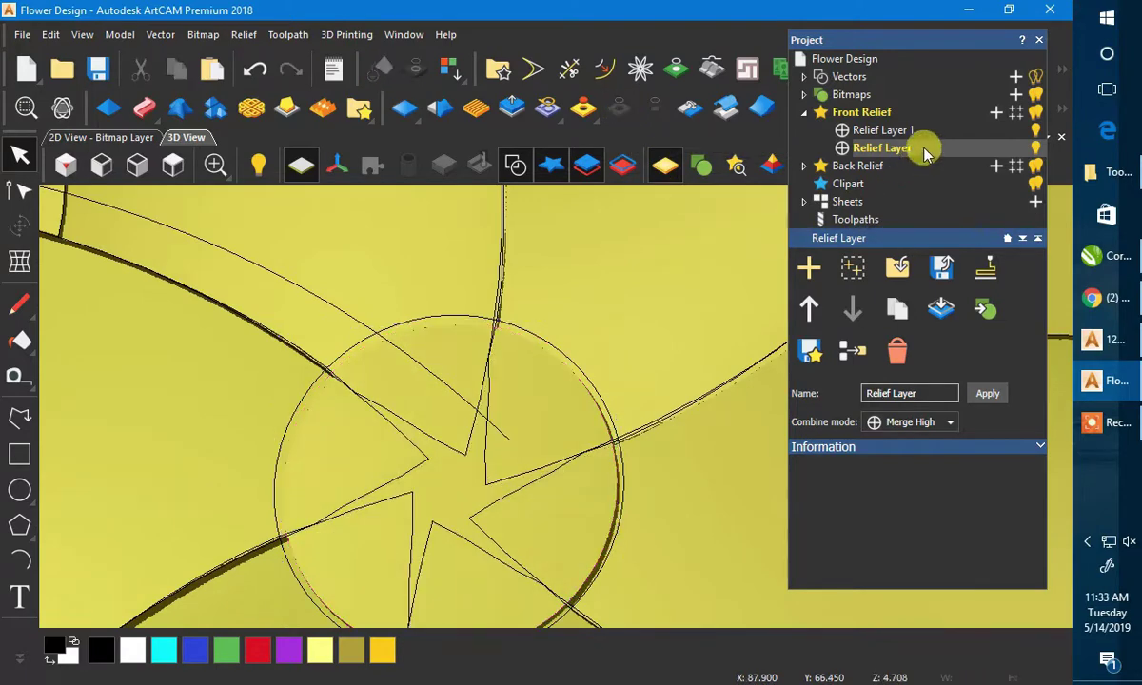
left_click(640, 266)
- Make Relief Layer 1 active and shape the outer centre circle with a round profile limited to a height of 12 mm
left_click(172, 165)
scroll(681, 405, "up", 4)
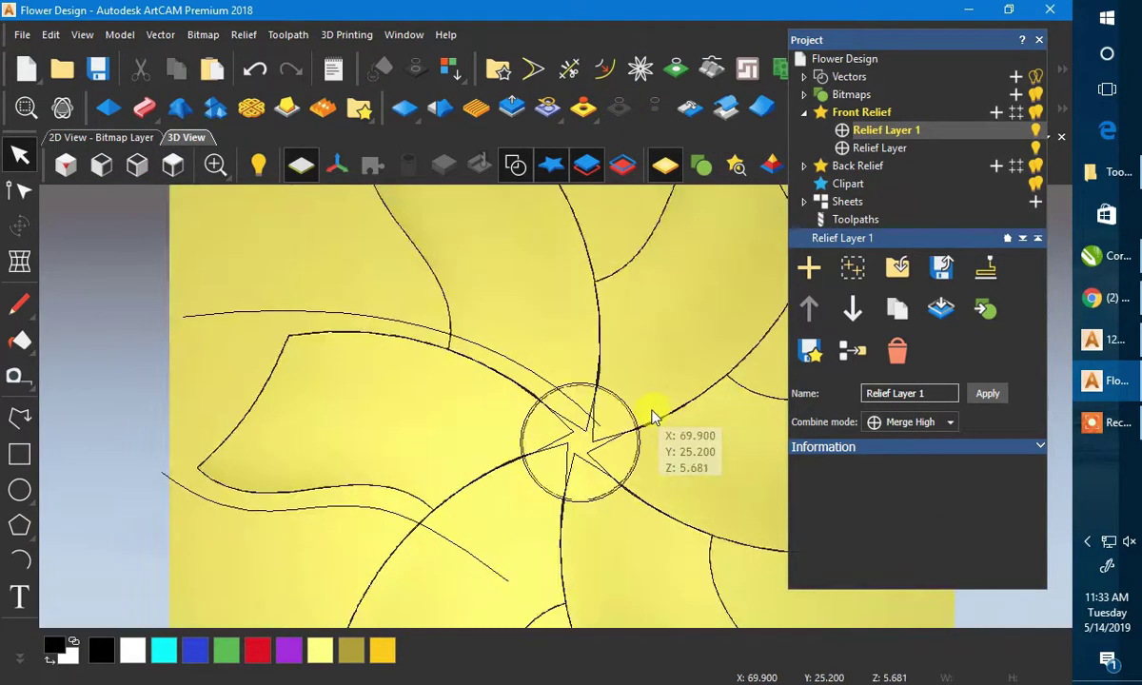
scroll(580, 377, "up", 3)
left_click(576, 382)
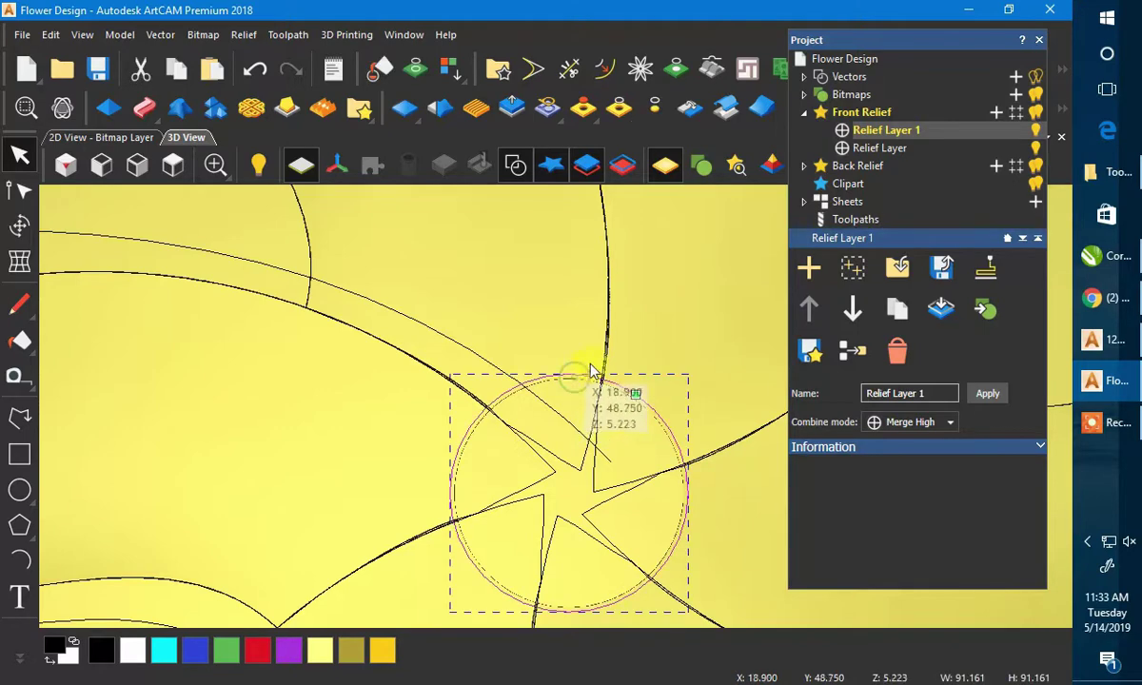
left_click(107, 107)
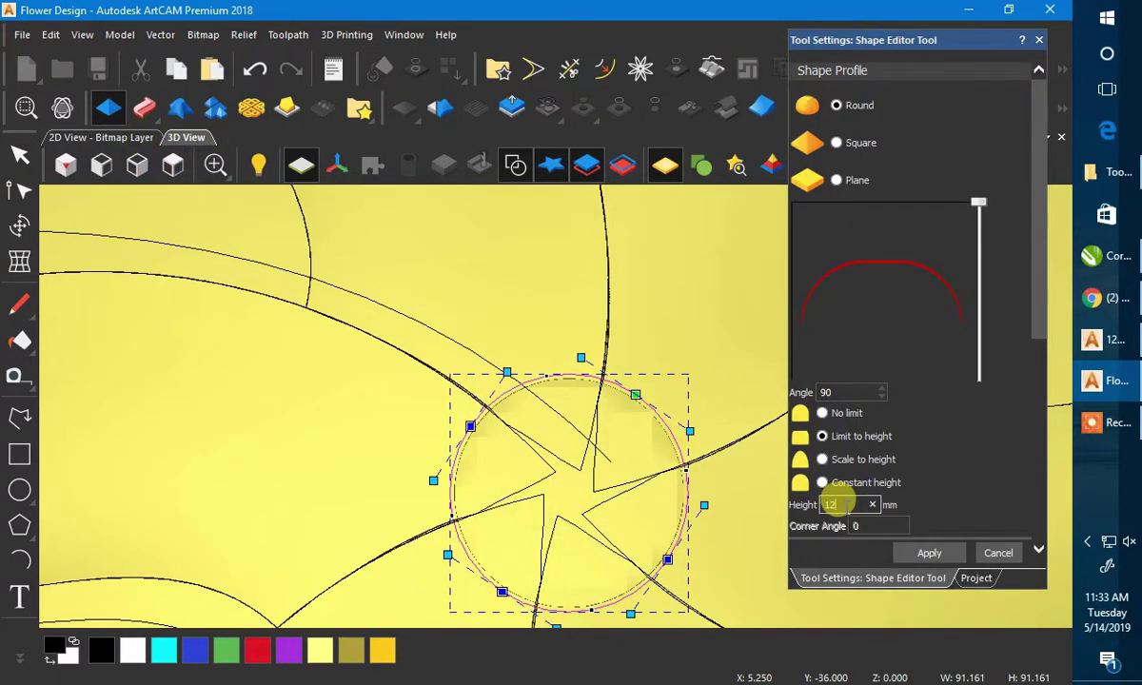
scroll(849, 504, "down", 5)
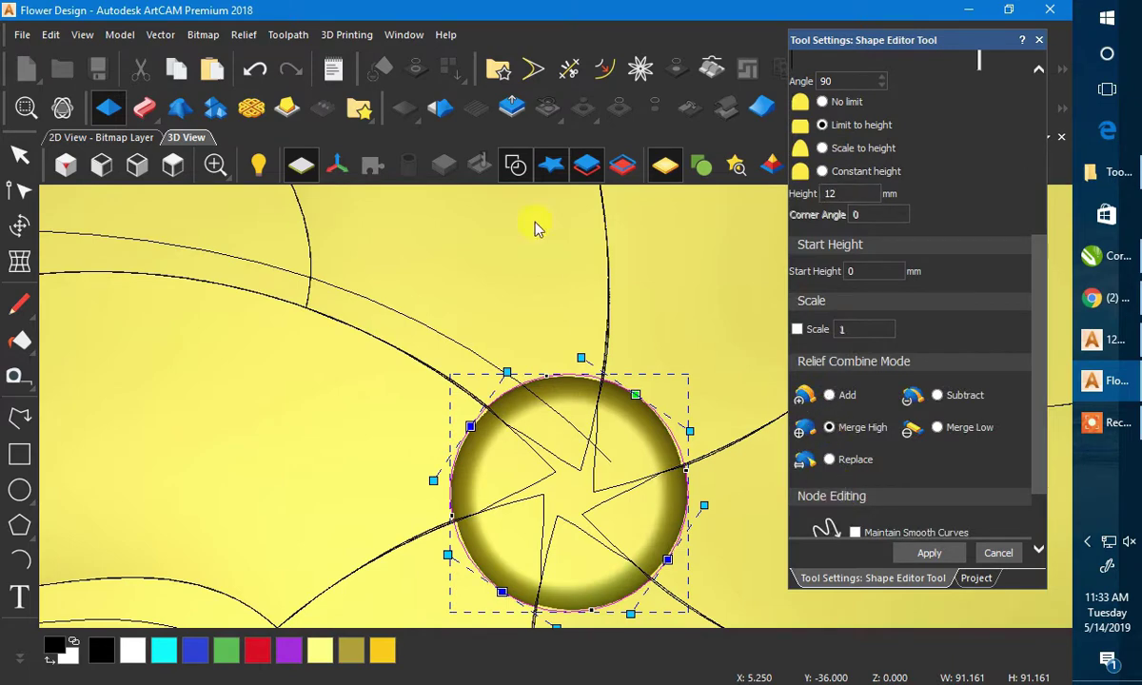
- Hide the vectors and examine the raised centre shape at low angles
left_click(515, 164)
scroll(612, 395, "up", 5)
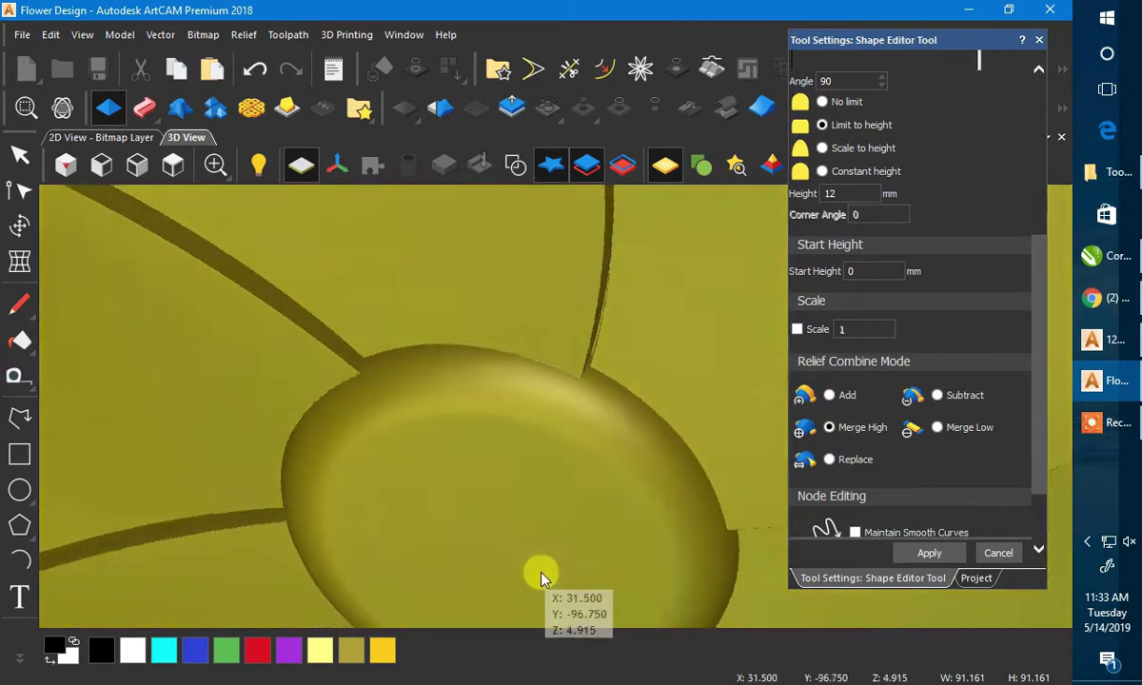
left_click_drag(541, 576, 778, 225)
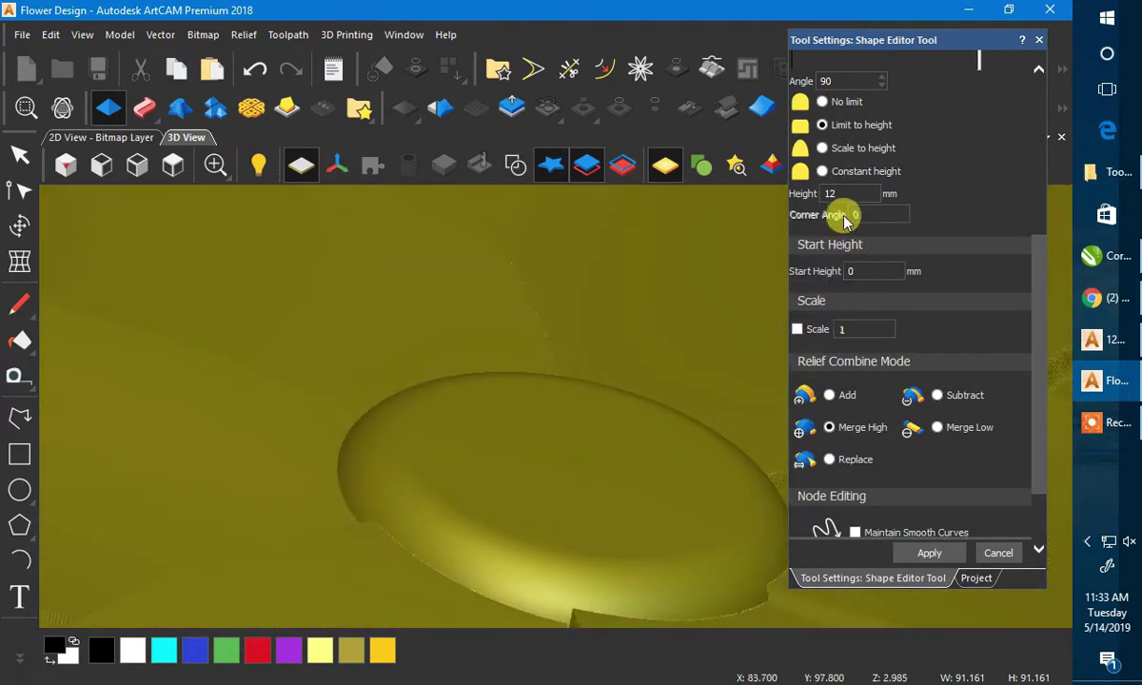
- Try a height of 2 mm with a start height of 6 mm for the centre shape
key("BackSpace")
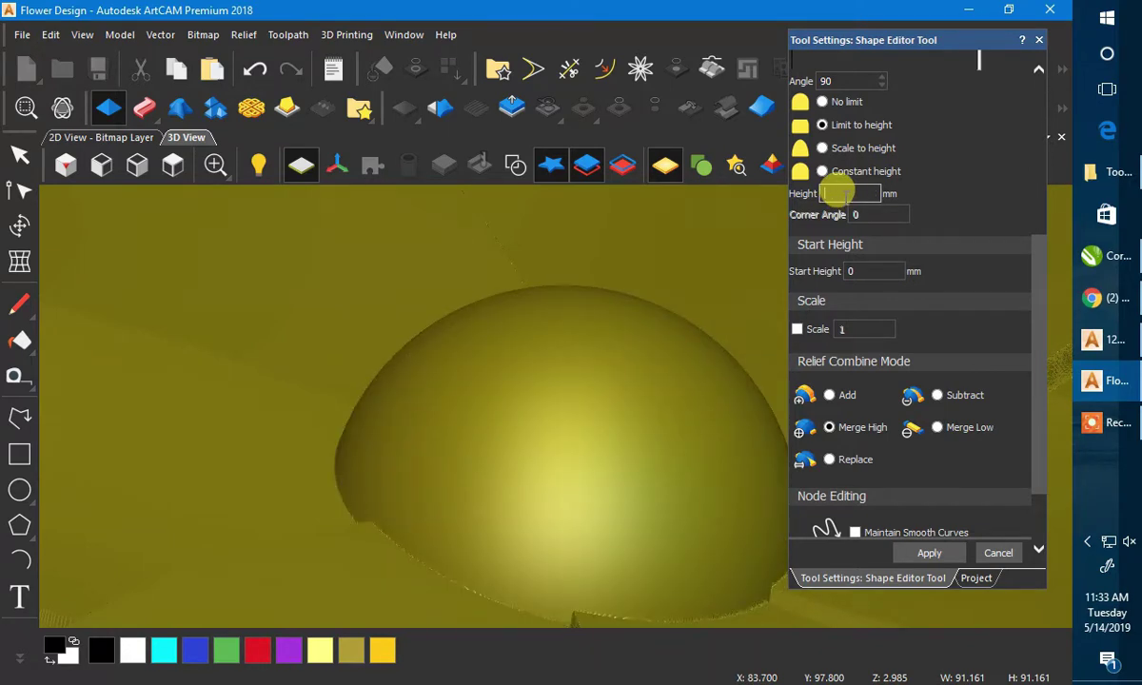
type("2")
key("Return")
type("6")
key("Return")
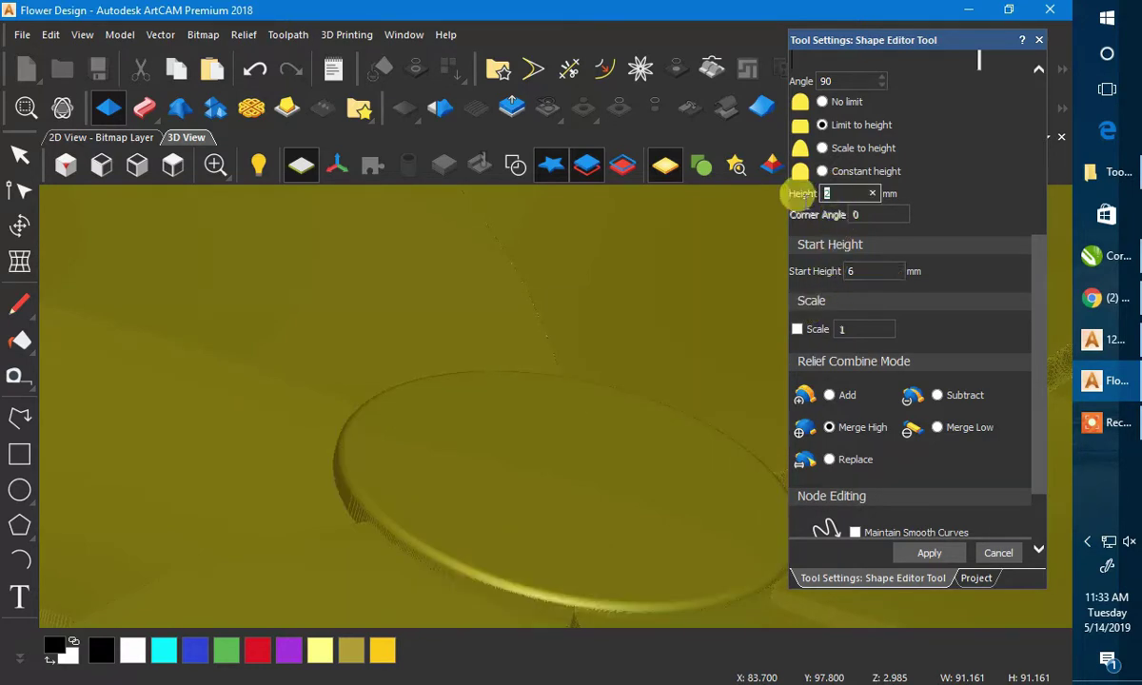
- Set the centre shape's height to 6 mm and start height to 0 mm, and check it against the petals
type("0")
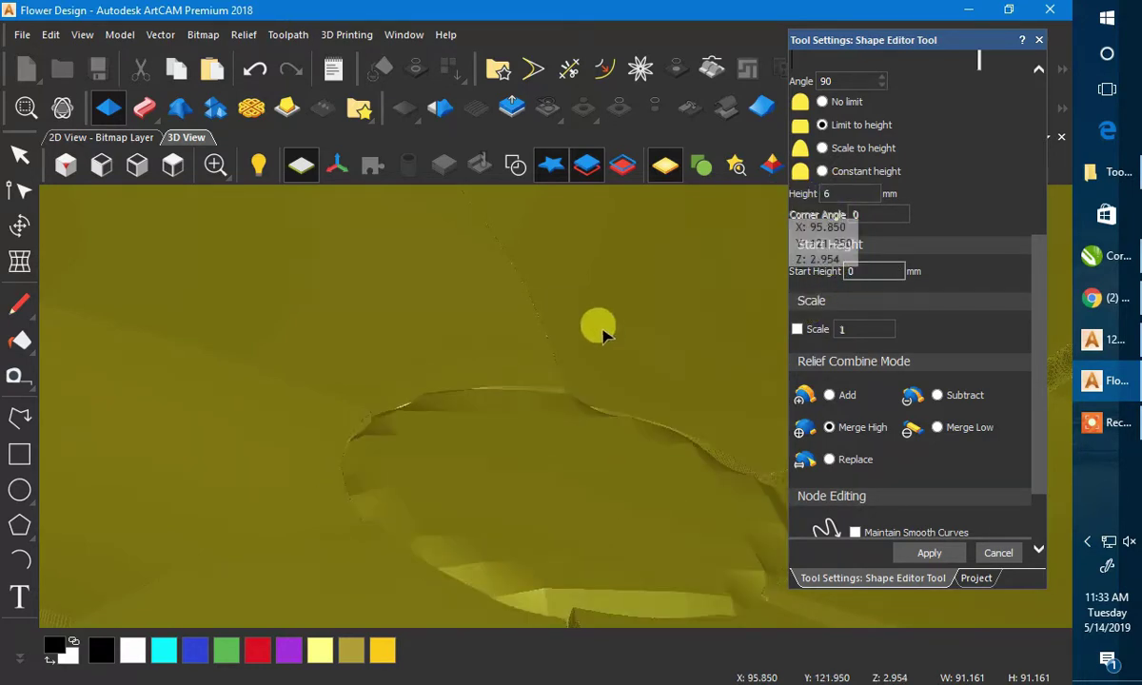
left_click_drag(615, 379, 578, 403)
scroll(561, 561, "down", 5)
left_click(1104, 259)
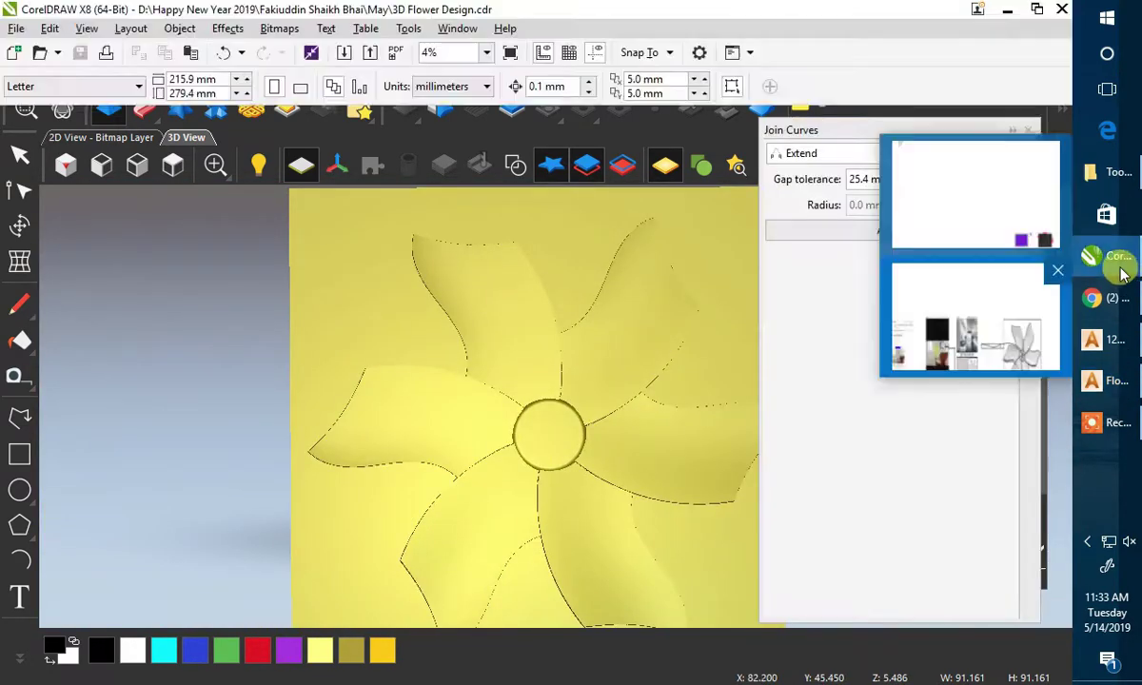
left_click(1104, 381)
scroll(556, 436, "up", 3)
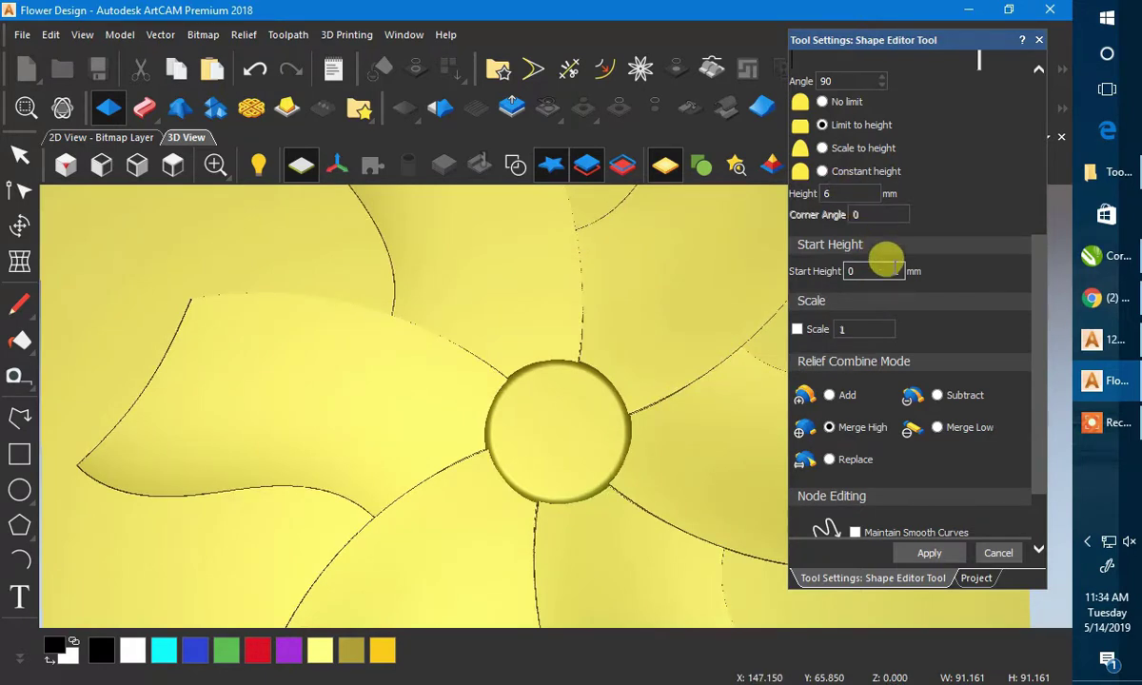
- Switch the centre shape's height option to Scale to height and inspect the resulting dome at an angle
scroll(895, 271, "up", 3)
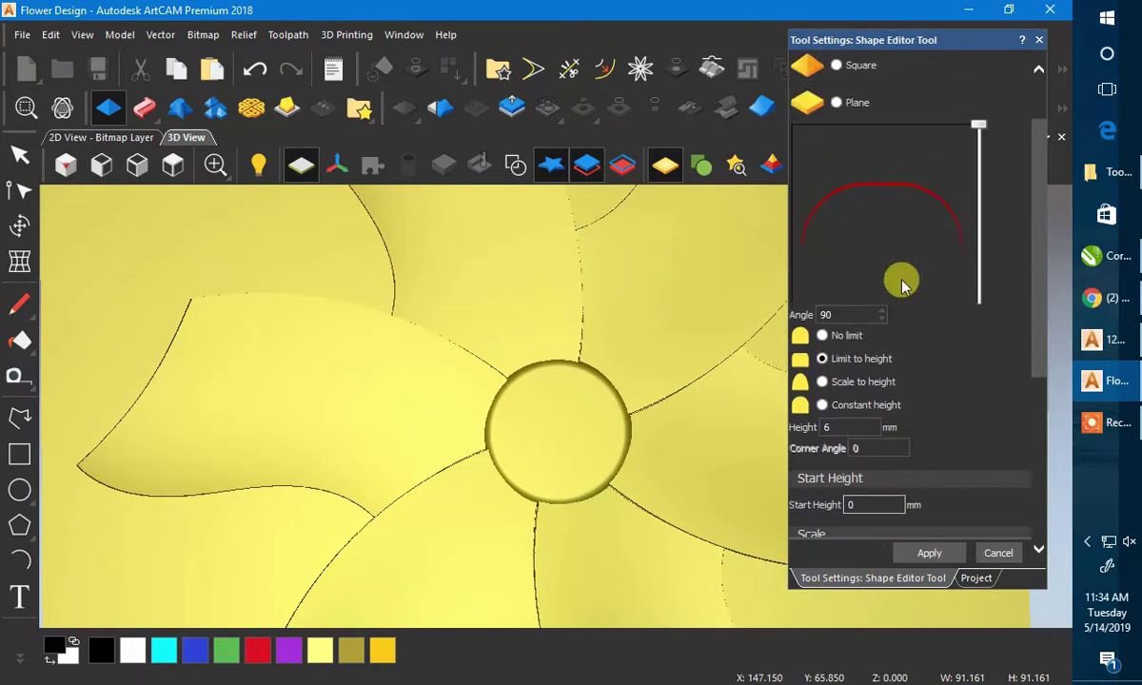
left_click(824, 382)
scroll(578, 434, "up", 1)
left_click_drag(567, 462, 502, 384)
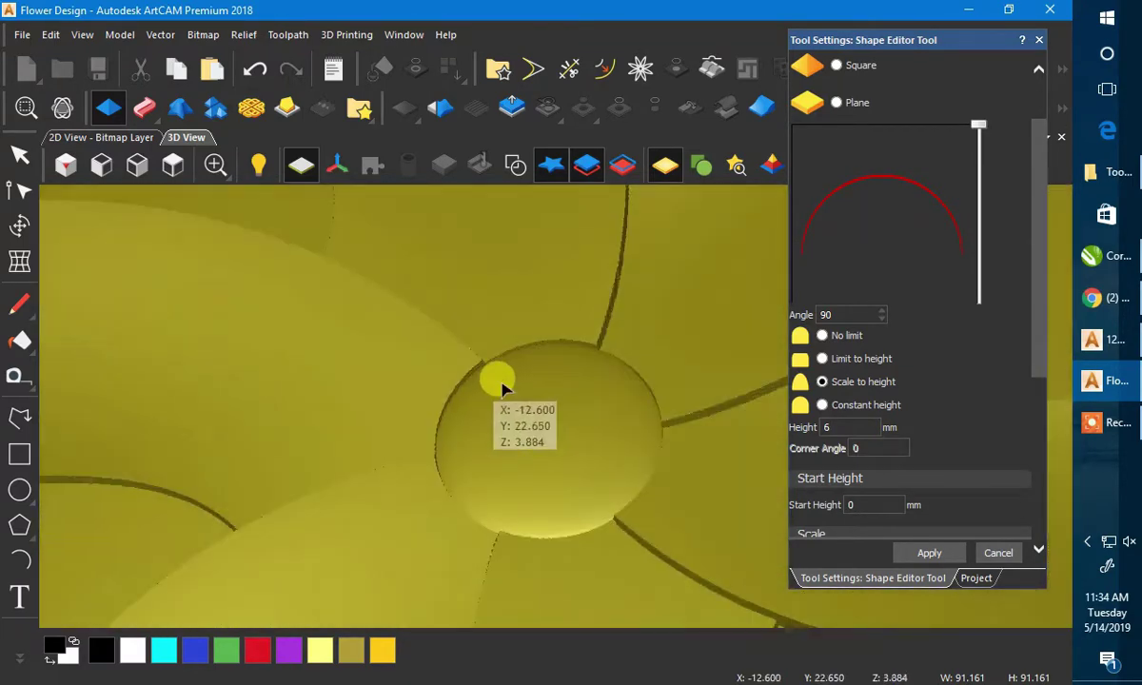
- Try a start height of 4 mm and compare the dome with the flower photo in CorelDRAW
scroll(903, 408, "down", 2)
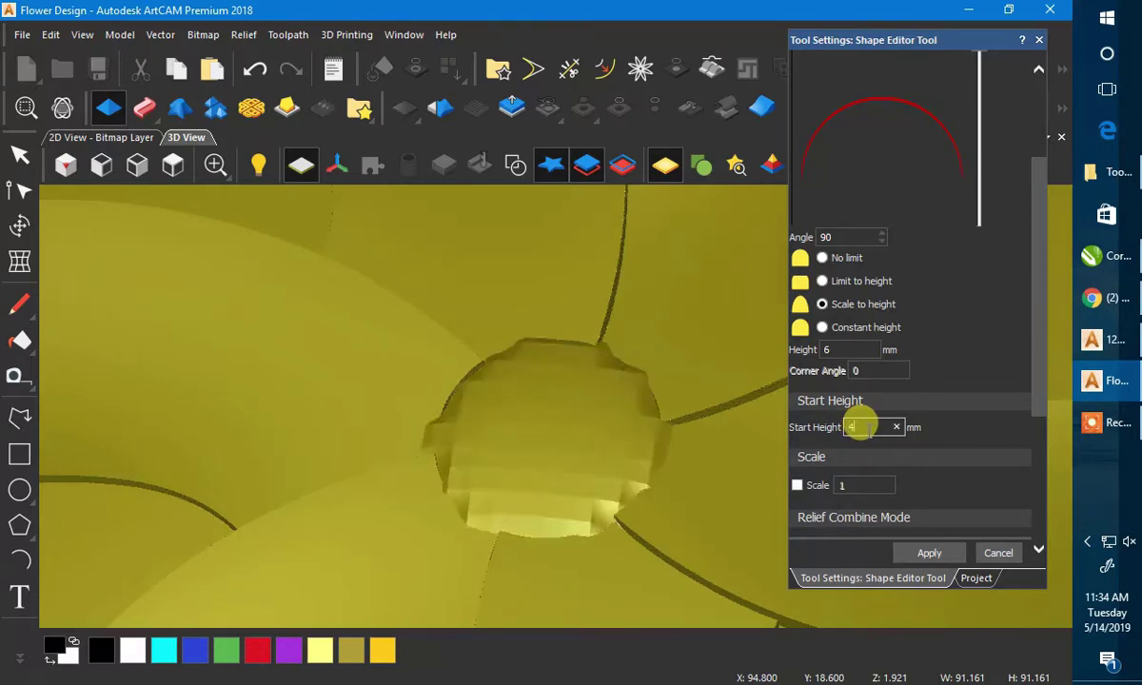
left_click_drag(579, 363, 642, 301)
left_click(1104, 257)
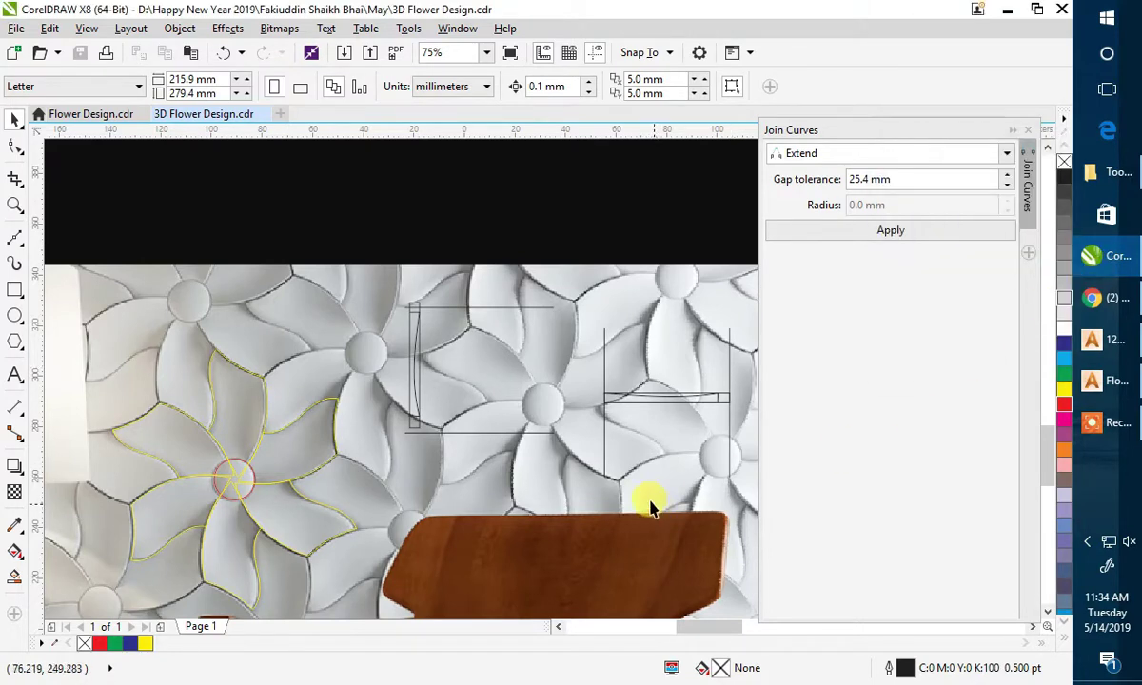
left_click(1095, 380)
left_click_drag(510, 423, 566, 472)
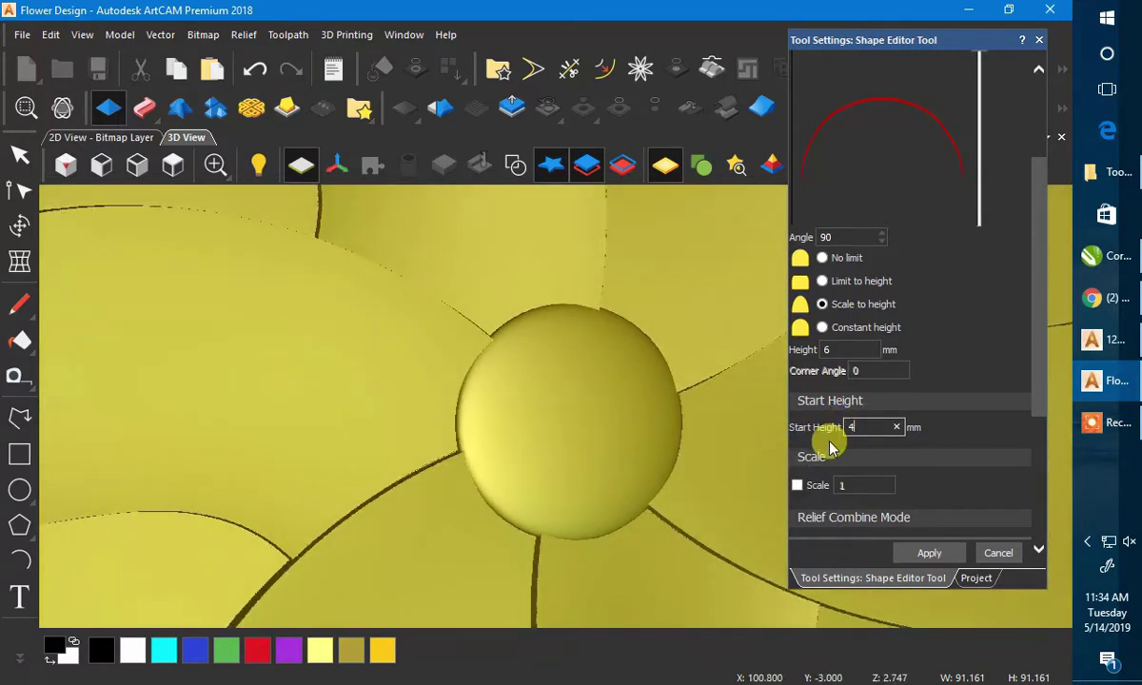
- Set the dome's start height to 3 mm and its profile angle to 45 degrees
type("3")
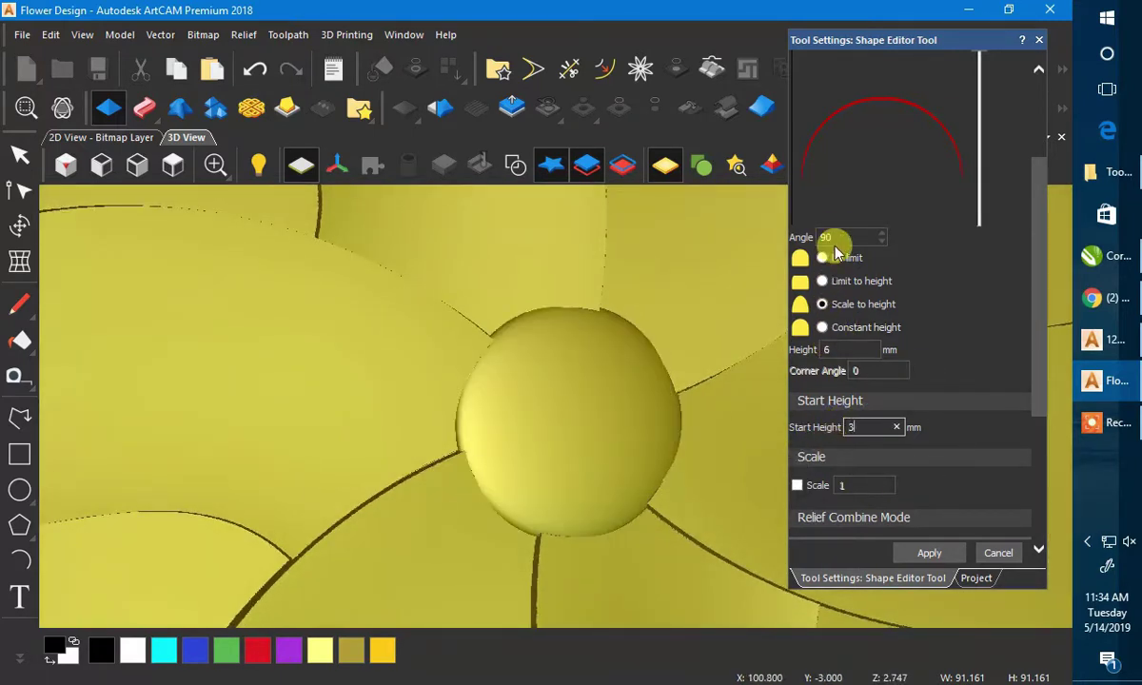
key("BackSpace")
type("45")
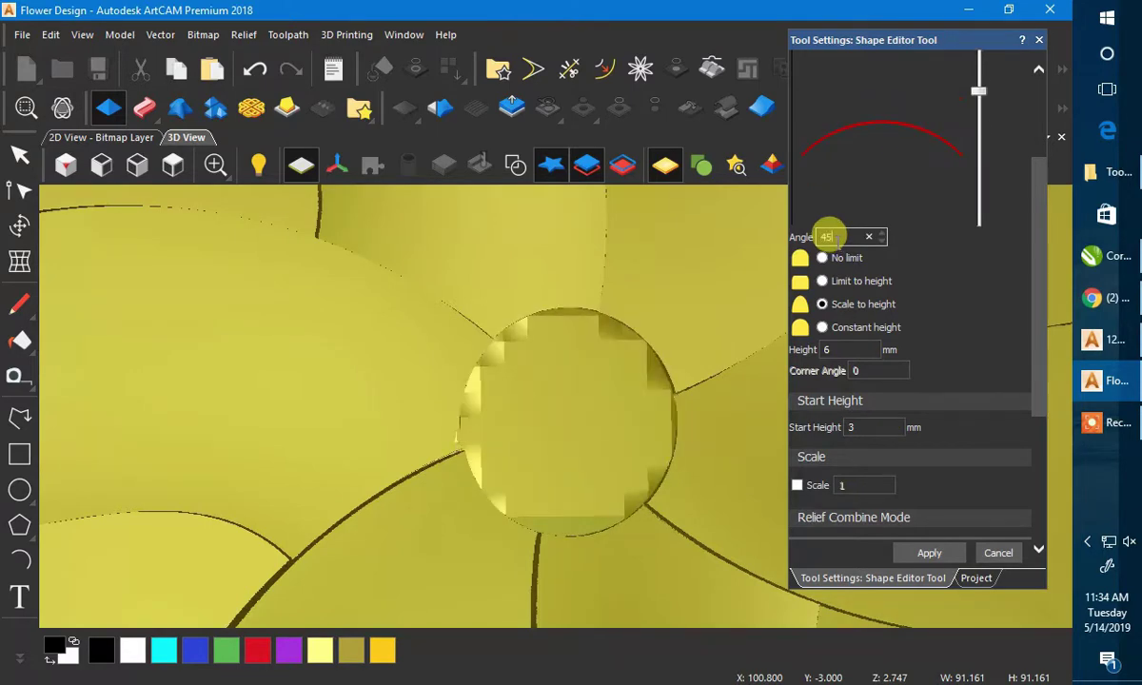
- Set the centre dome's profile angle to 90 degrees and inspect its roundness from different angles
scroll(621, 406, "up", 2)
left_click_drag(636, 473, 842, 329)
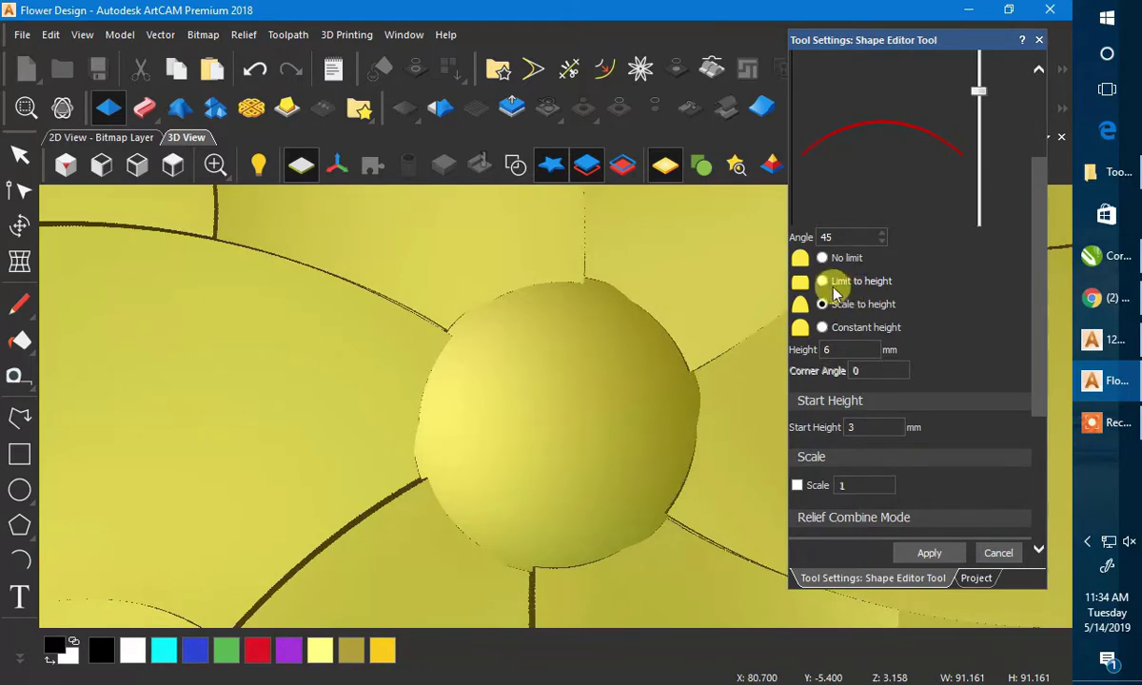
scroll(955, 145, "up", 1)
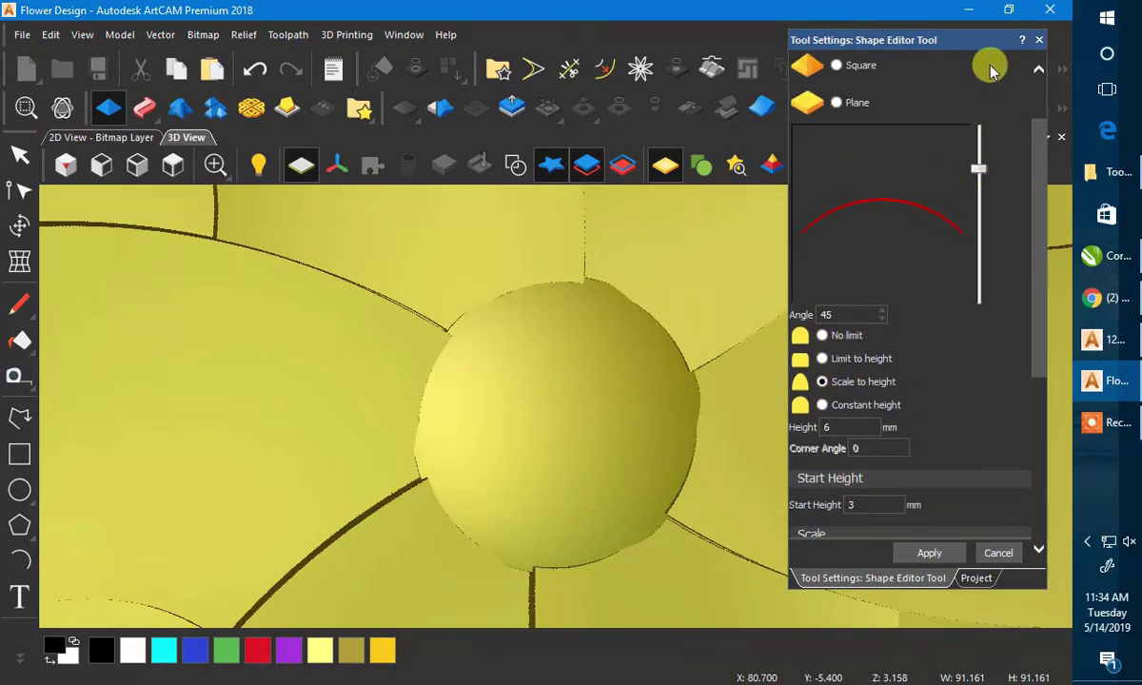
left_click_drag(979, 143, 986, 38)
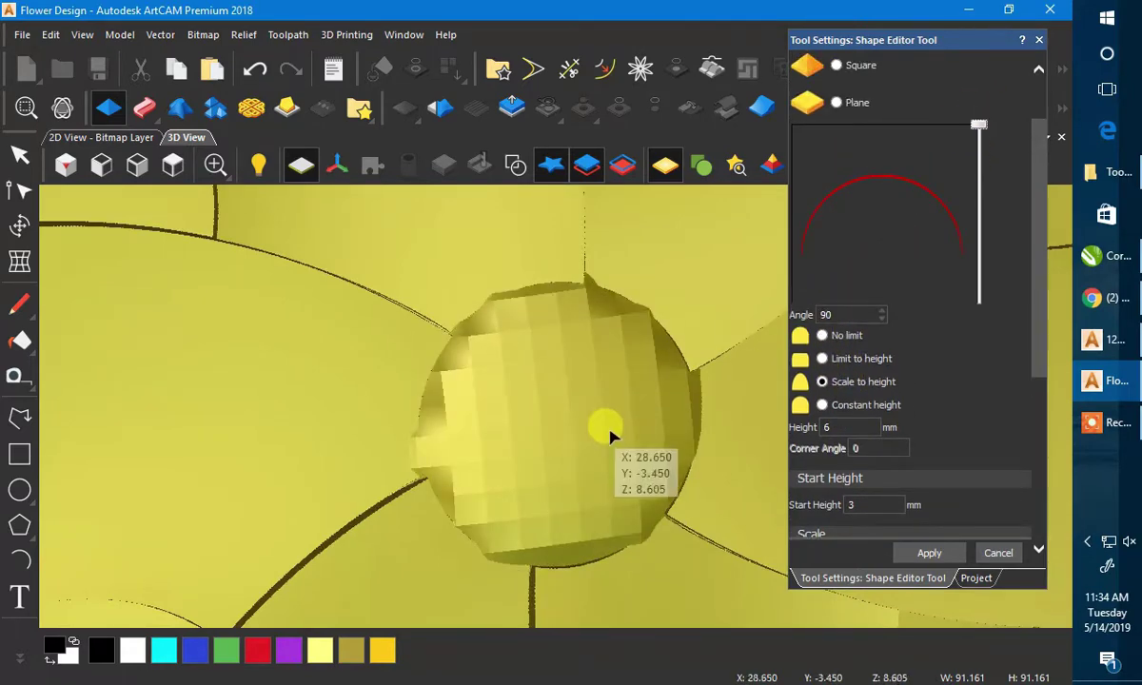
scroll(609, 436, "up", 1)
left_click_drag(614, 468, 505, 443)
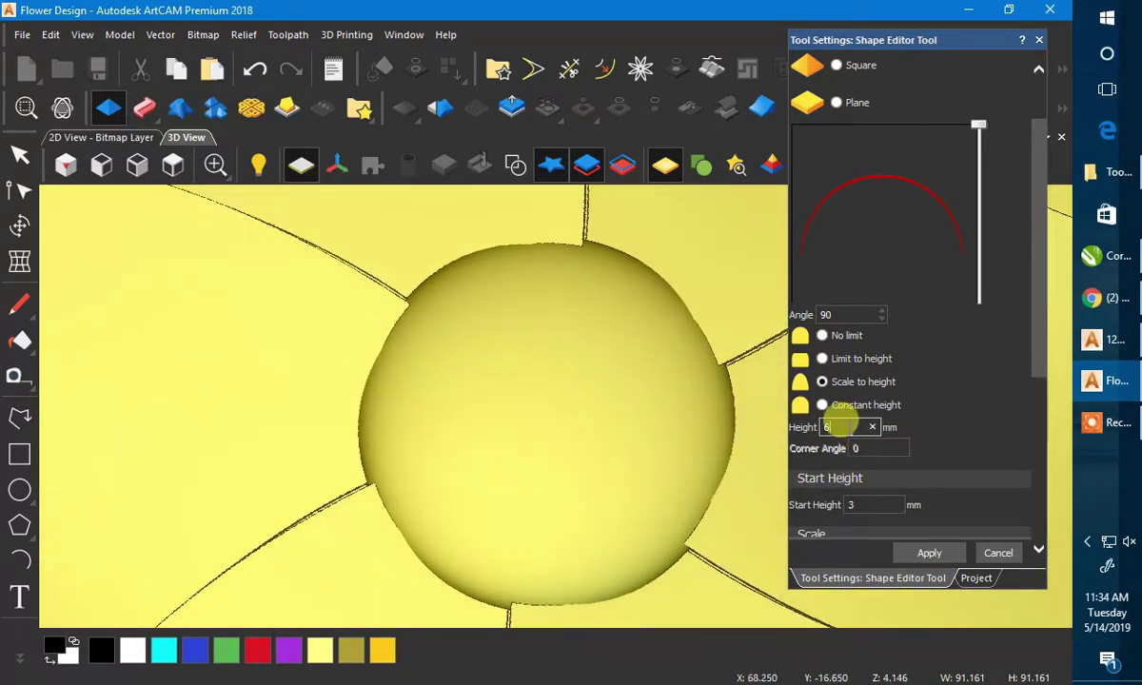
- Try a dome height of 8 mm and compare the result with the flower photo in CorelDRAW
scroll(571, 386, "down", 1)
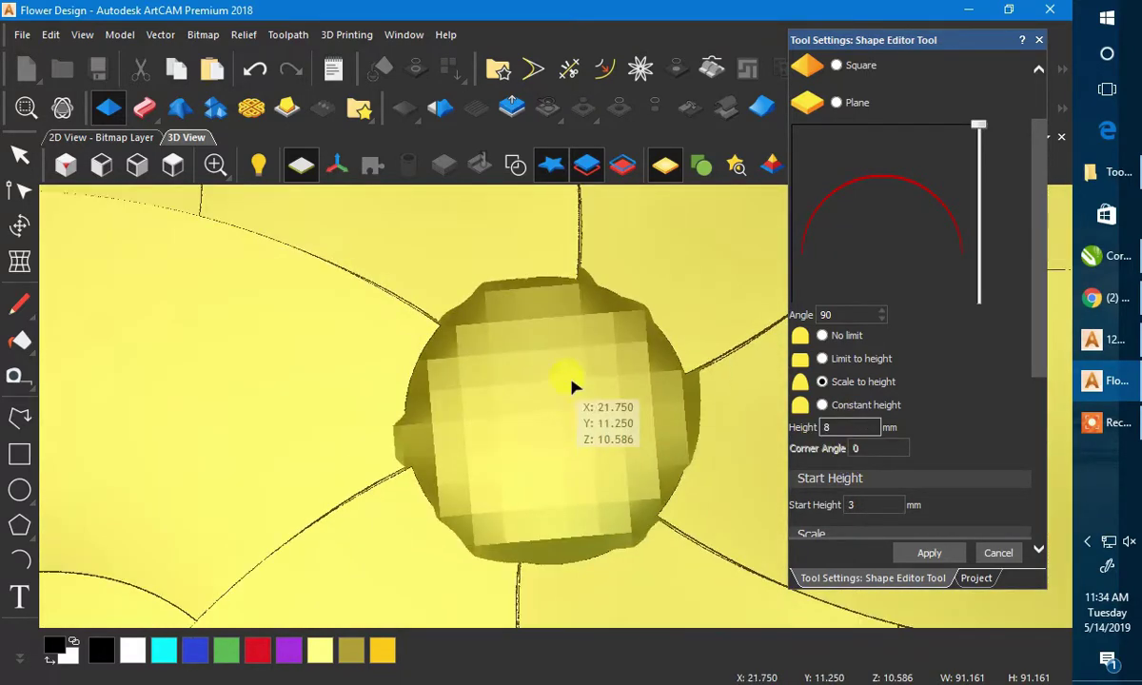
left_click_drag(571, 386, 643, 286)
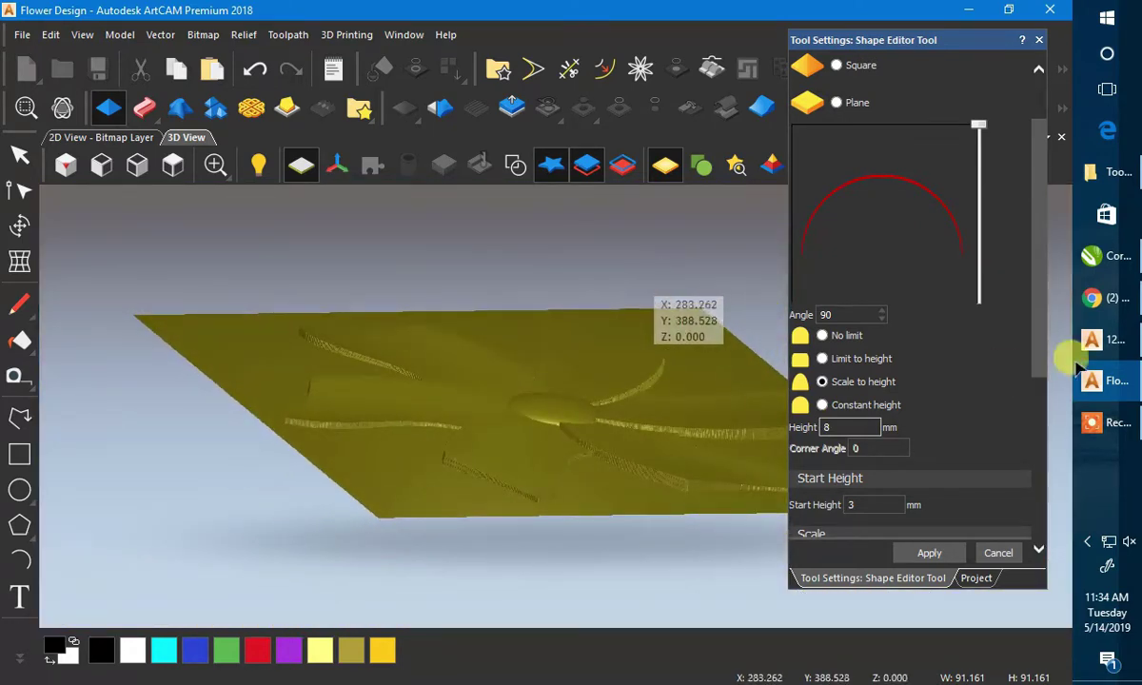
left_click(1113, 256)
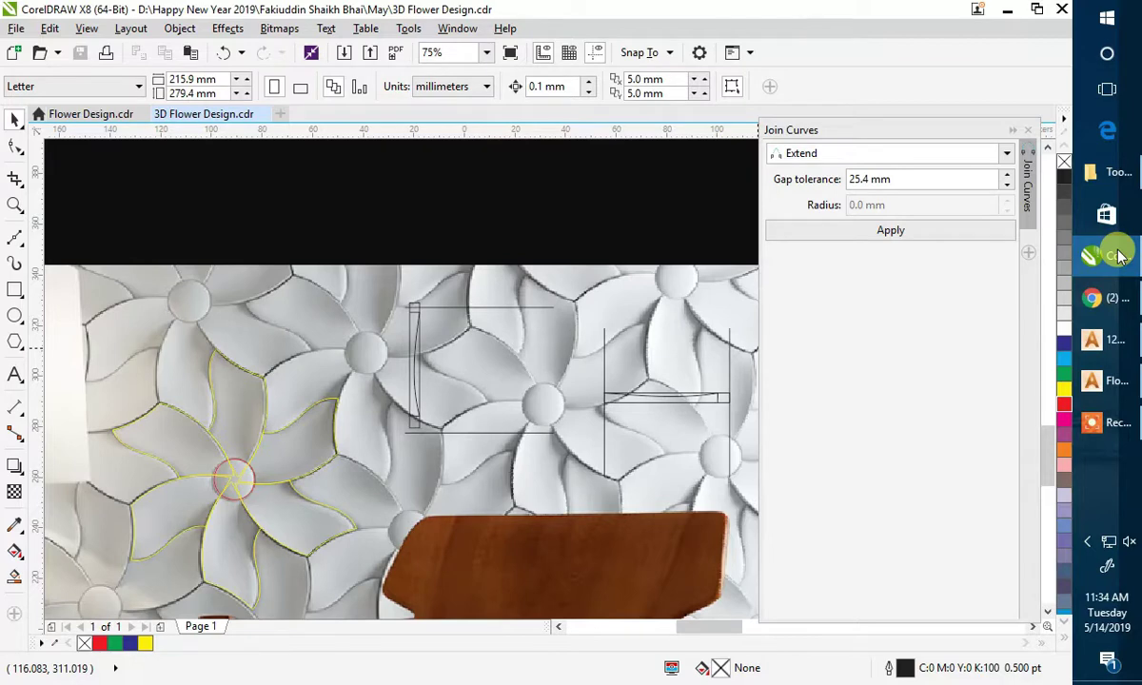
left_click(1119, 256)
scroll(553, 398, "up", 1)
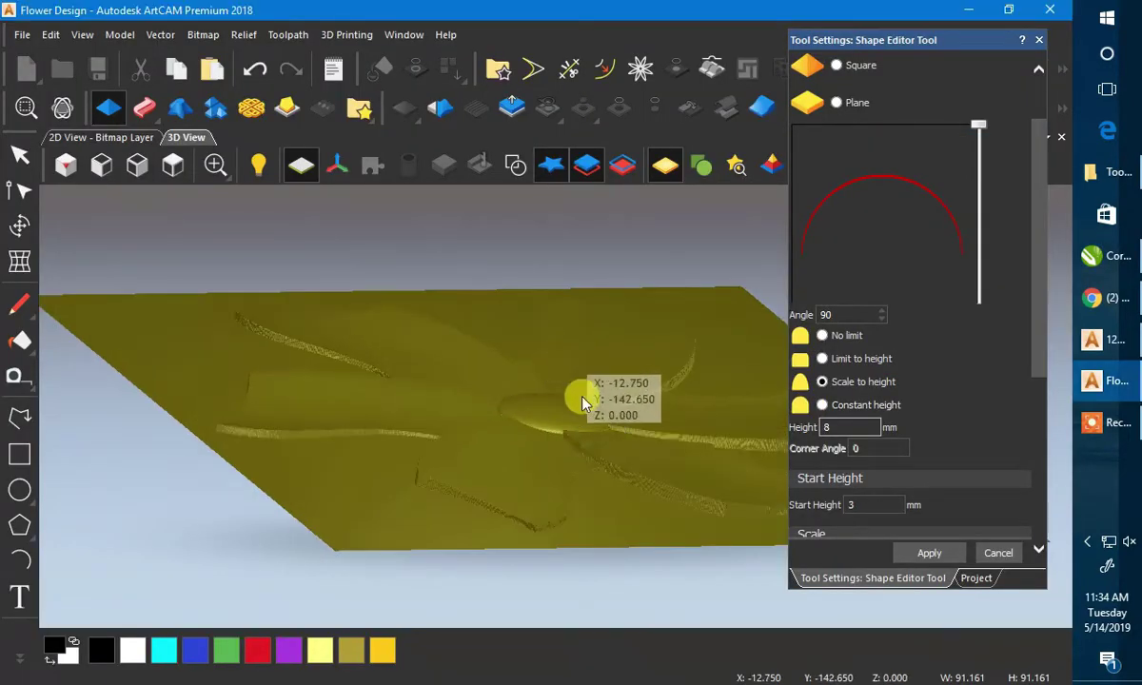
mouse_move(583, 400)
left_mouse_down()
mouse_move(496, 562)
mouse_move(219, 345)
mouse_move(199, 466)
mouse_move(592, 415)
left_mouse_up()
scroll(516, 412, "down", 2)
left_click_drag(523, 409, 656, 423)
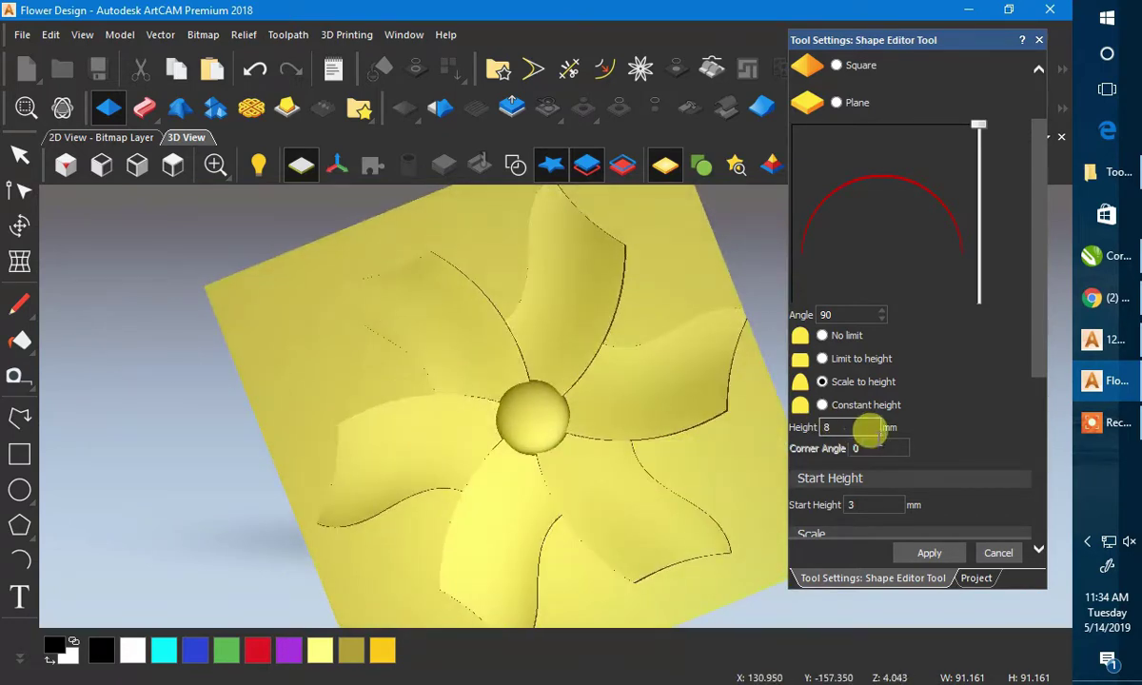
- Set the centre dome's height to 9 mm, finish shaping it, and return to the top view
scroll(657, 422, "up", 1)
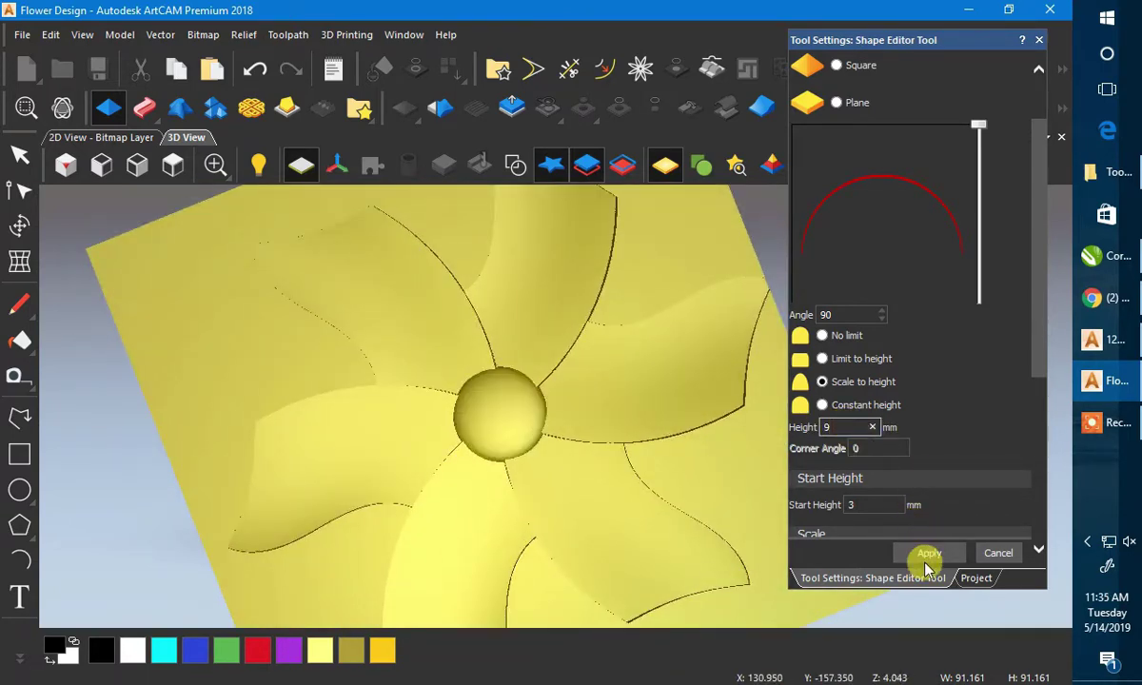
left_click(21, 158)
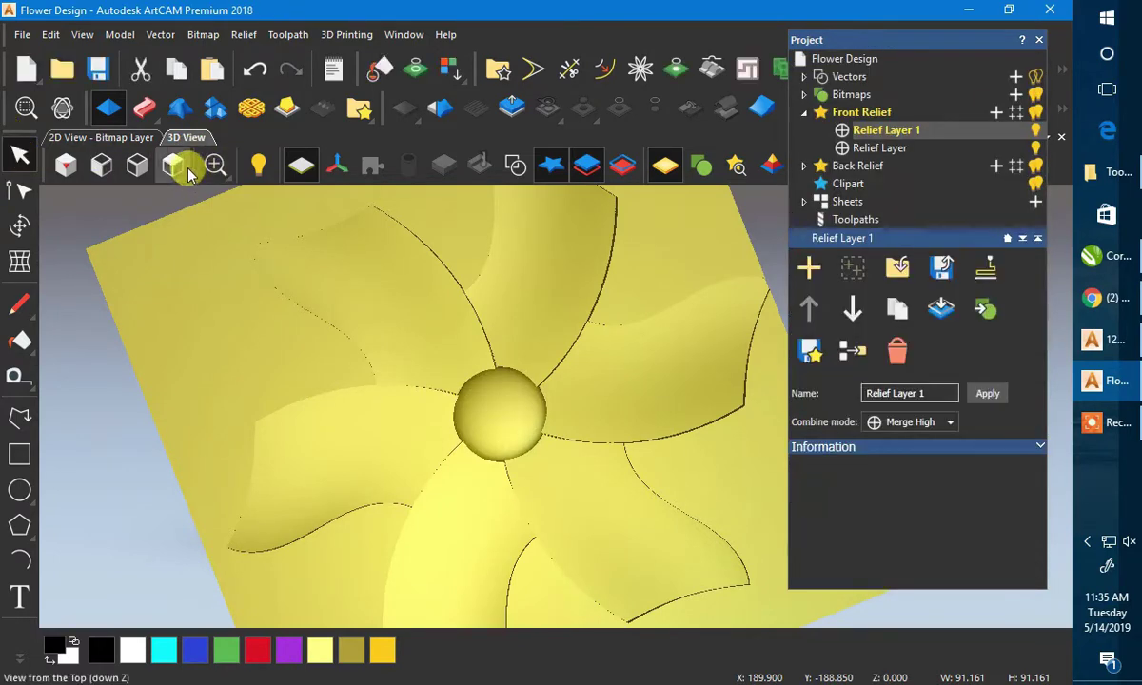
left_click(174, 166)
- Hide the flat zero plane, inspect the flower, and compare it with the photo in CorelDRAW
left_click(629, 168)
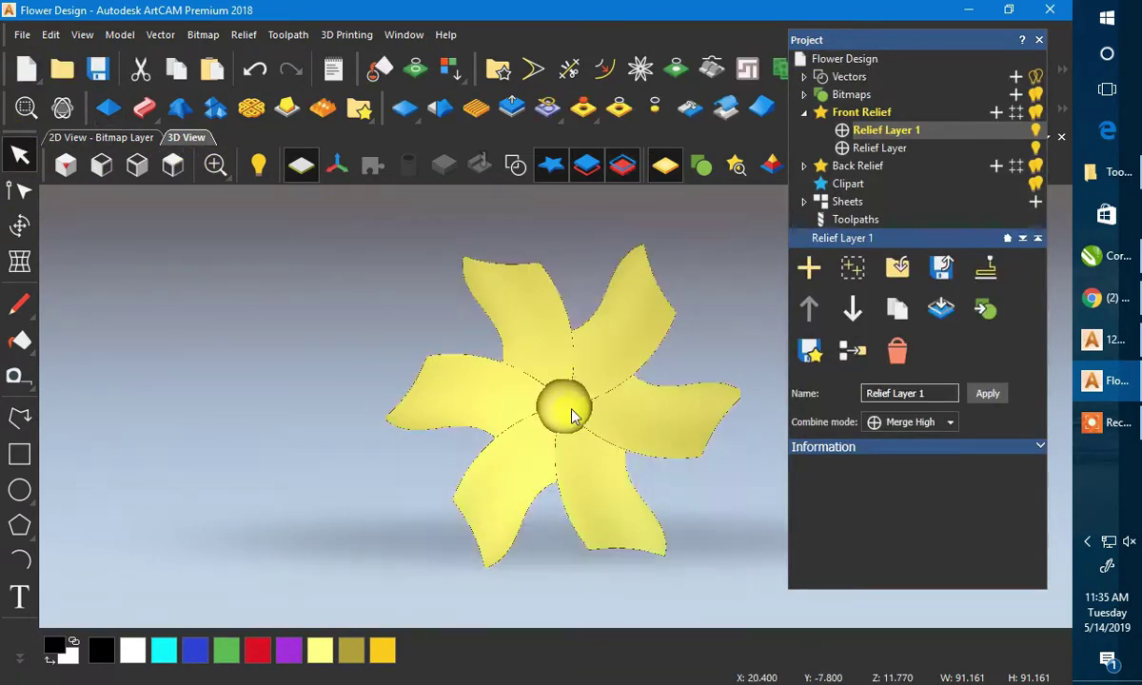
scroll(574, 406, "up", 3)
mouse_move(573, 406)
left_mouse_down()
mouse_move(640, 302)
mouse_move(612, 298)
mouse_move(602, 472)
mouse_move(726, 400)
mouse_move(714, 554)
mouse_move(477, 484)
mouse_move(507, 517)
mouse_move(571, 447)
left_mouse_up()
left_click(1121, 273)
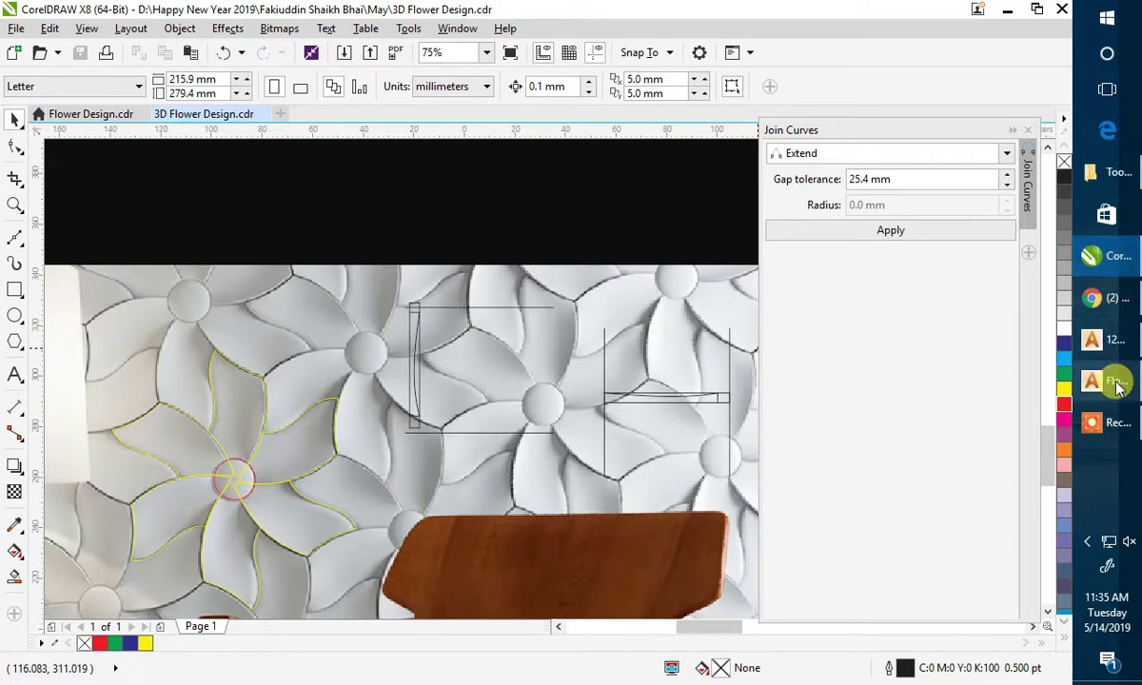
mouse_move(1119, 381)
left_click(980, 409)
scroll(538, 371, "down", 5)
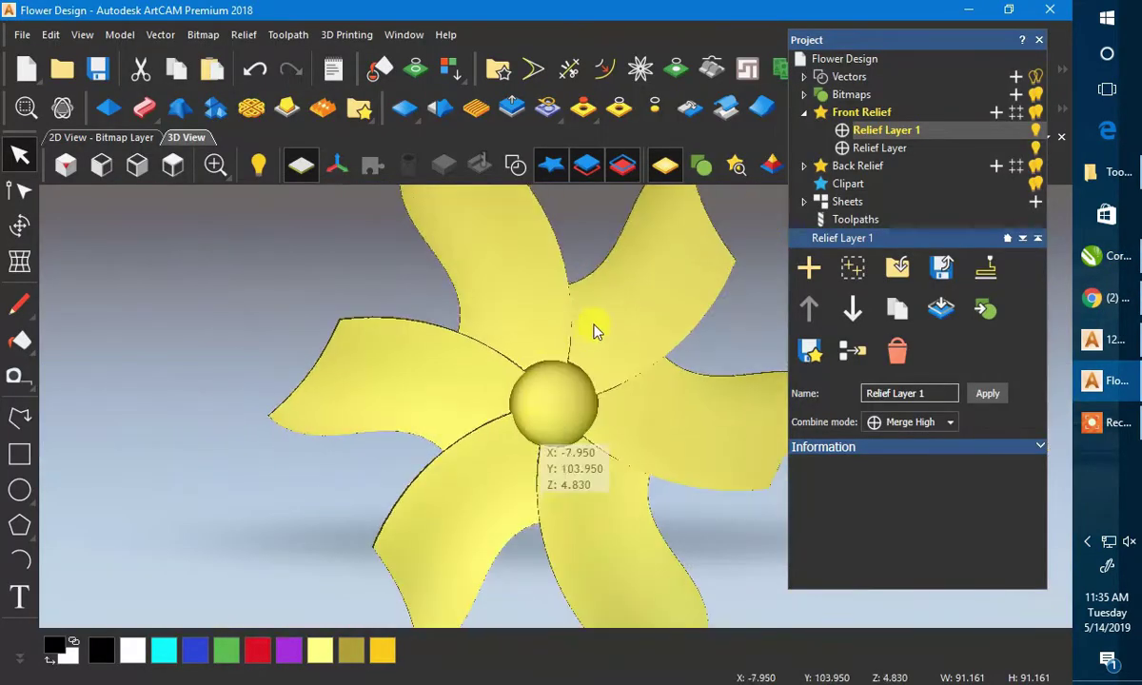
left_click_drag(594, 327, 171, 209)
- Save the model from the top view and turn the zero plane and vectors back on
left_click(172, 164)
left_click(98, 68)
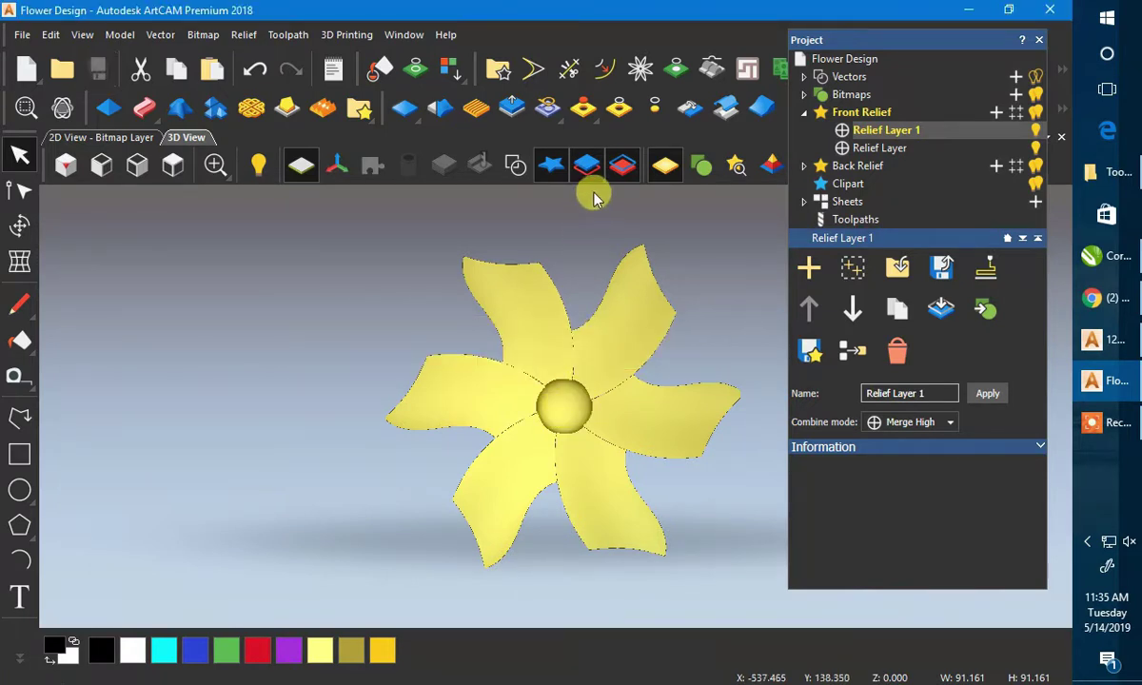
left_click(626, 167)
key("v")
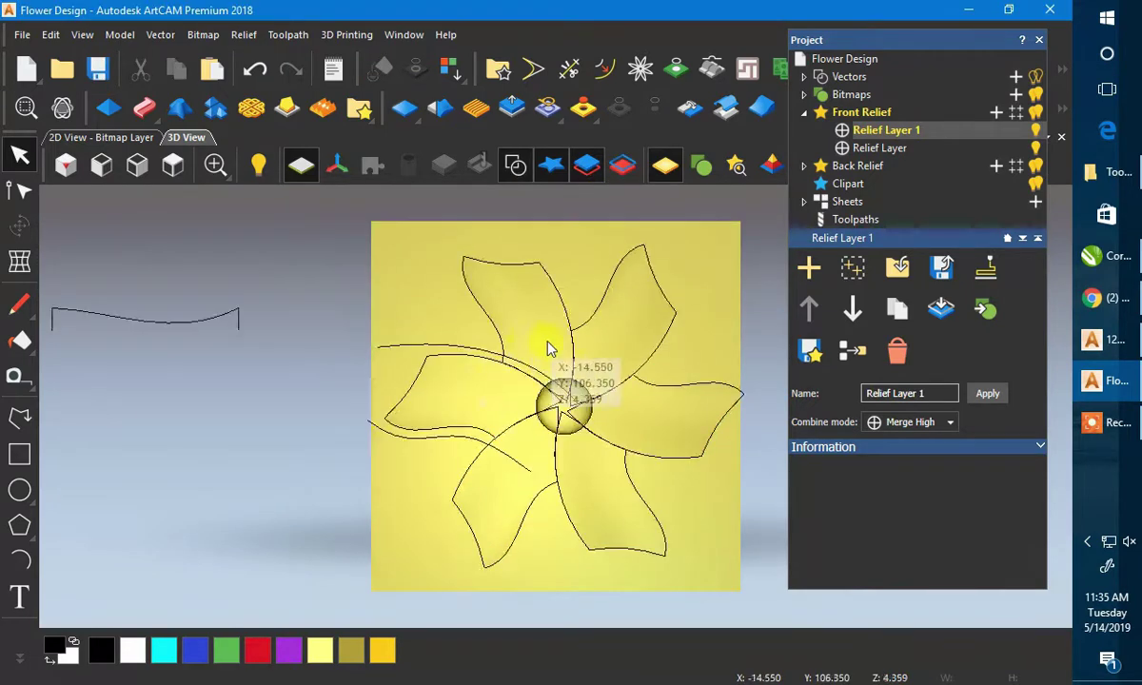
scroll(556, 402, "down", 1)
scroll(606, 387, "up", 1)
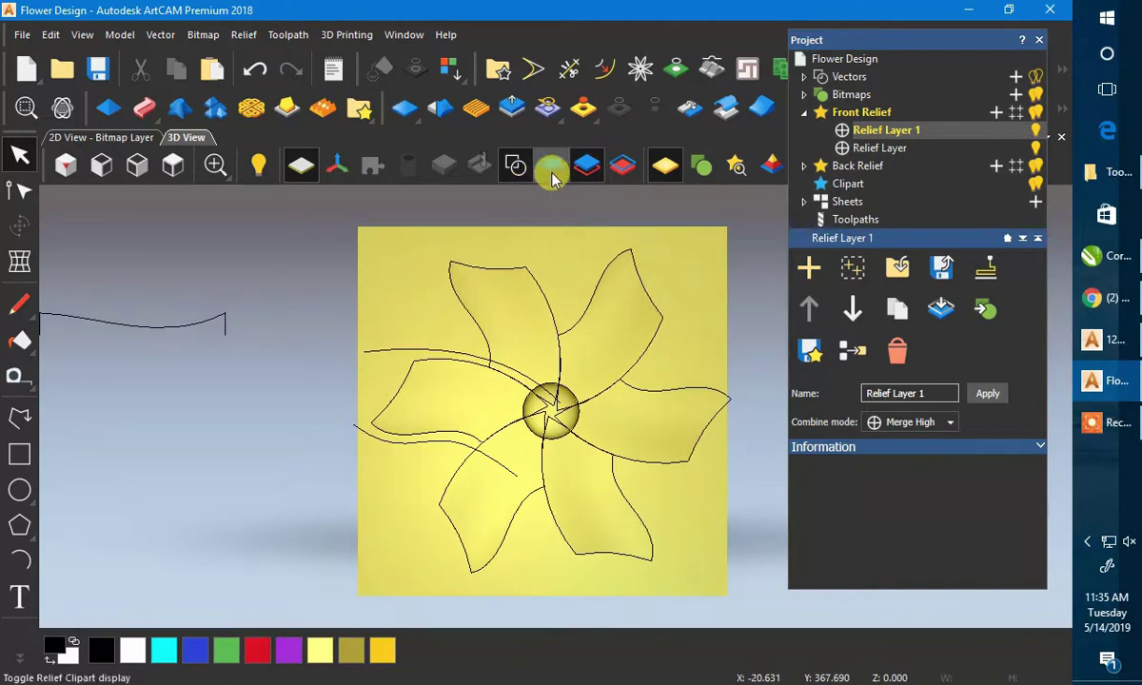
- Try a dark olive material colour for the relief, RGB 113, 103, 20
left_click(121, 35)
left_click(160, 263)
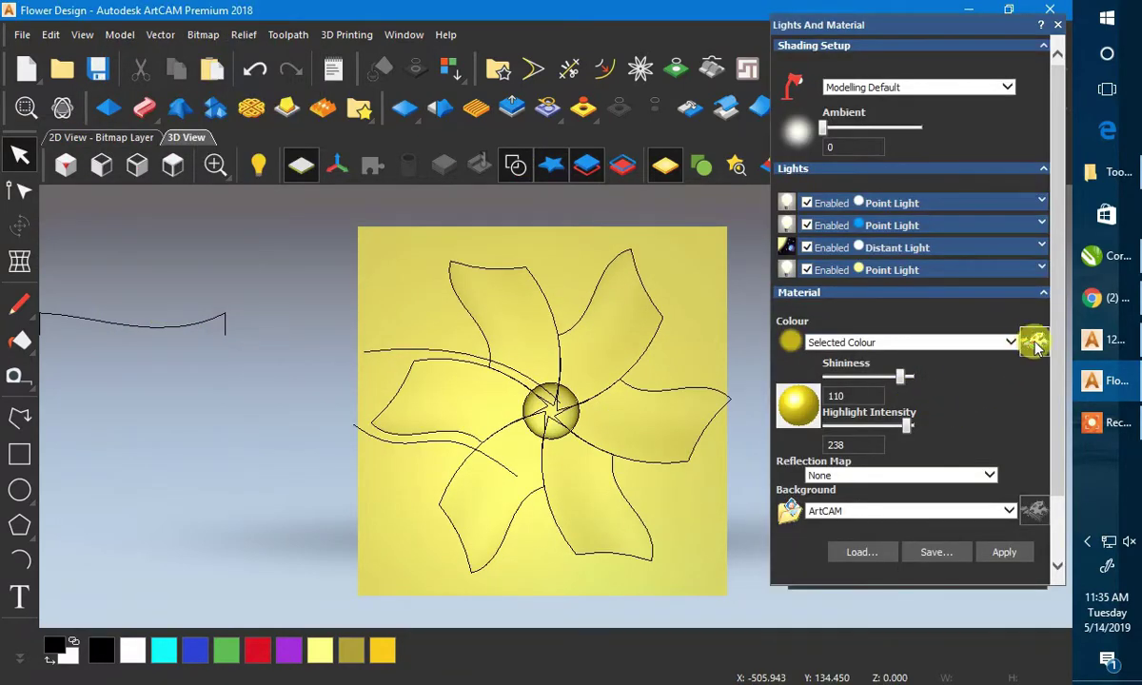
left_click(1032, 343)
left_click_drag(895, 226, 895, 226)
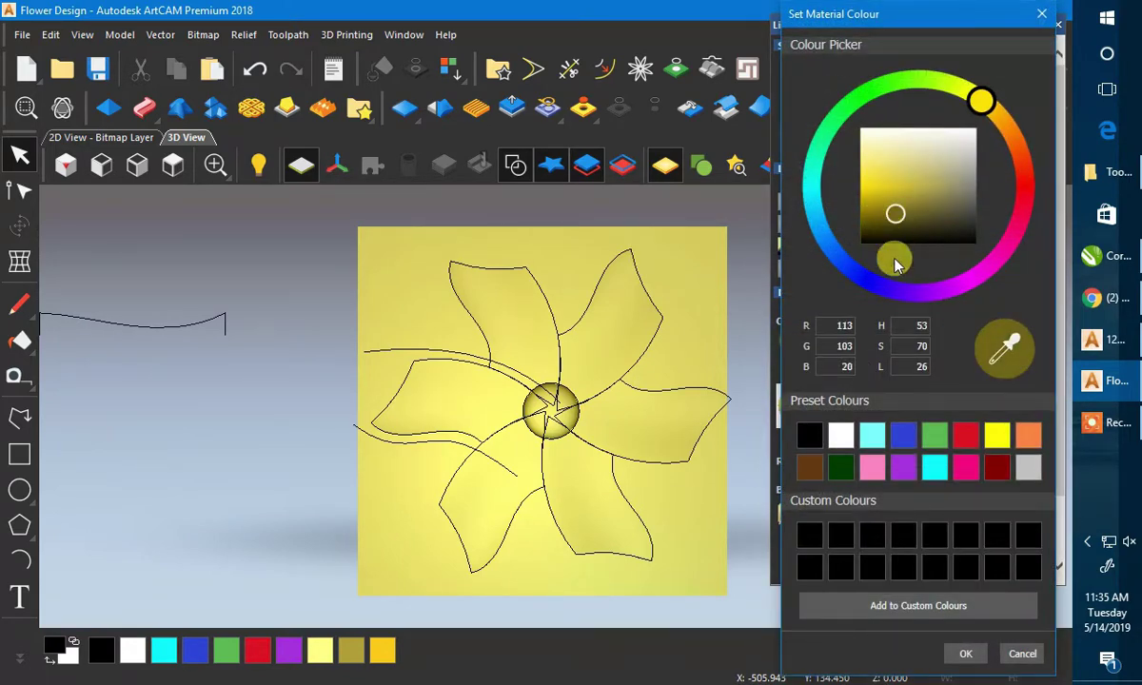
left_click(959, 652)
left_click(1007, 553)
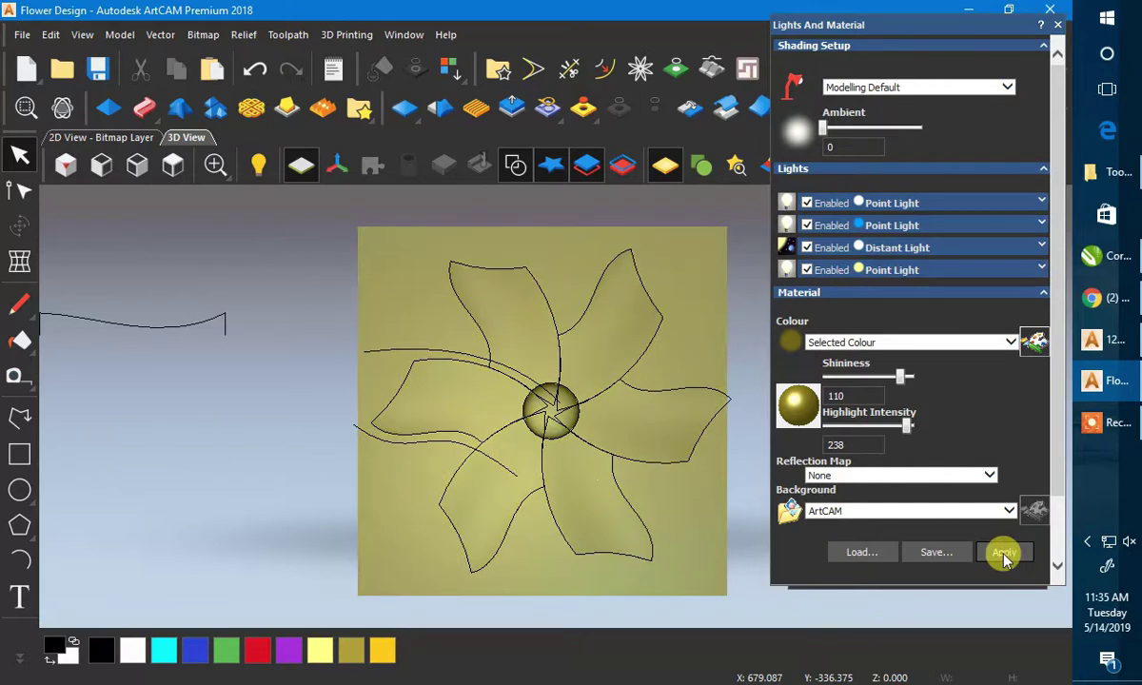
- Change the relief's material colour to bright yellow, RGB 230, 208, 25
left_click(1025, 347)
mouse_move(894, 226)
left_mouse_down()
mouse_move(899, 198)
mouse_move(885, 205)
left_mouse_up()
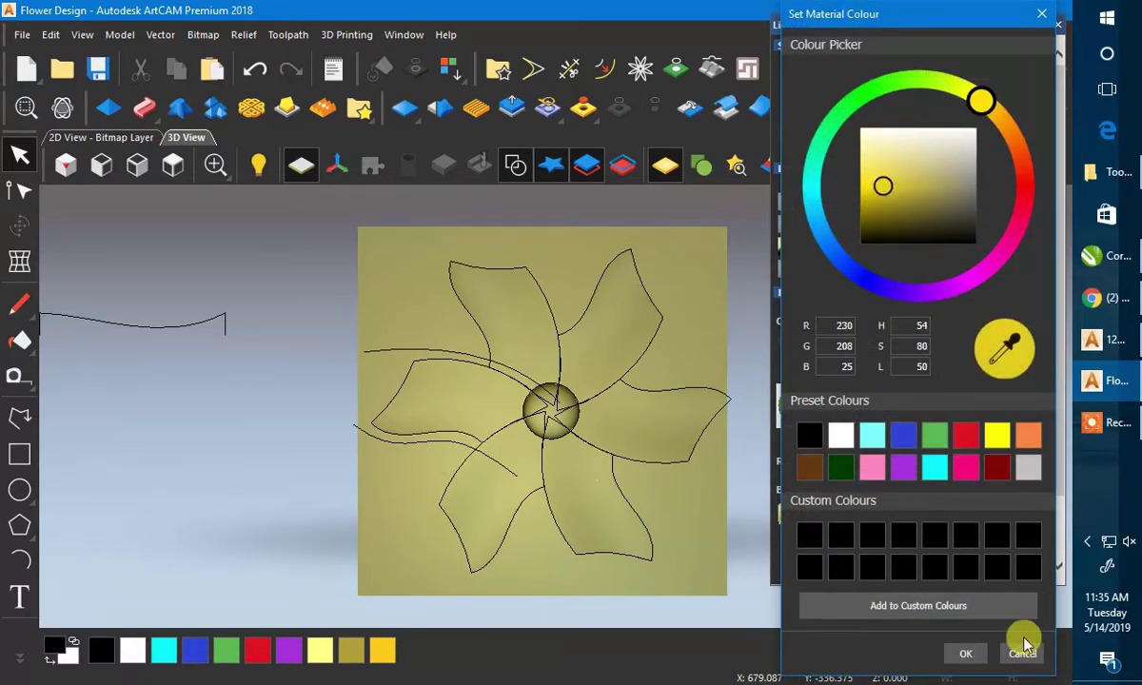
left_click(986, 655)
left_click(1003, 550)
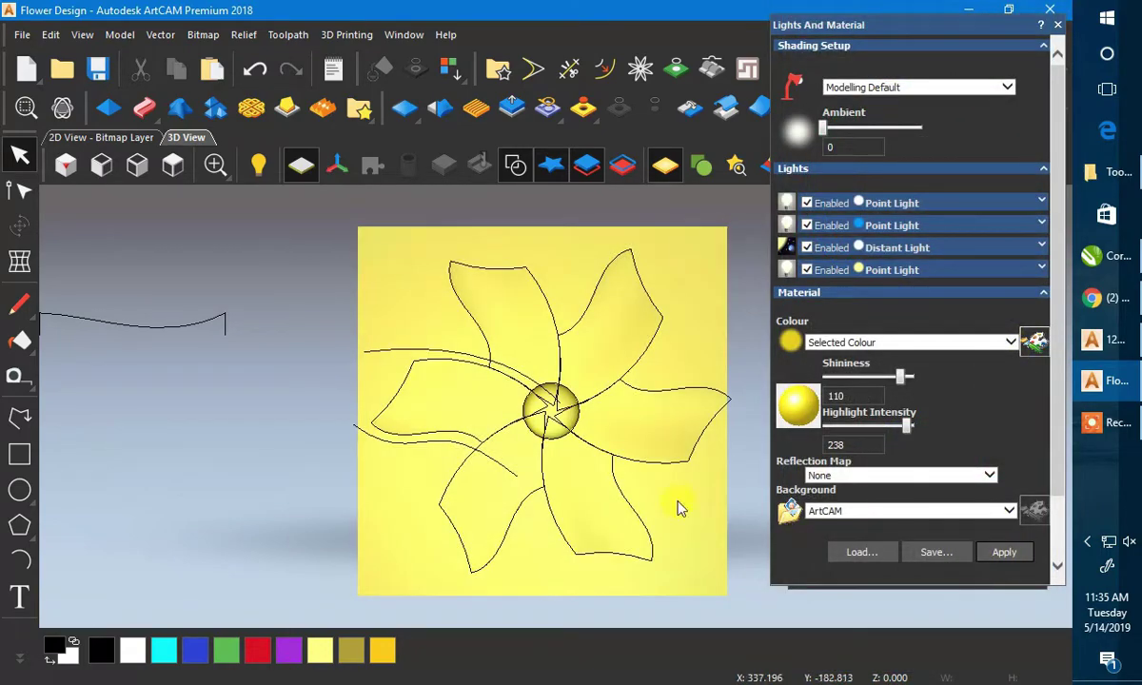
- Hide the vectors and inspect the recoloured petals and centre dome at an angle
scroll(549, 422, "up", 1)
left_click_drag(648, 267, 609, 261)
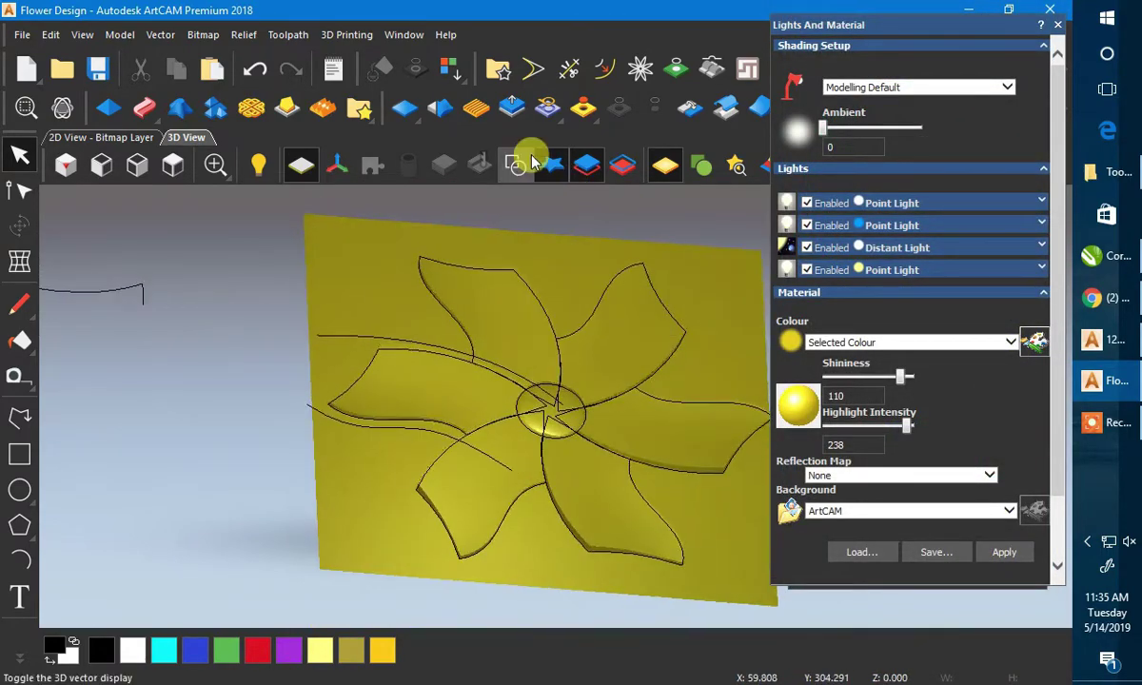
left_click(523, 164)
left_click_drag(540, 343, 391, 490)
scroll(601, 416, "up", 2)
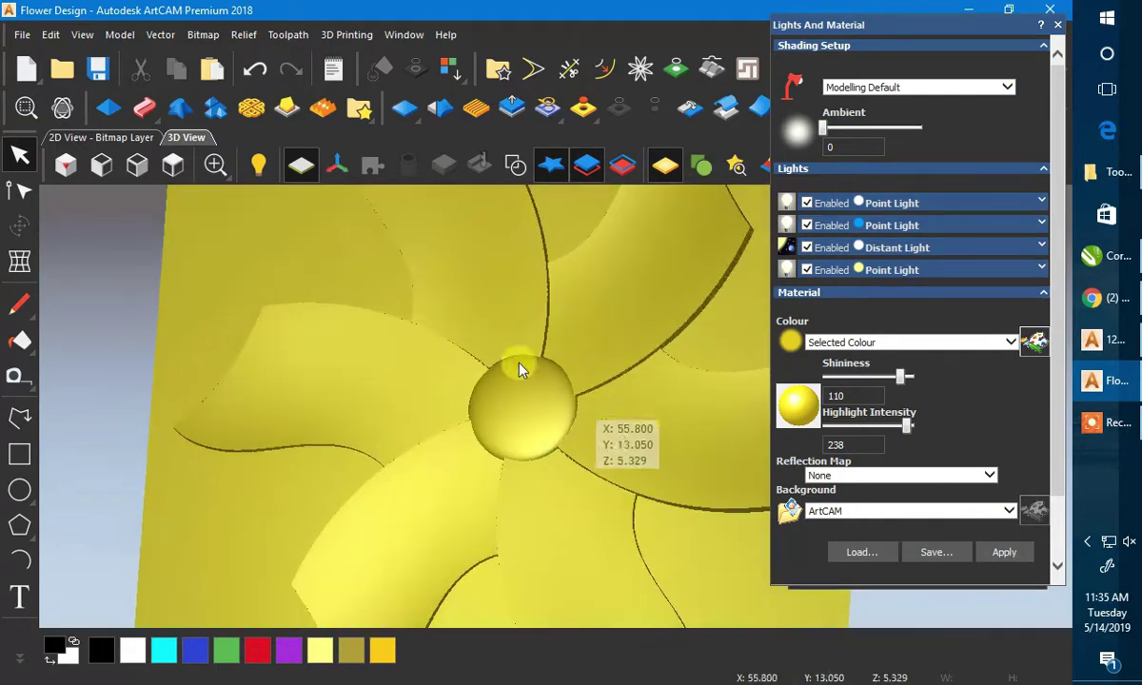
- Show the vectors again in the top view and save the model
left_click(171, 163)
left_click(515, 167)
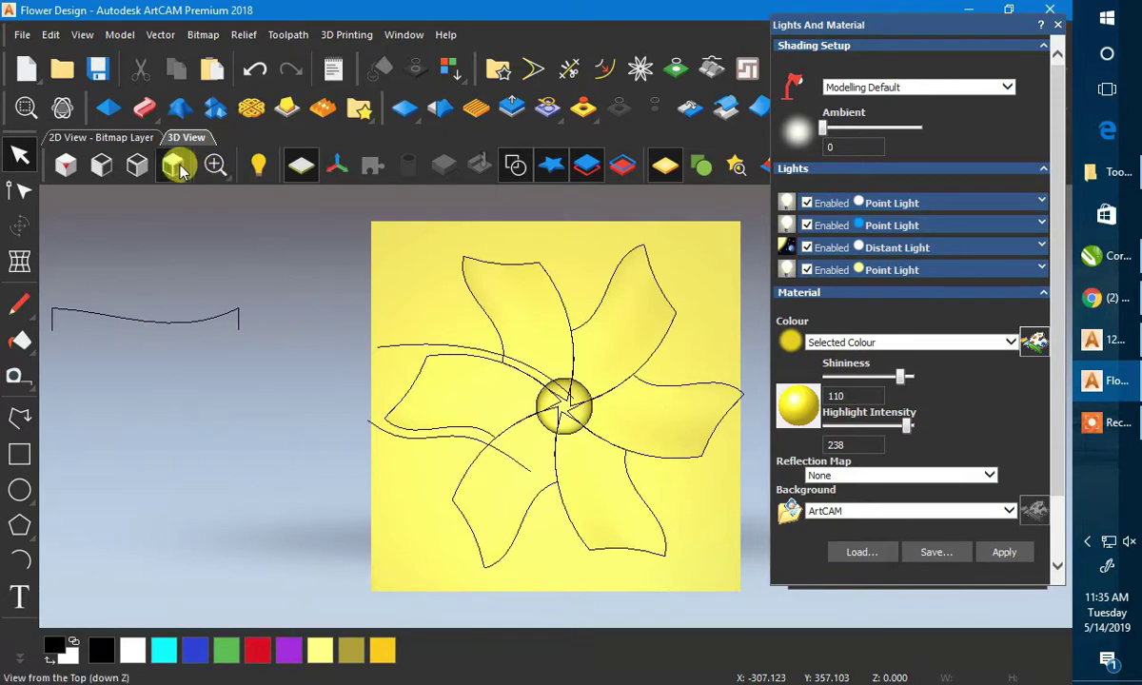
left_click(173, 165)
left_click(98, 68)
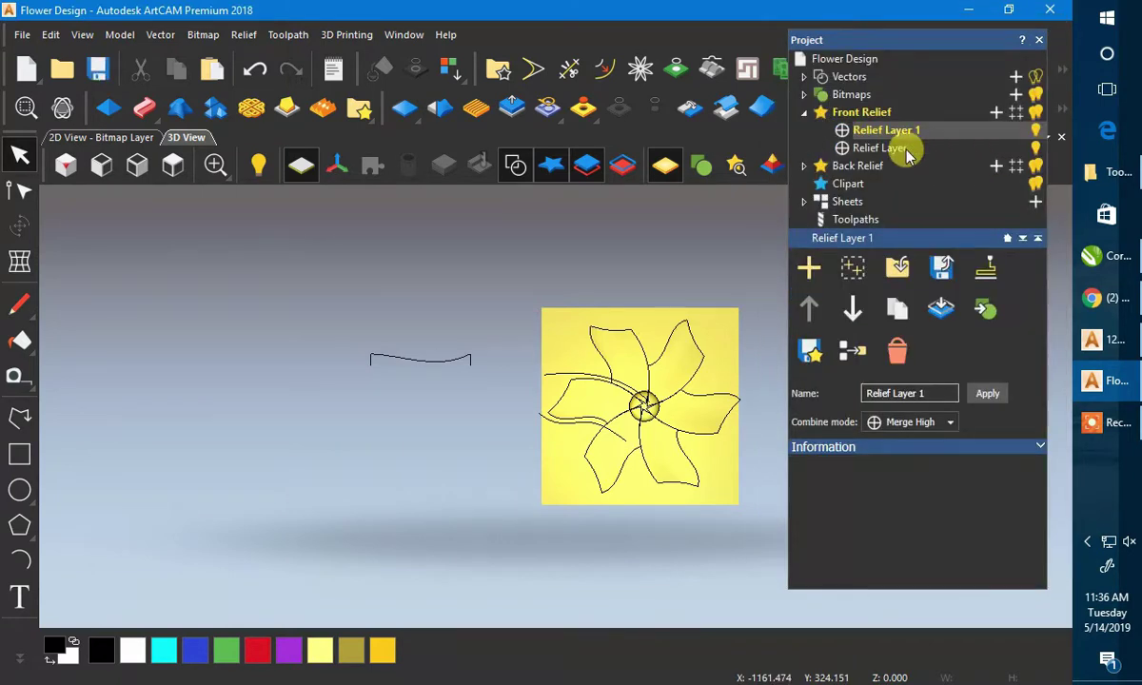
- Scale the petal relief on Relief Layer to a height of 12 mm
left_click(877, 149)
left_click(512, 107)
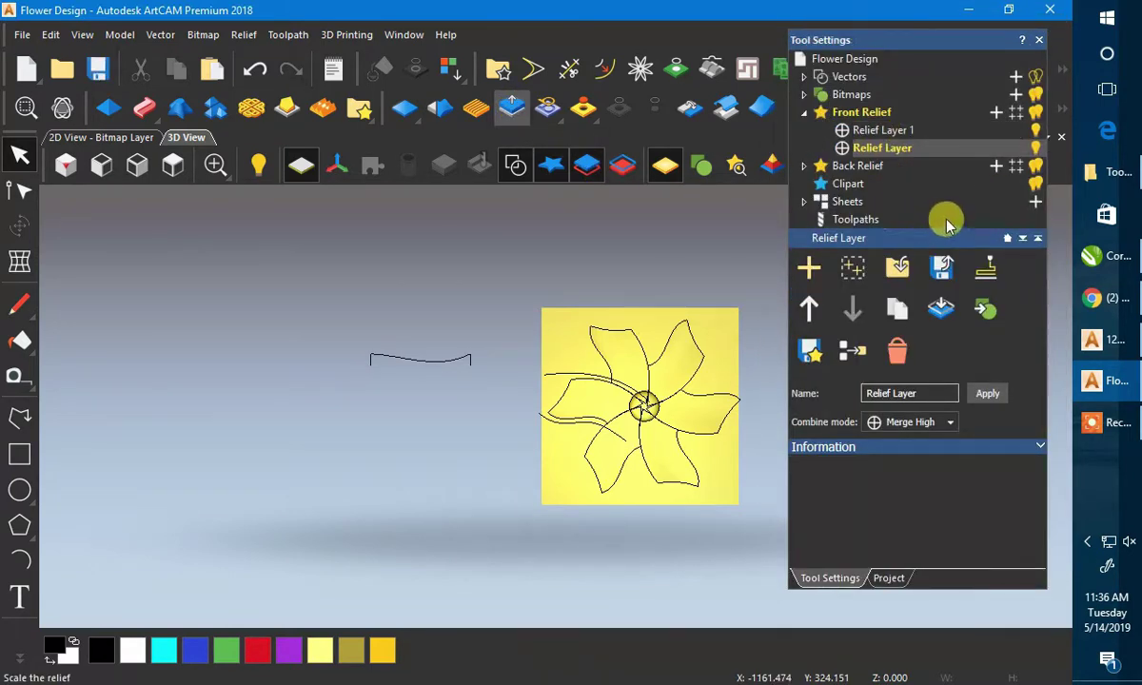
left_click_drag(909, 148, 850, 151)
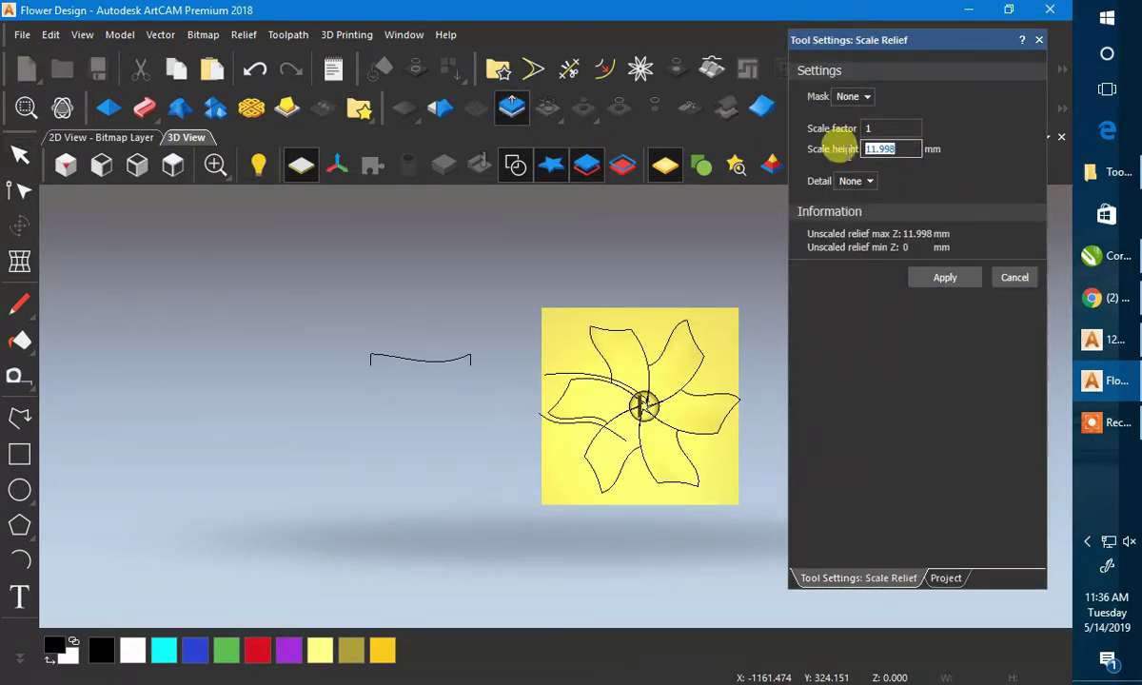
type("12")
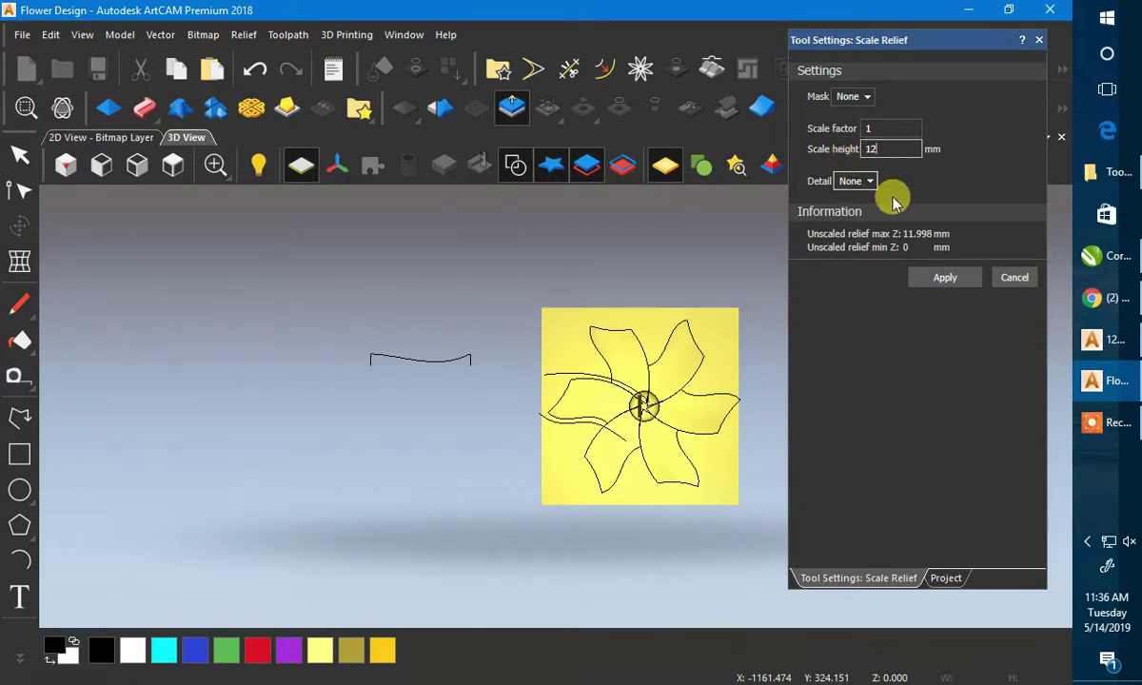
left_click(914, 280)
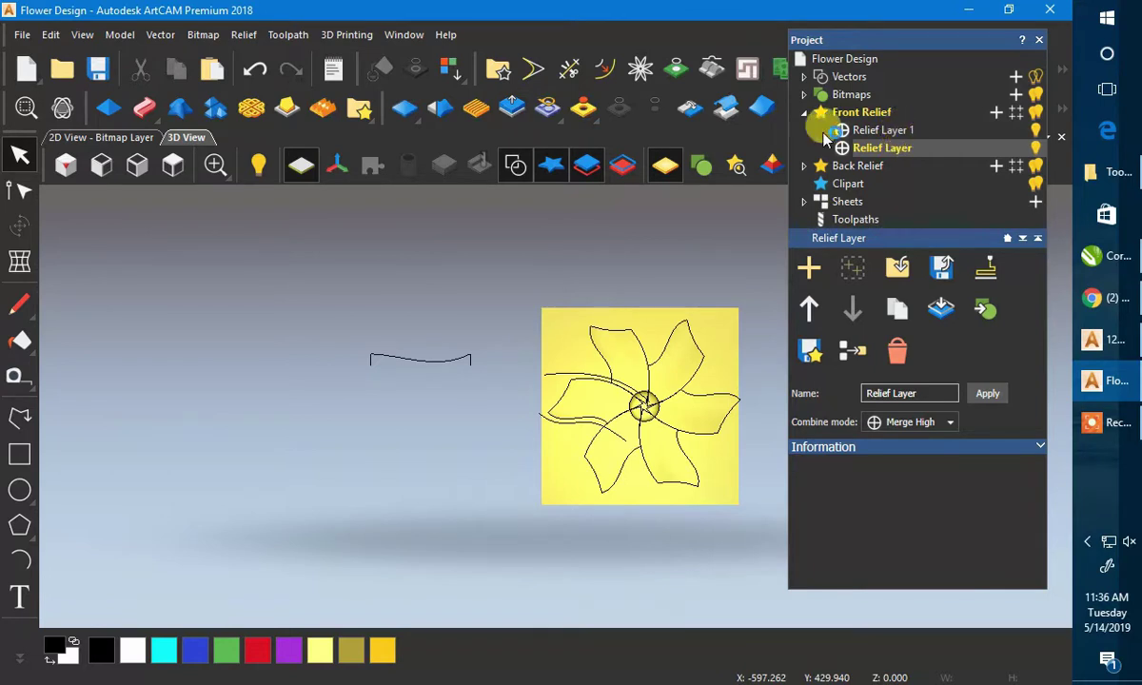
- Make Relief Layer 1 active and check the dome's height with the Scale Relief tool
left_click(838, 131)
left_click(509, 105)
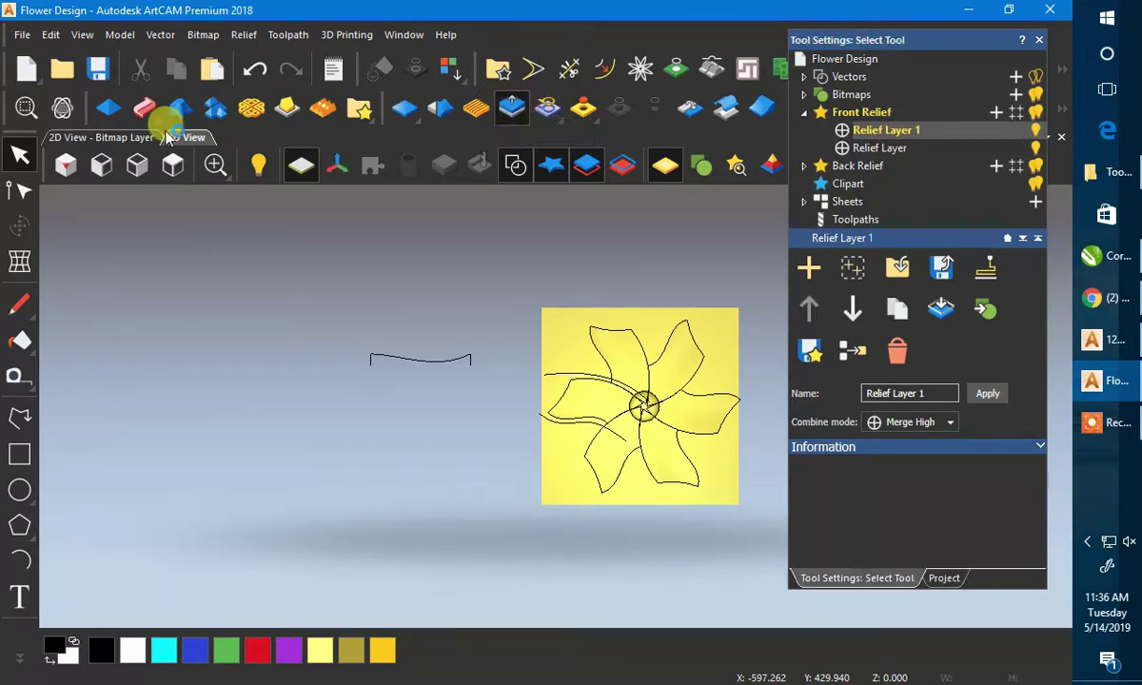
left_click(17, 152)
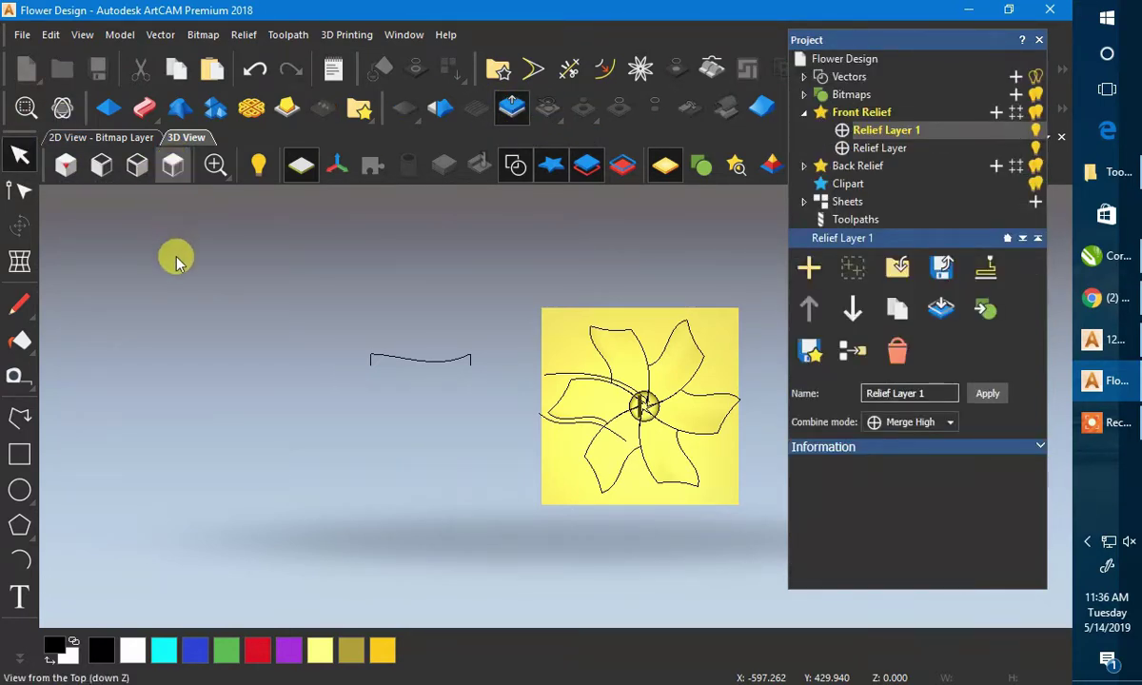
- Save the Flower Design model and look closely at the flower's centre
left_click(103, 73)
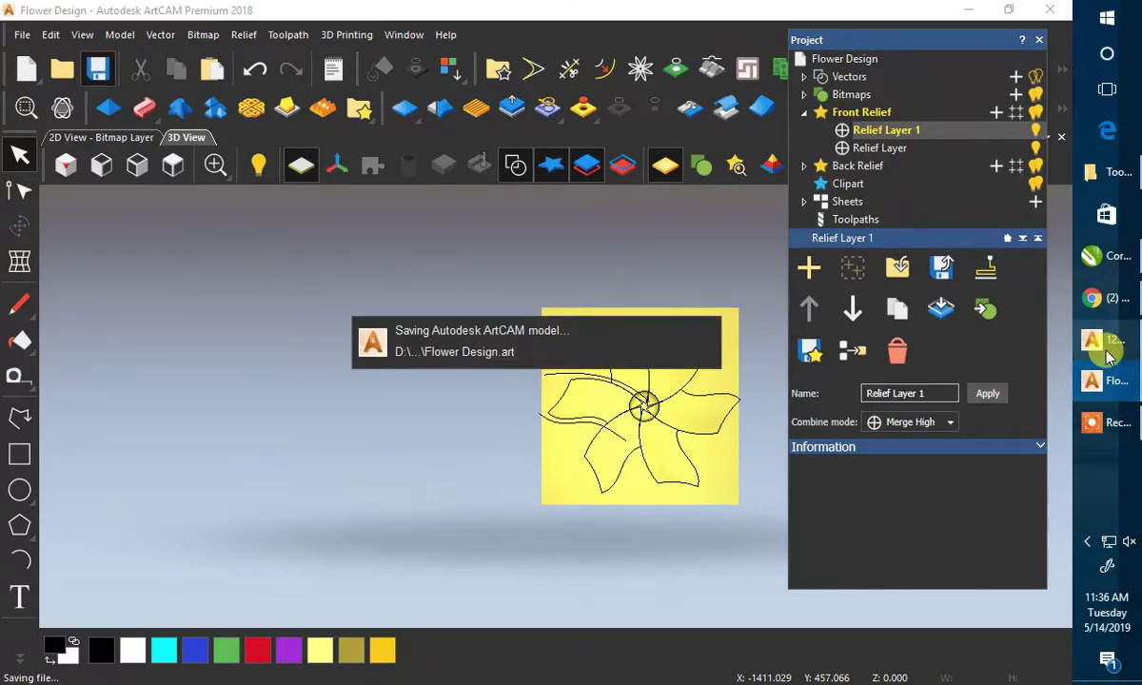
mouse_move(1095, 384)
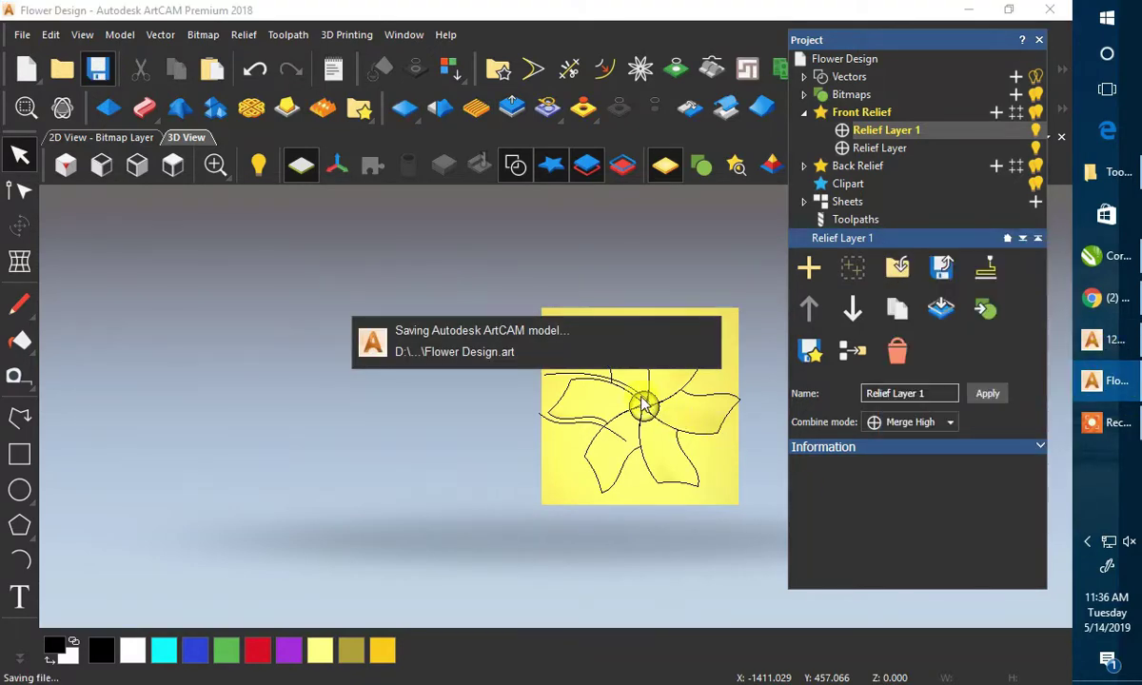
scroll(644, 408, "up", 5)
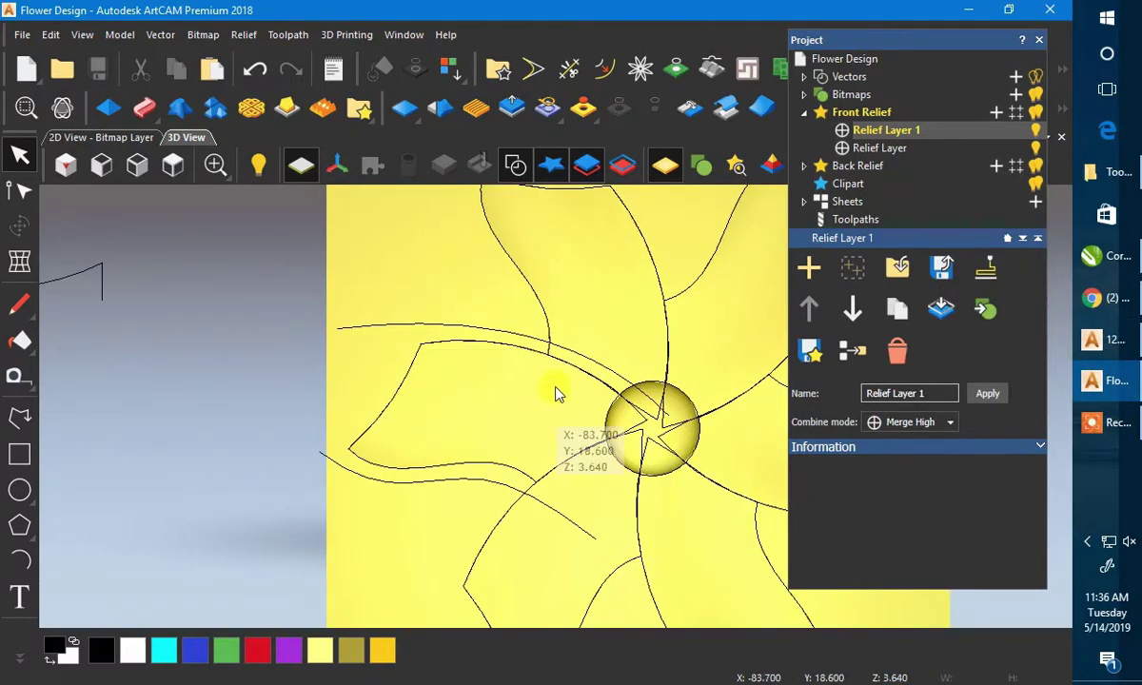
- Start a second ArtCAM Premium 2018 session from the desktop, viewing the reference photo in CorelDRAW while it loads
scroll(556, 390, "down", 3)
left_click(969, 9)
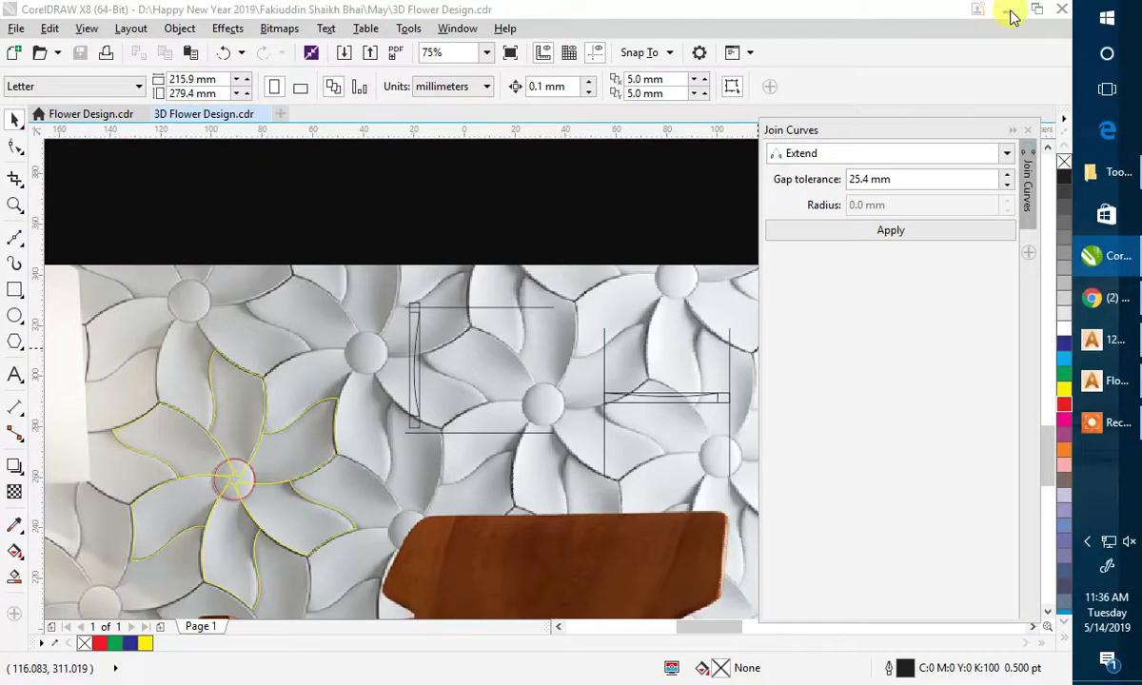
left_click(1007, 9)
right_click(683, 169)
left_click(725, 221)
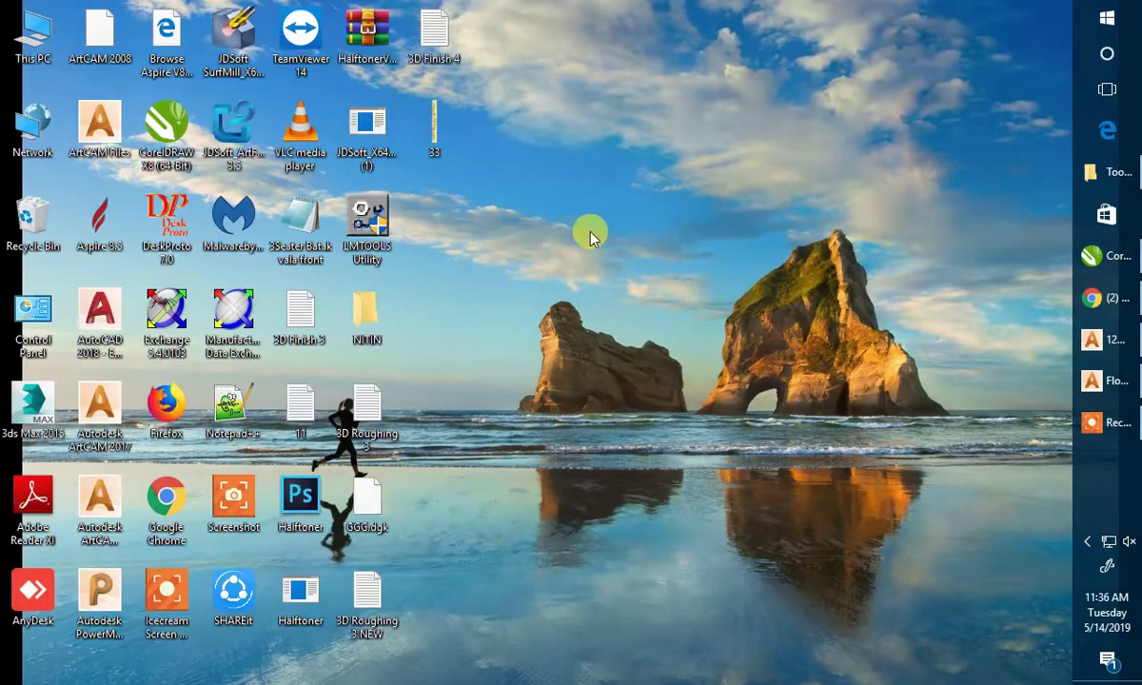
double_click(100, 504)
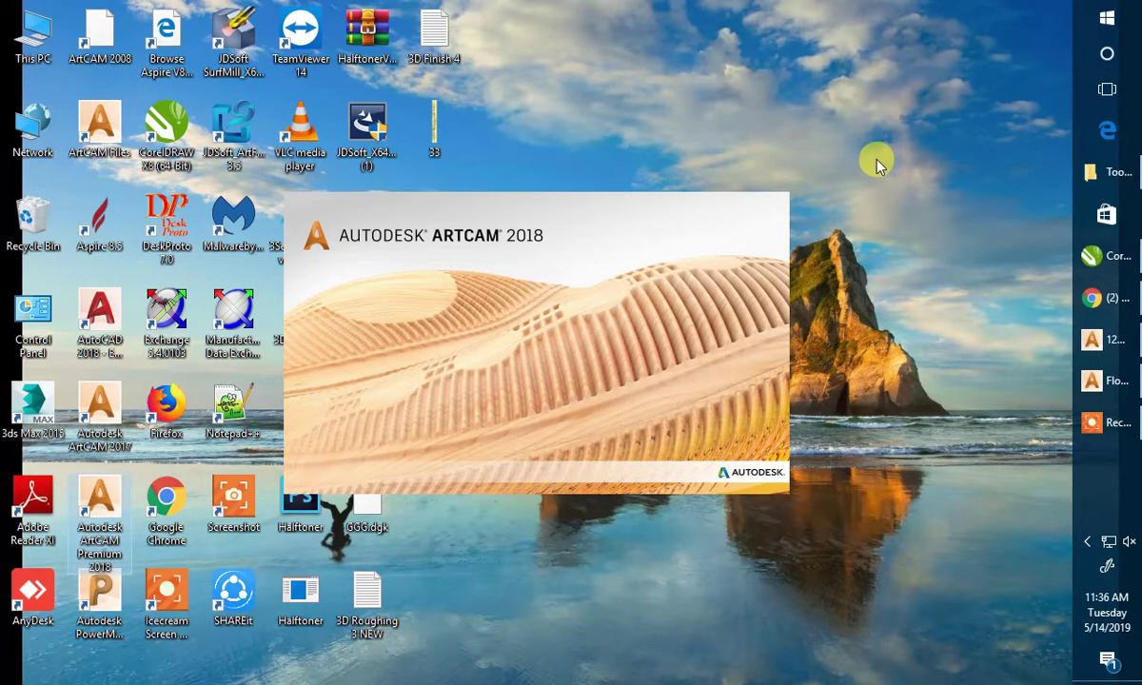
left_click(1104, 255)
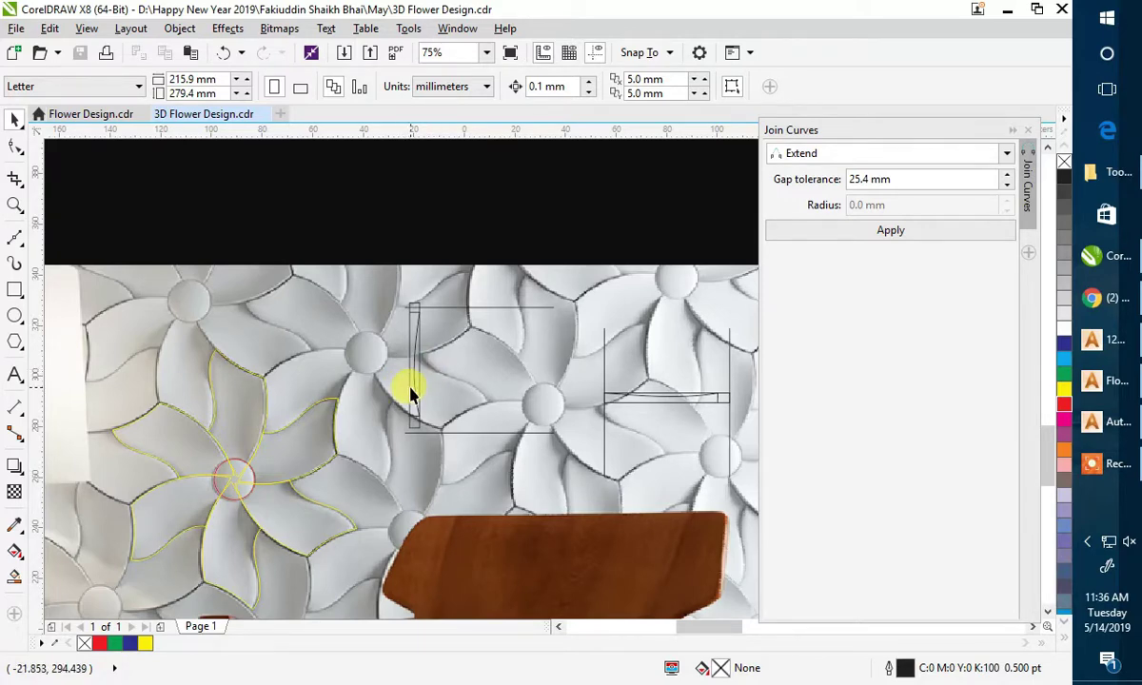
left_click(1090, 422)
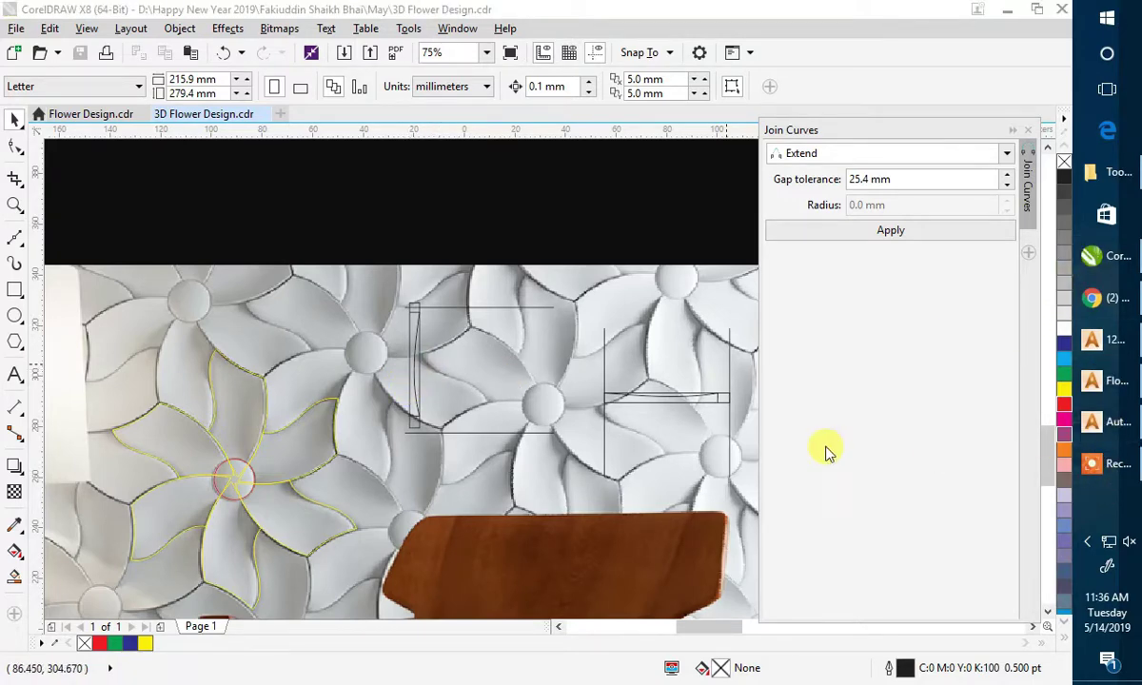
- Start a new model in inches with a width of 96 and a height of 48
left_click(416, 133)
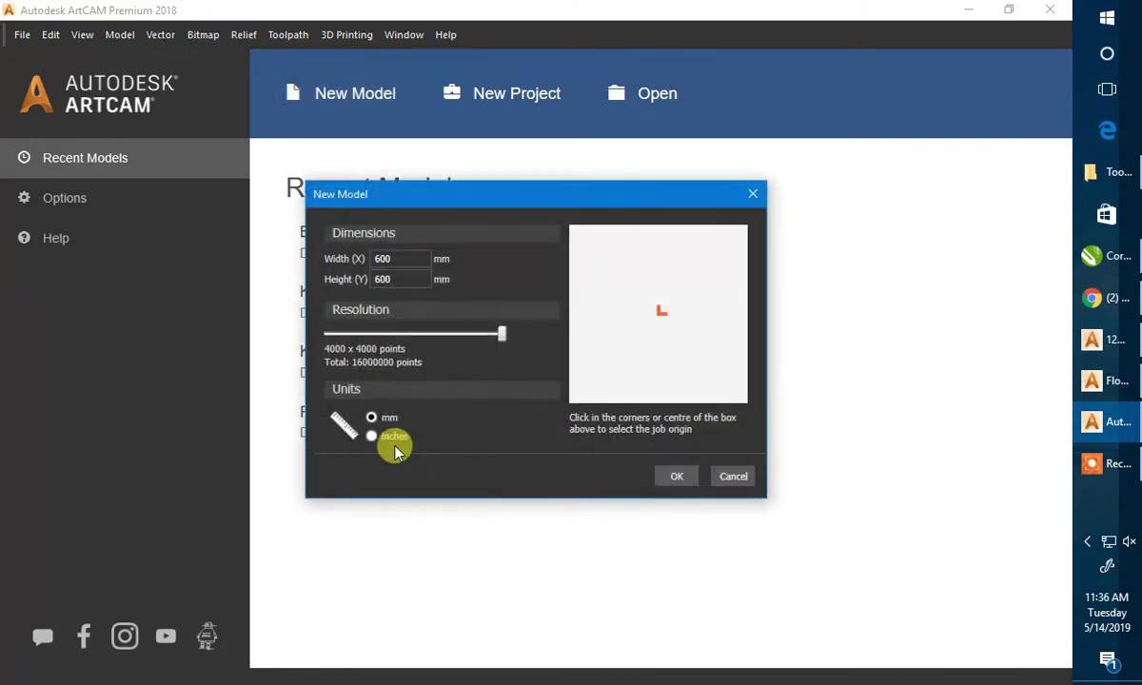
left_click(372, 436)
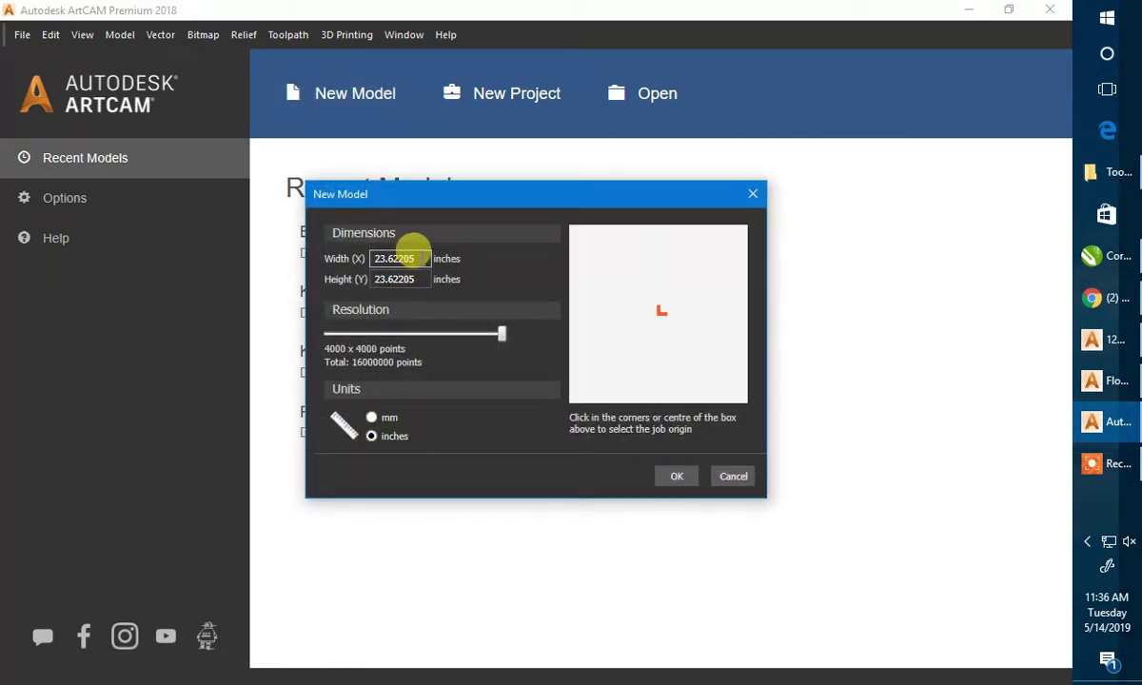
left_click_drag(419, 258, 297, 255)
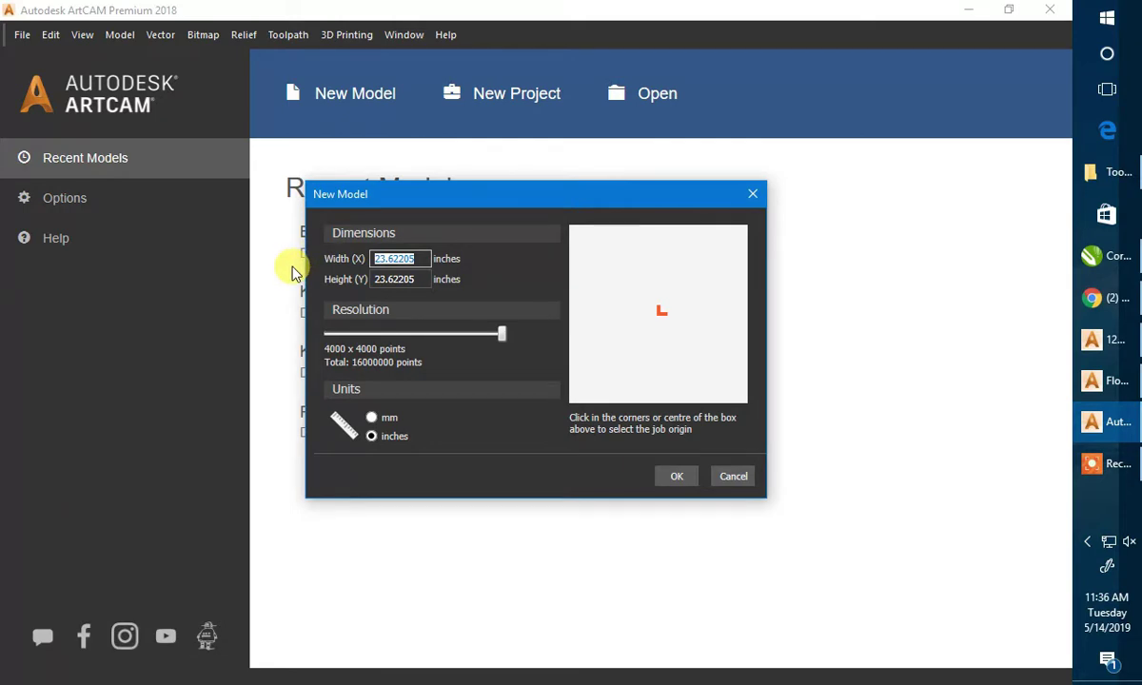
type("96")
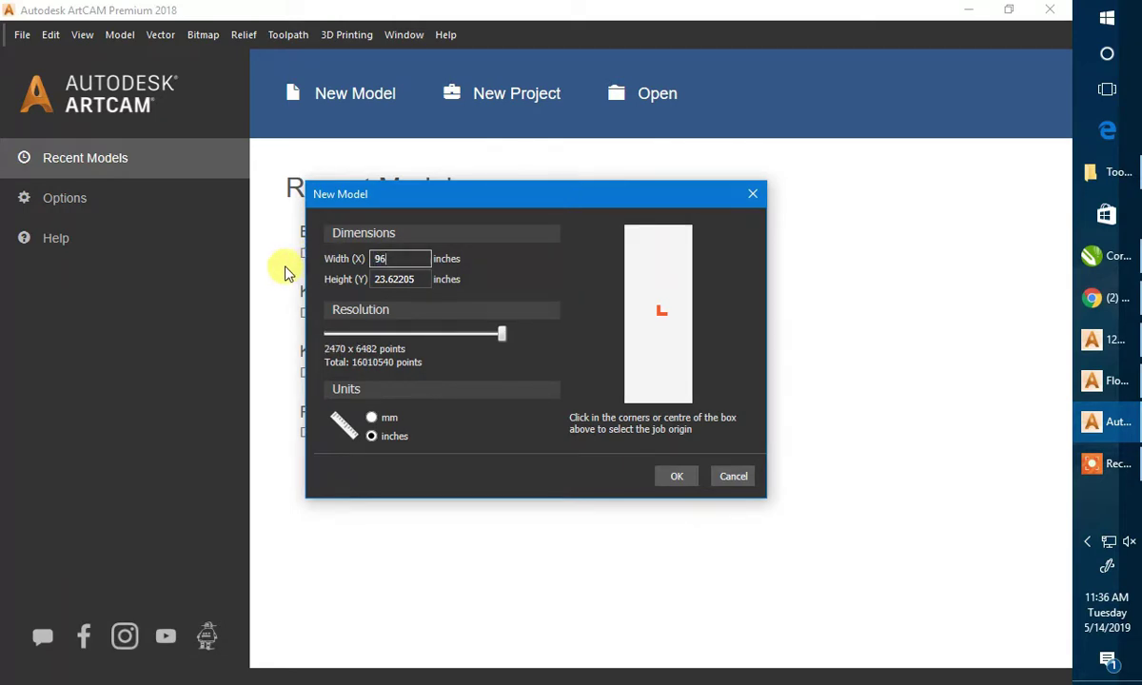
key("Tab")
type("4")
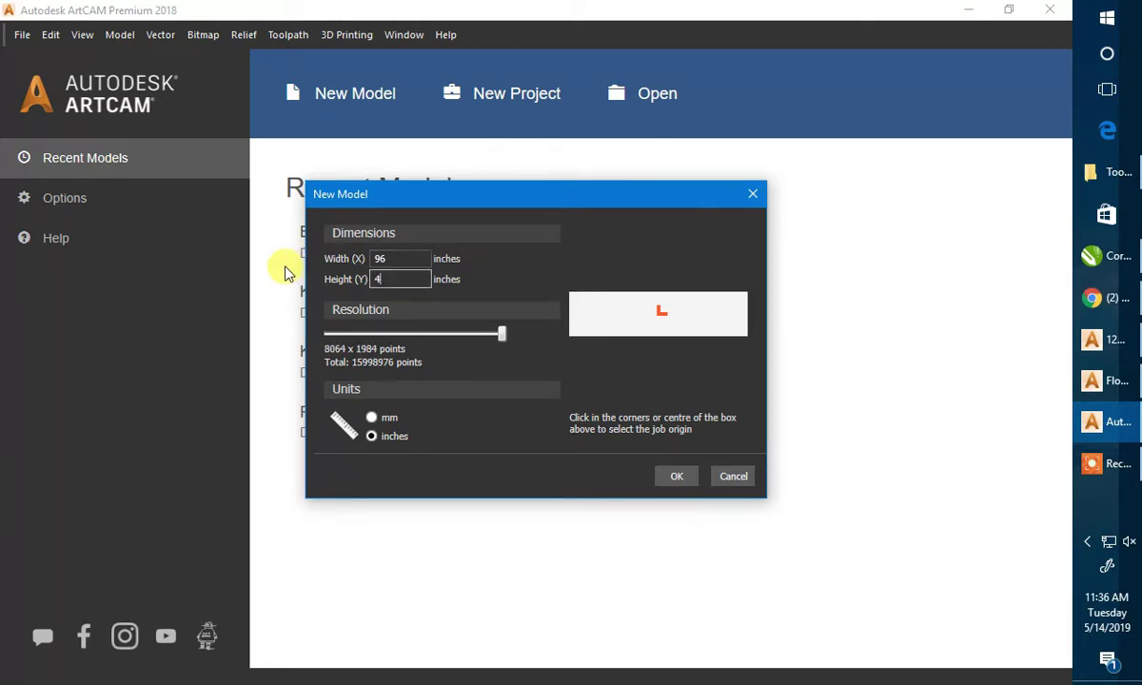
type("8")
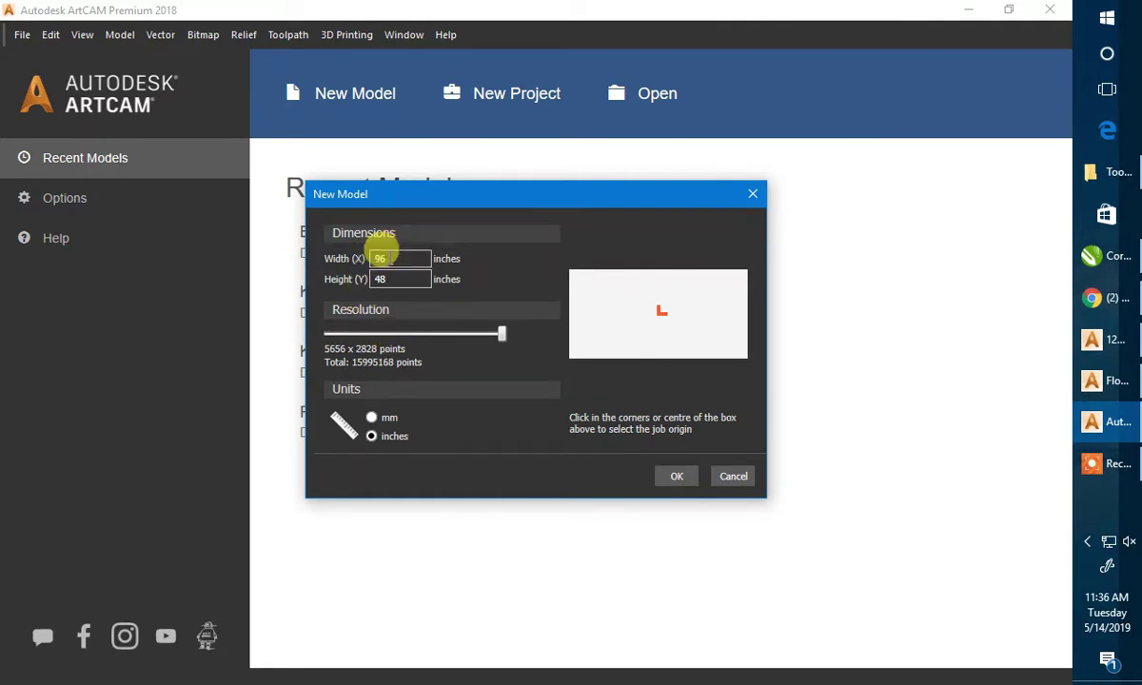
- Resize the new model to 48 inches wide by 96 inches high, then create it with millimetre units
double_click(385, 258)
type("48")
key("Tab")
type("96")
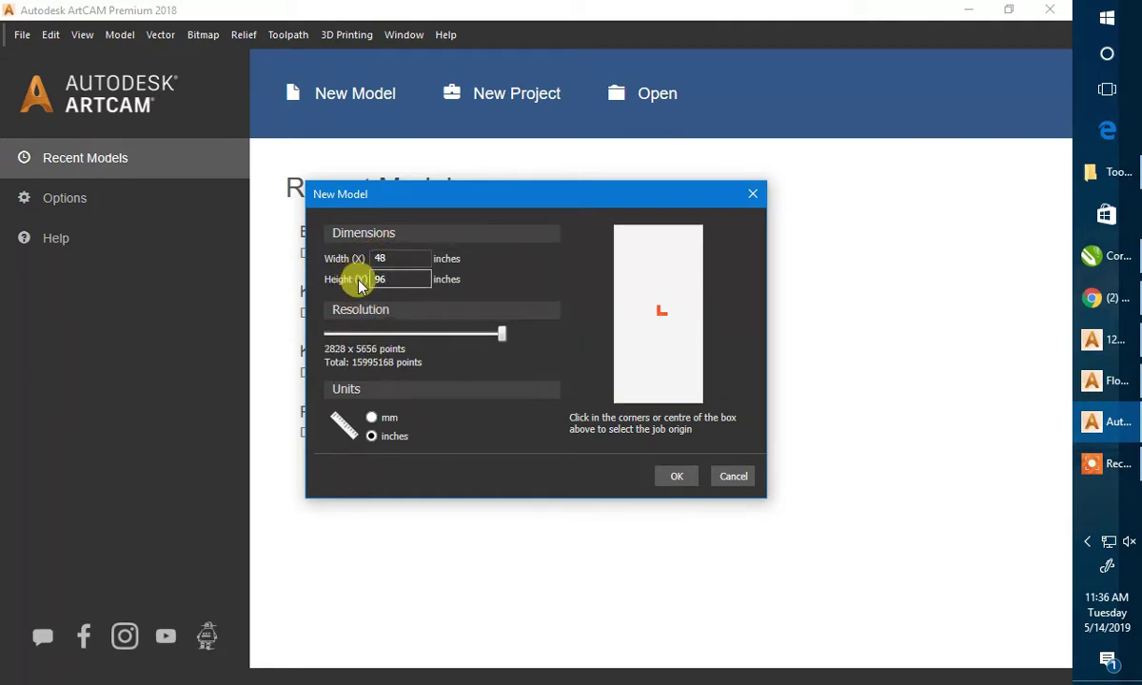
left_click(372, 421)
left_click(662, 473)
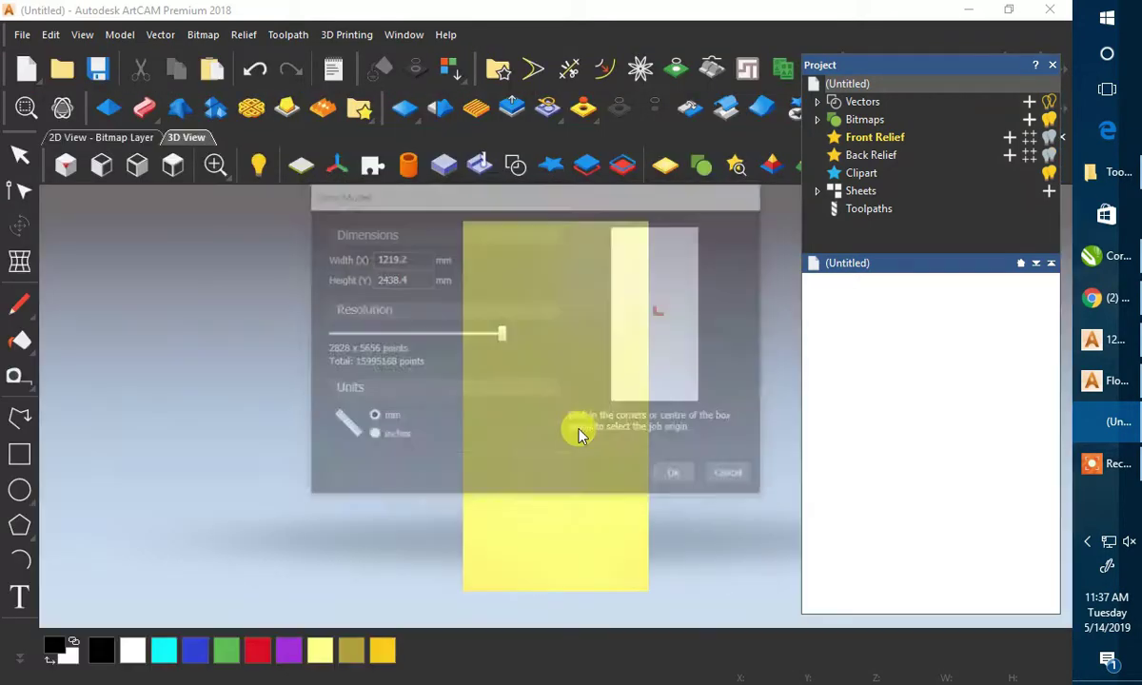
- Save the new model in the May folder as Flower Design8X4
key("ctrl+s")
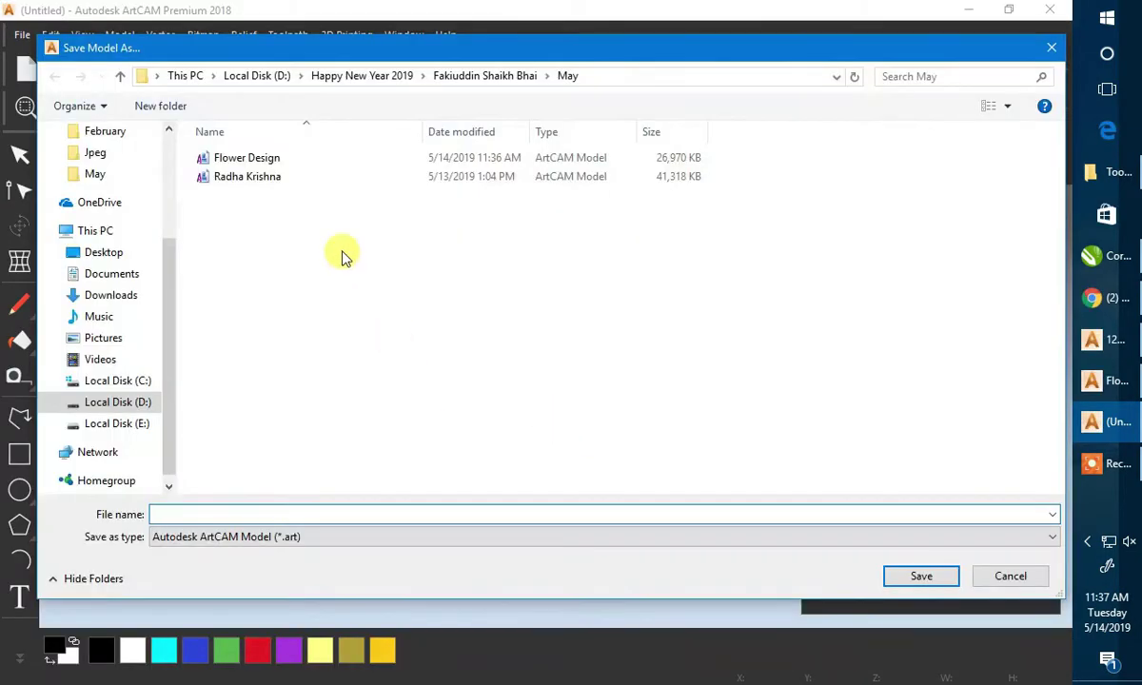
left_click(244, 157)
left_click(255, 514)
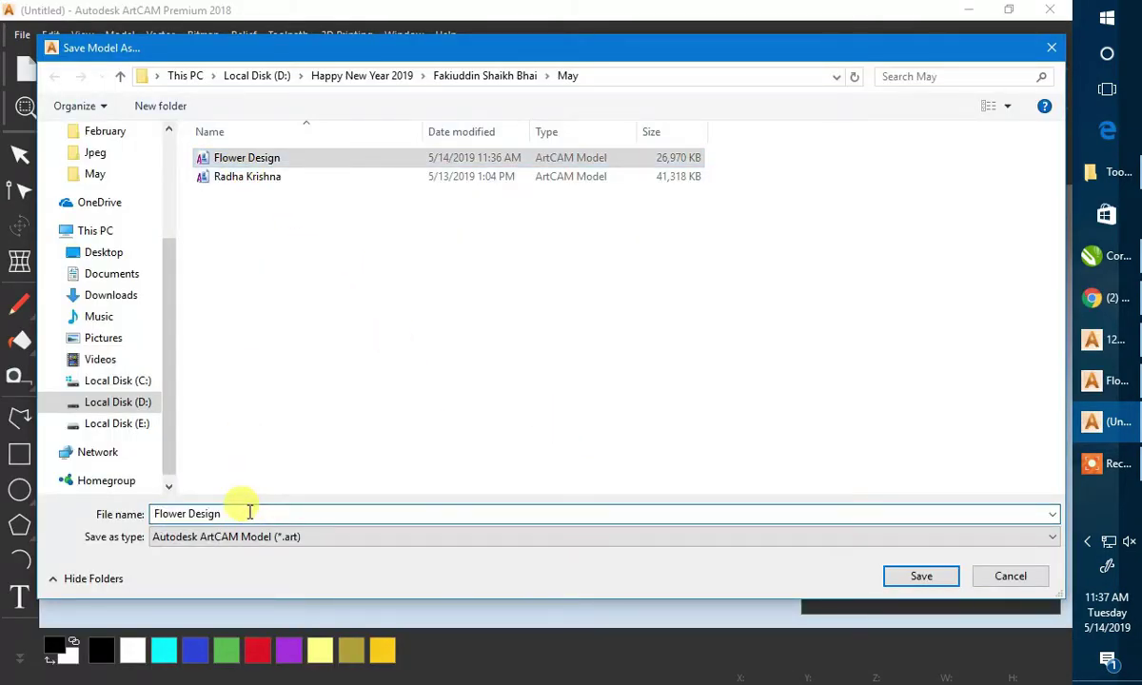
type("8X4")
key("Return")
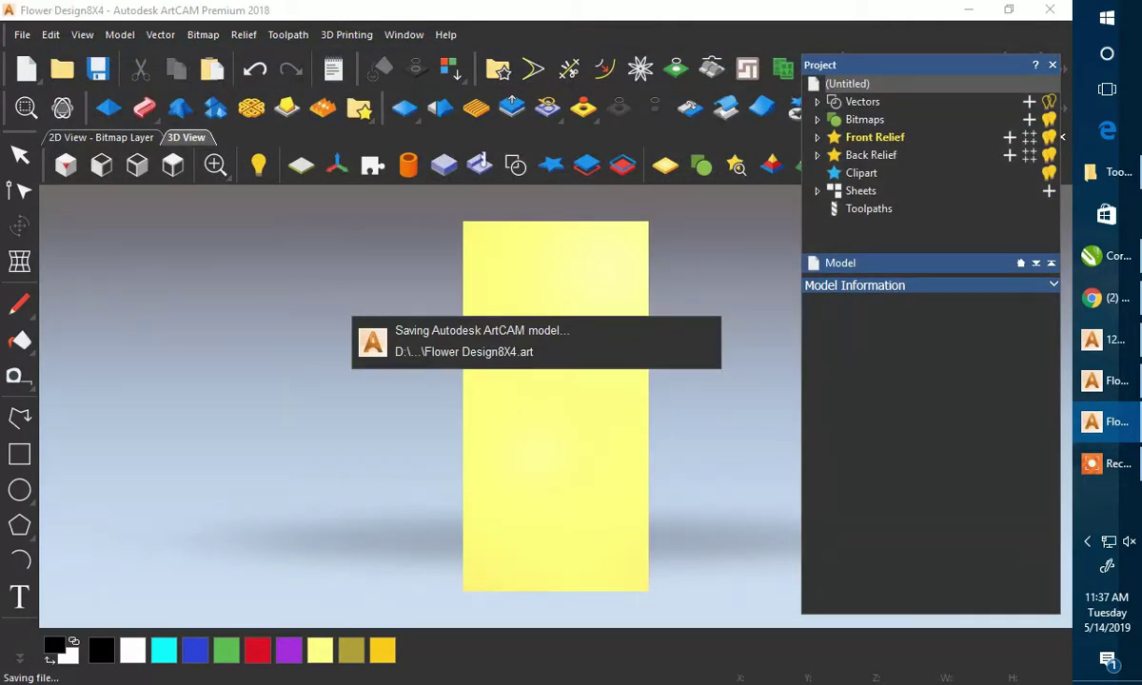
- Import the relief from the Flower Design model in the May folder with Relief Layer active
left_click(817, 138)
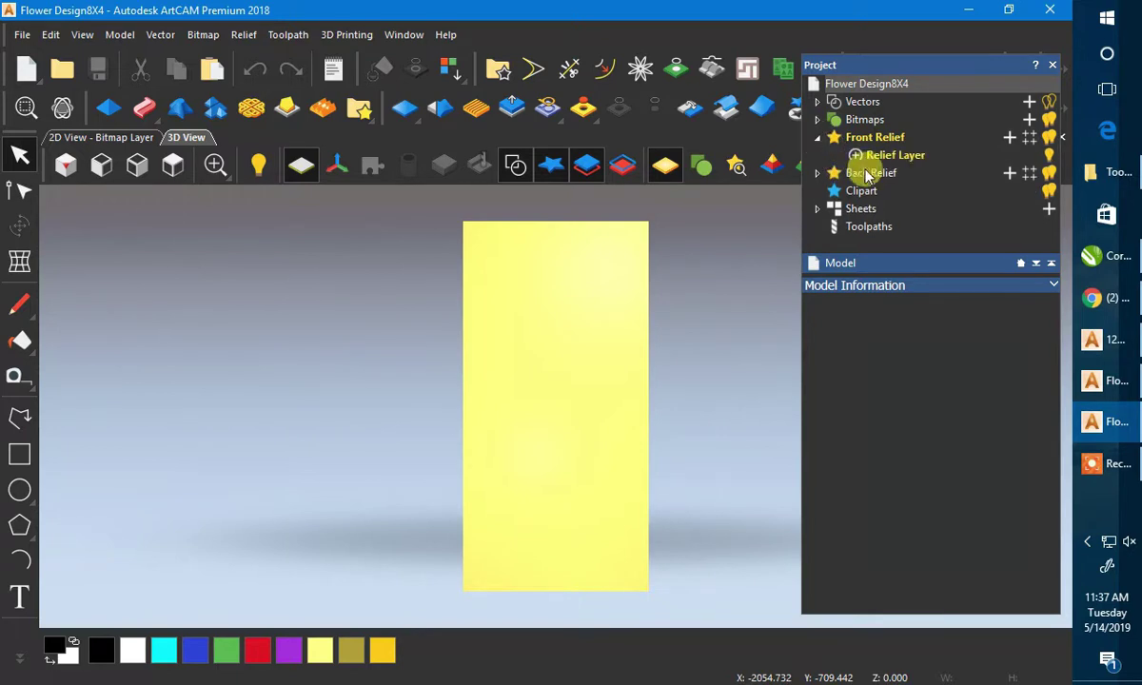
left_click(887, 157)
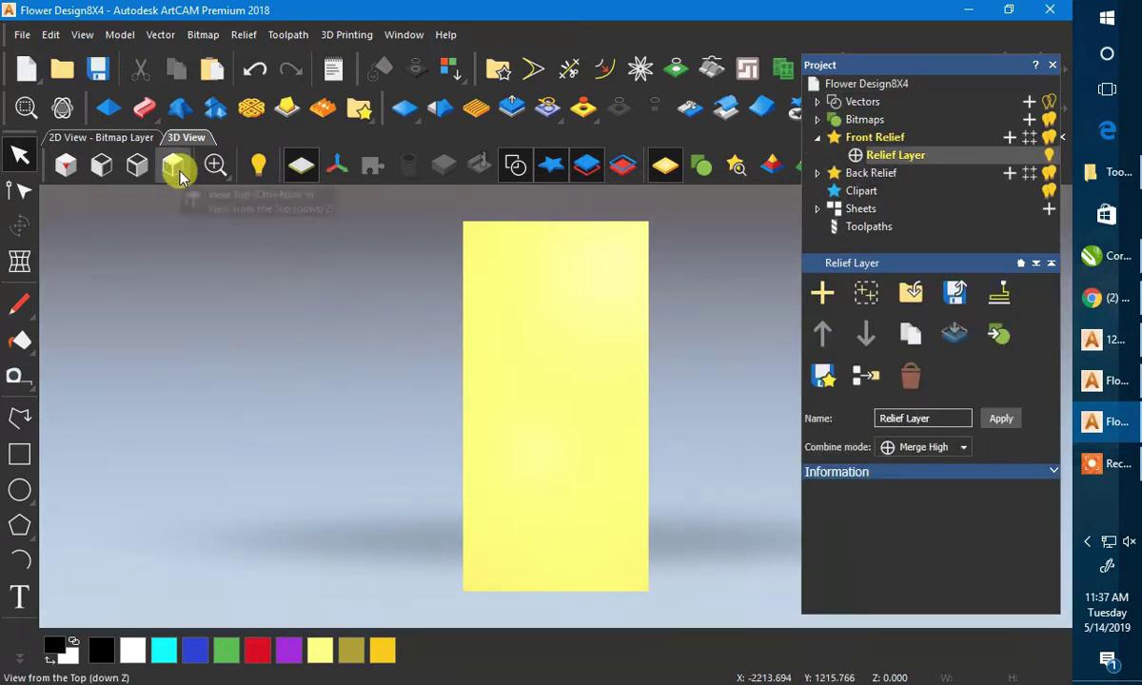
left_click(244, 34)
mouse_move(272, 59)
left_click(448, 57)
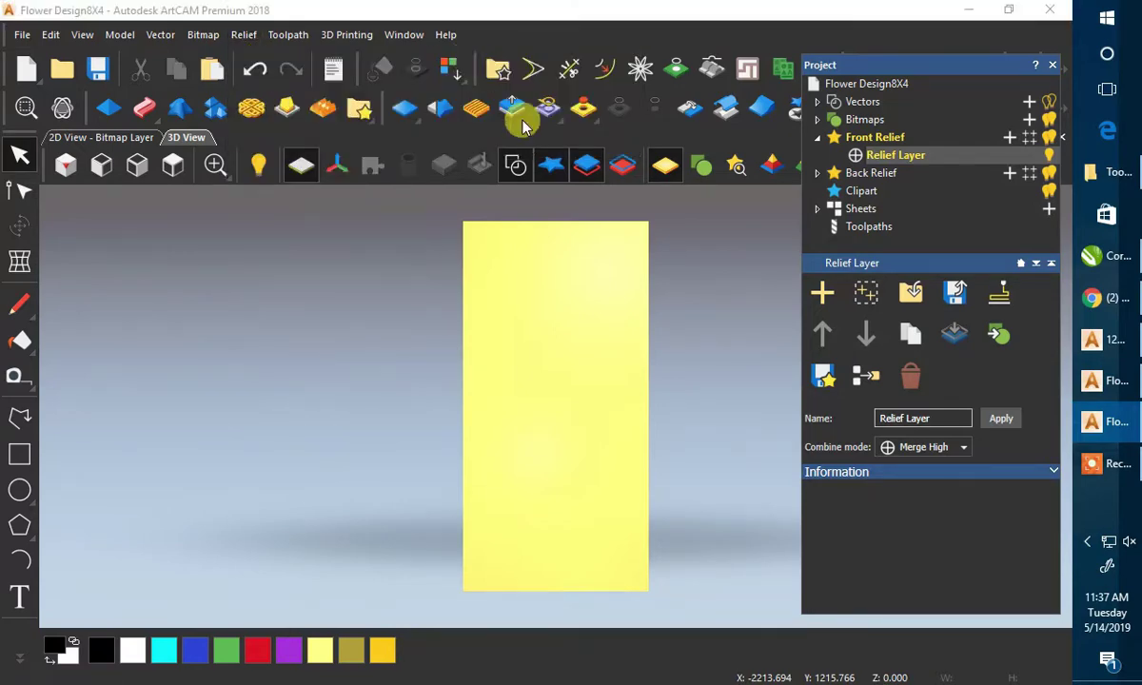
left_click(120, 76)
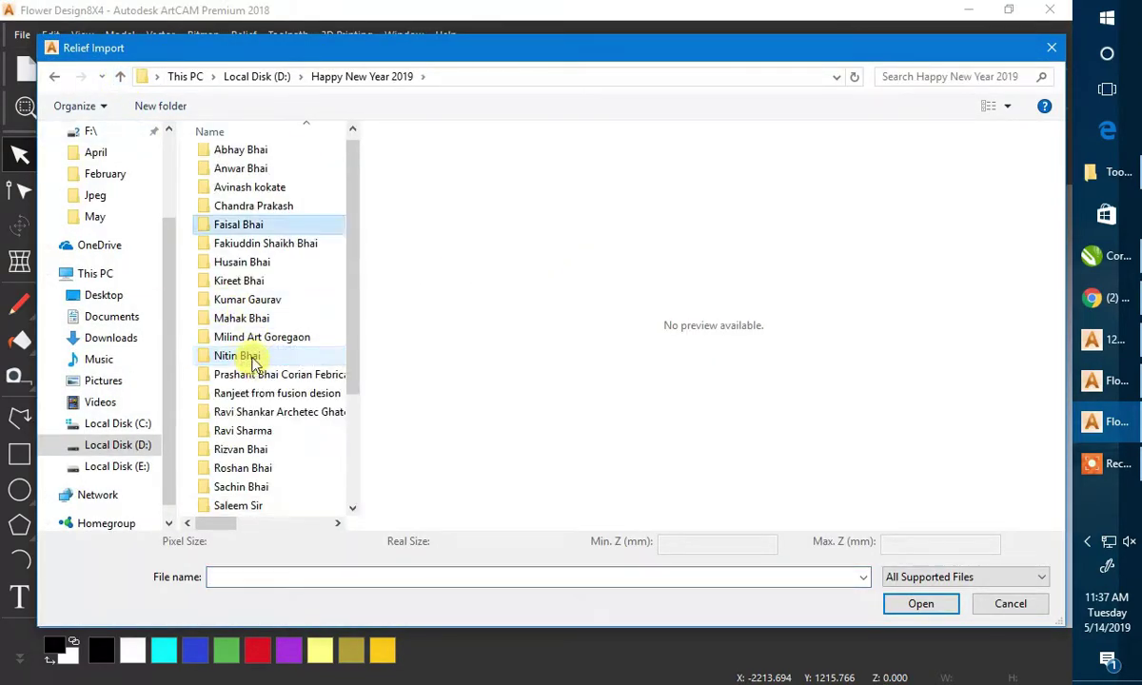
double_click(234, 243)
double_click(221, 152)
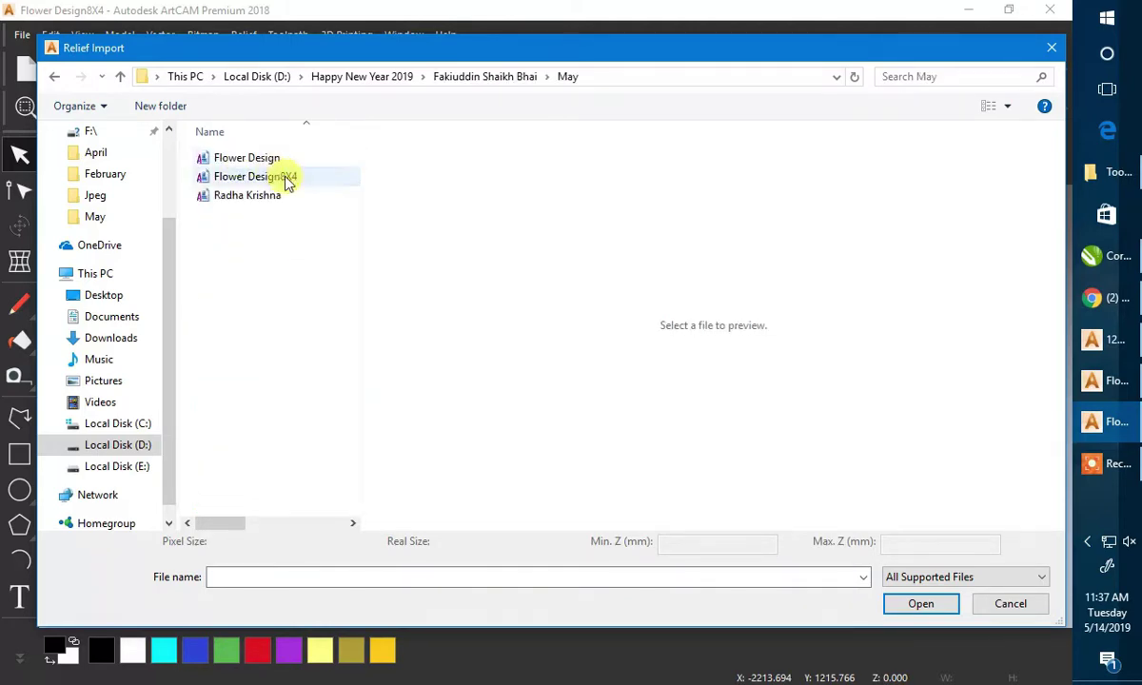
left_click(262, 161)
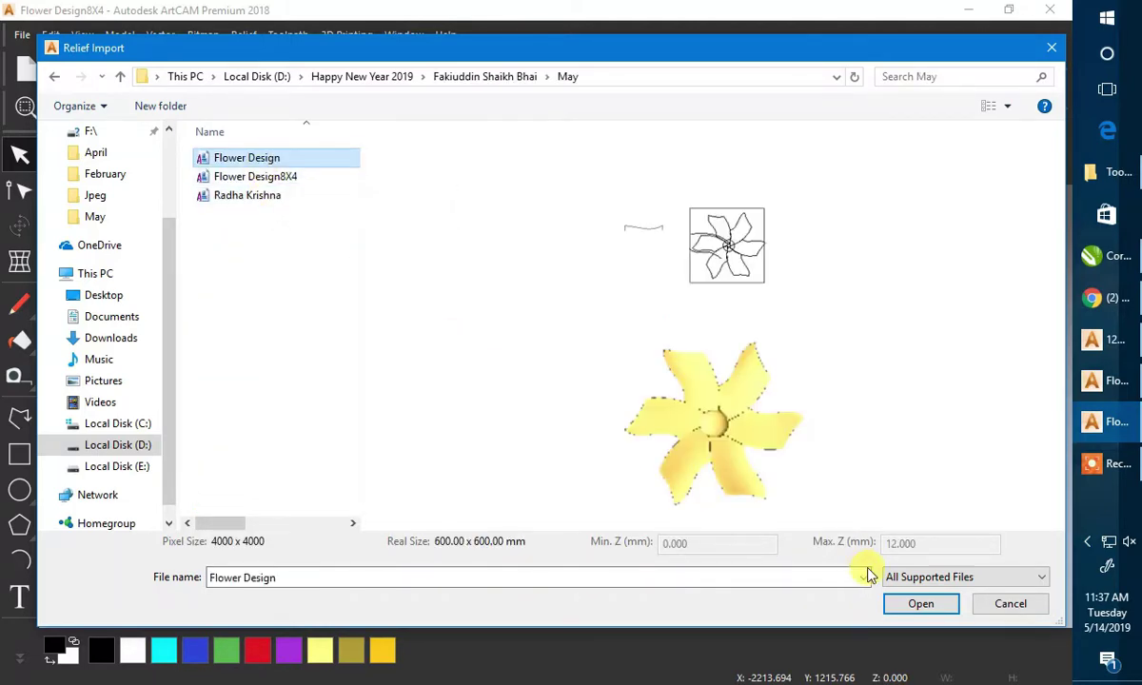
left_click(899, 603)
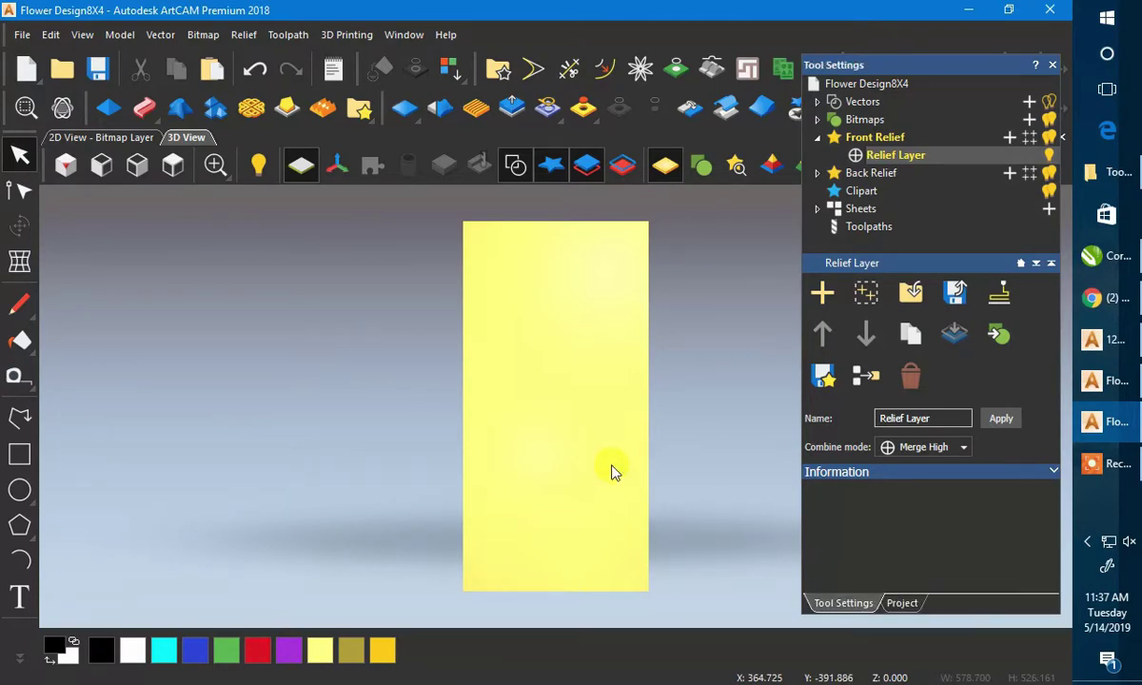
- Copy the imported flower up and to the right so its petals interlock with the original's
scroll(514, 545, "up", 6)
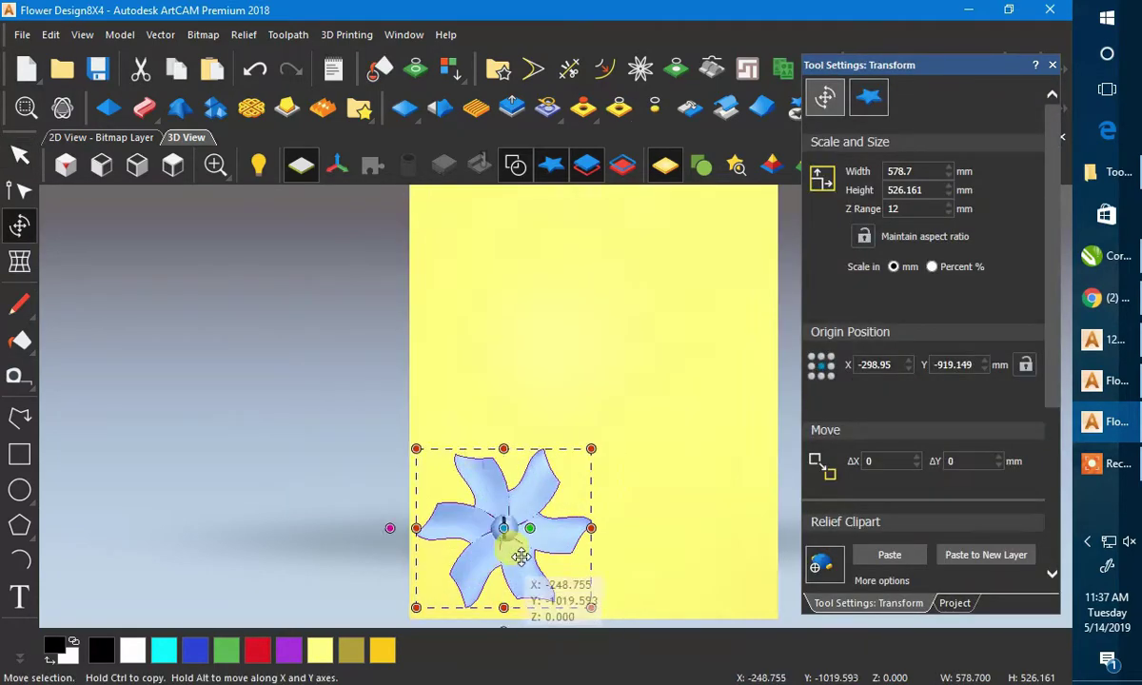
scroll(462, 482, "down", 3)
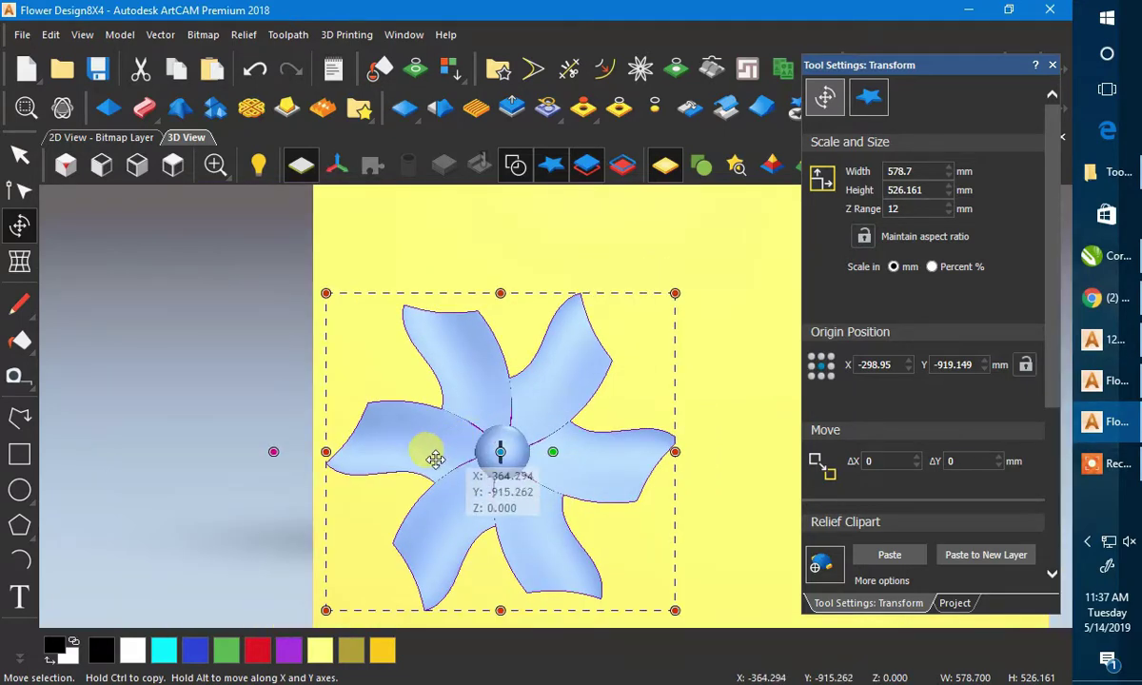
left_click(19, 167)
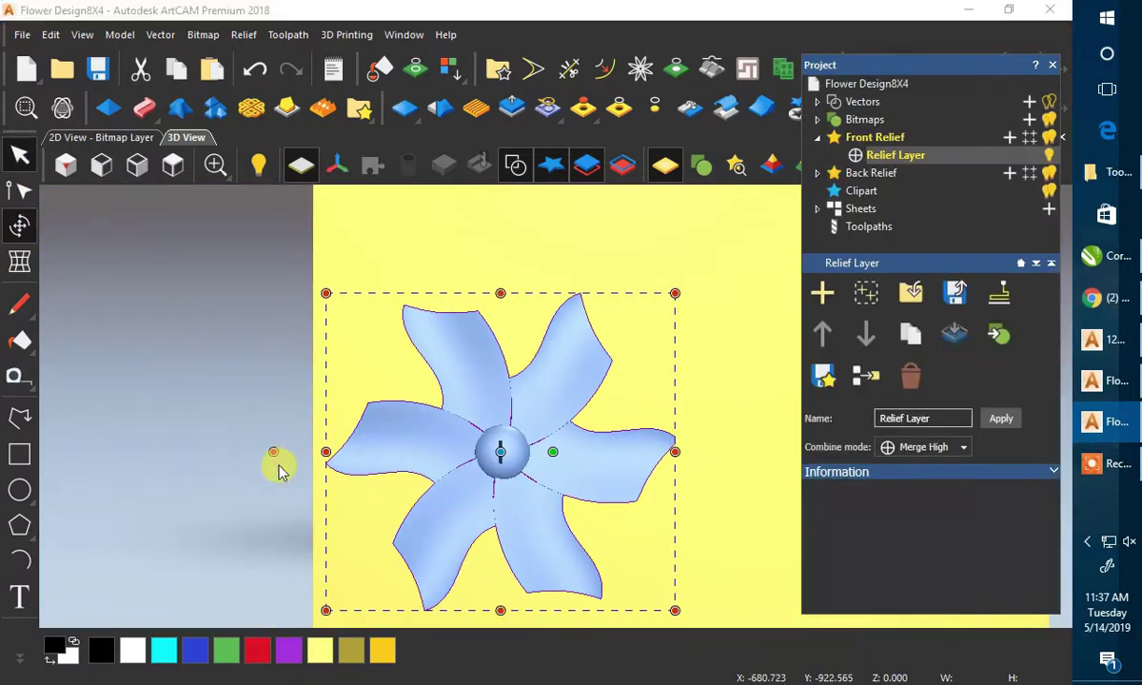
left_click_drag(325, 464, 582, 423)
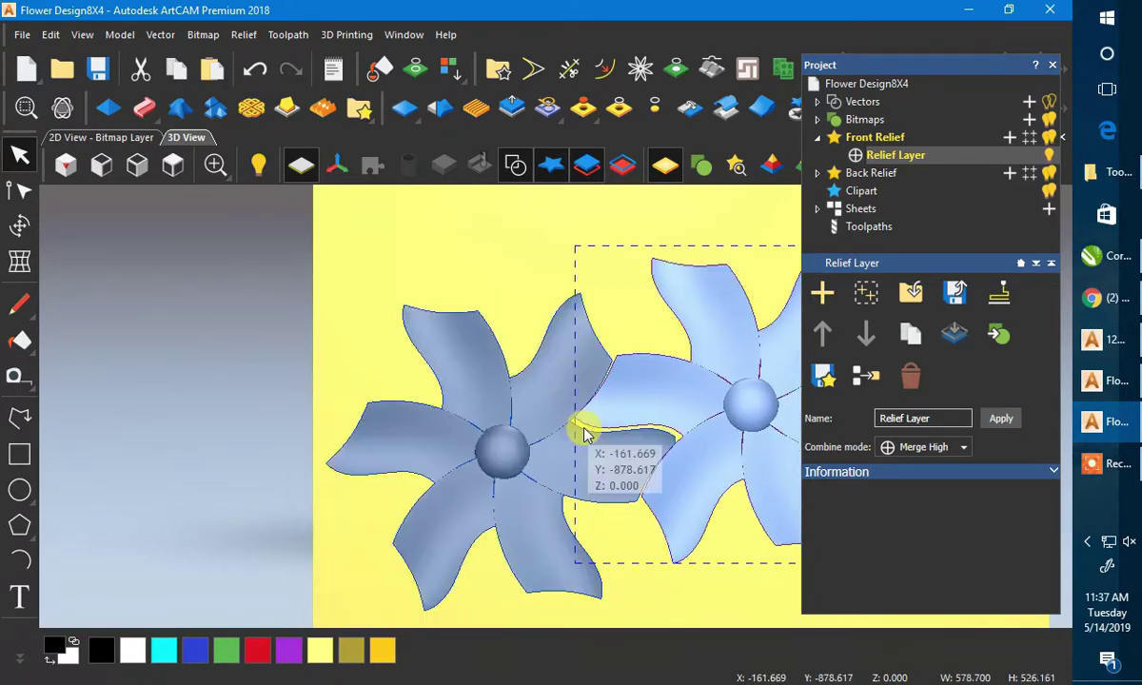
- Align the copied flower's left petal tip with the notch between the original's right petals, finishing in the 2D view
scroll(579, 422, "up", 5)
scroll(571, 426, "up", 1)
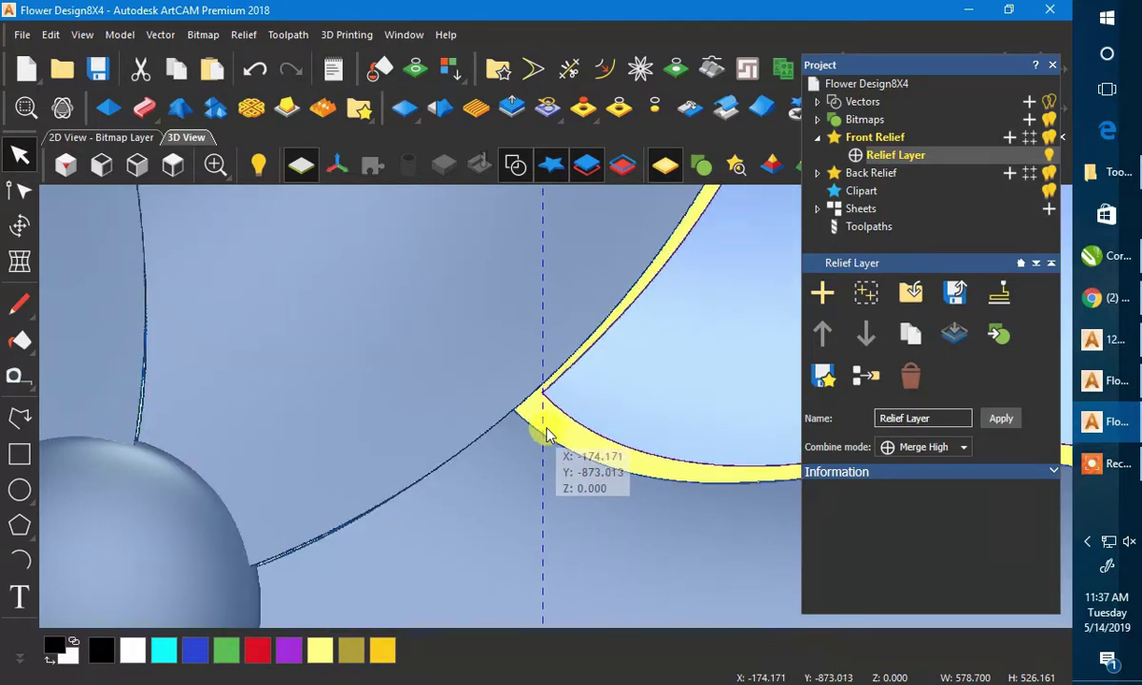
scroll(540, 399, "up", 2)
scroll(541, 402, "up", 2)
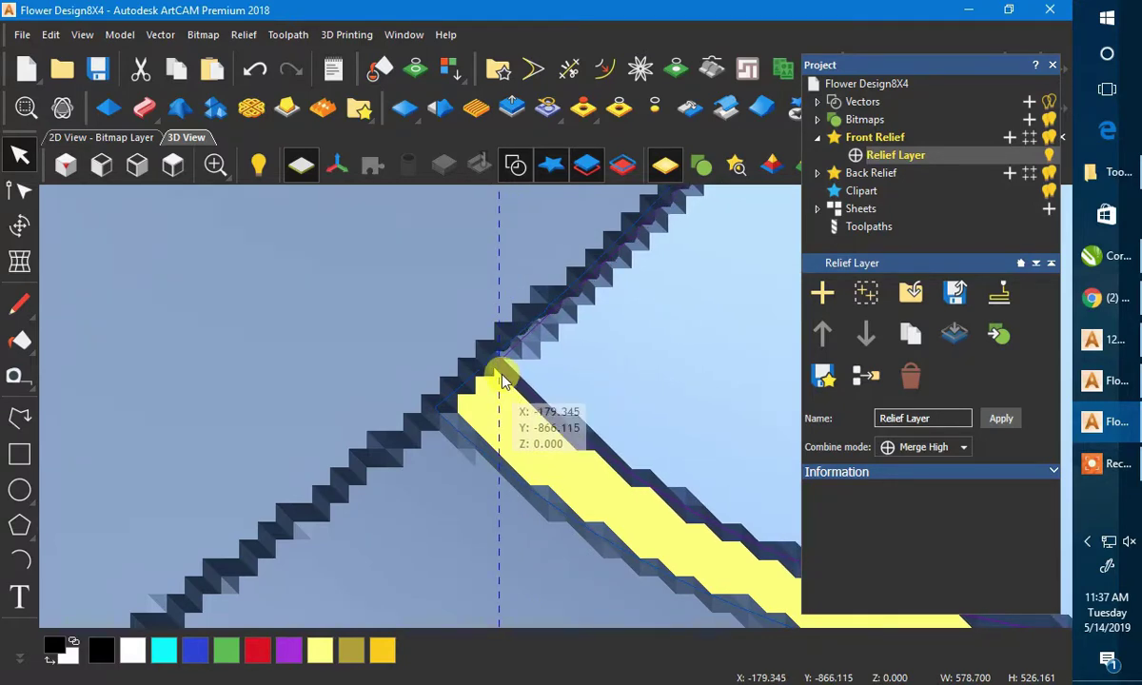
left_click(113, 139)
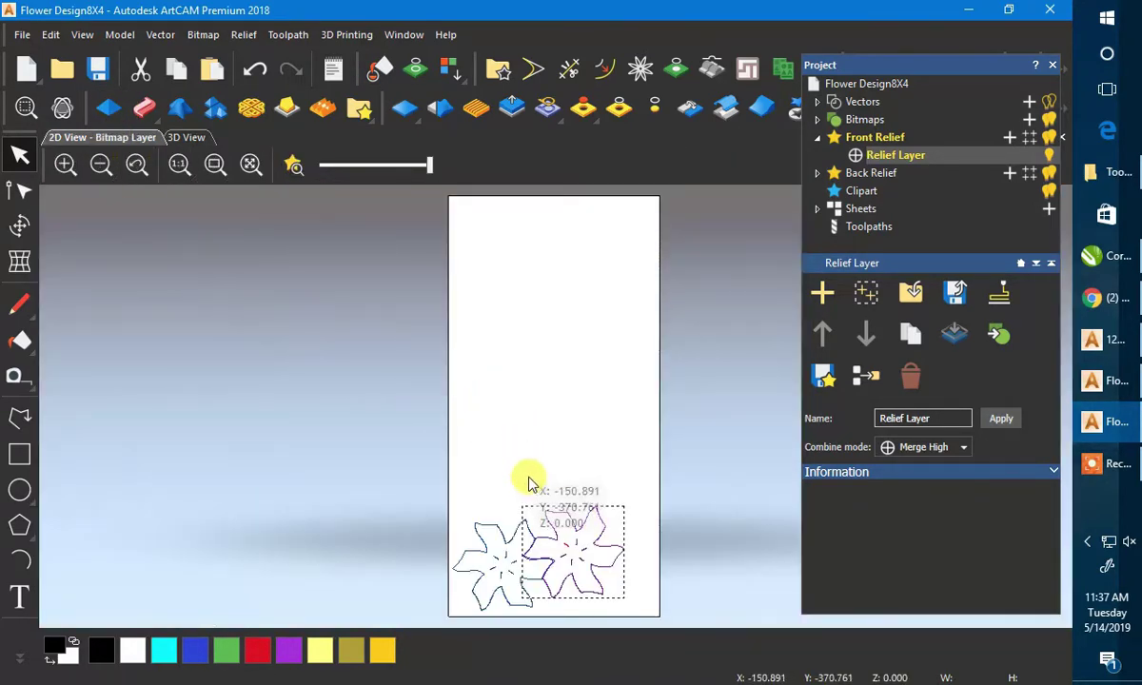
scroll(530, 480, "up", 3)
scroll(405, 424, "up", 6)
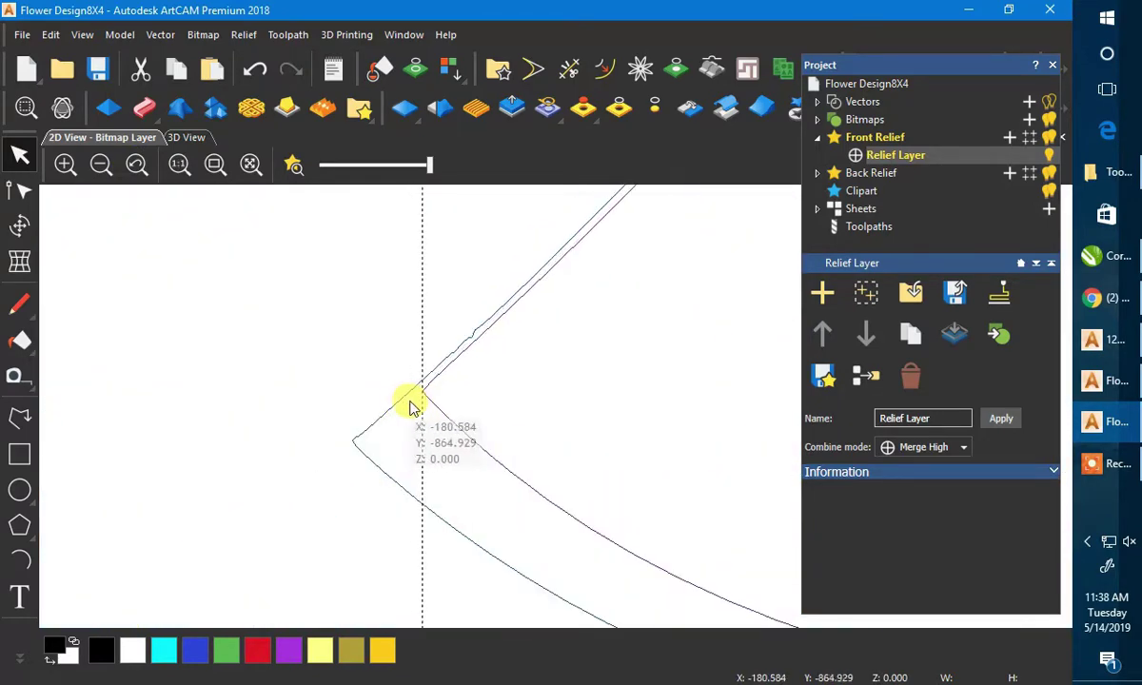
left_click_drag(422, 389, 296, 488)
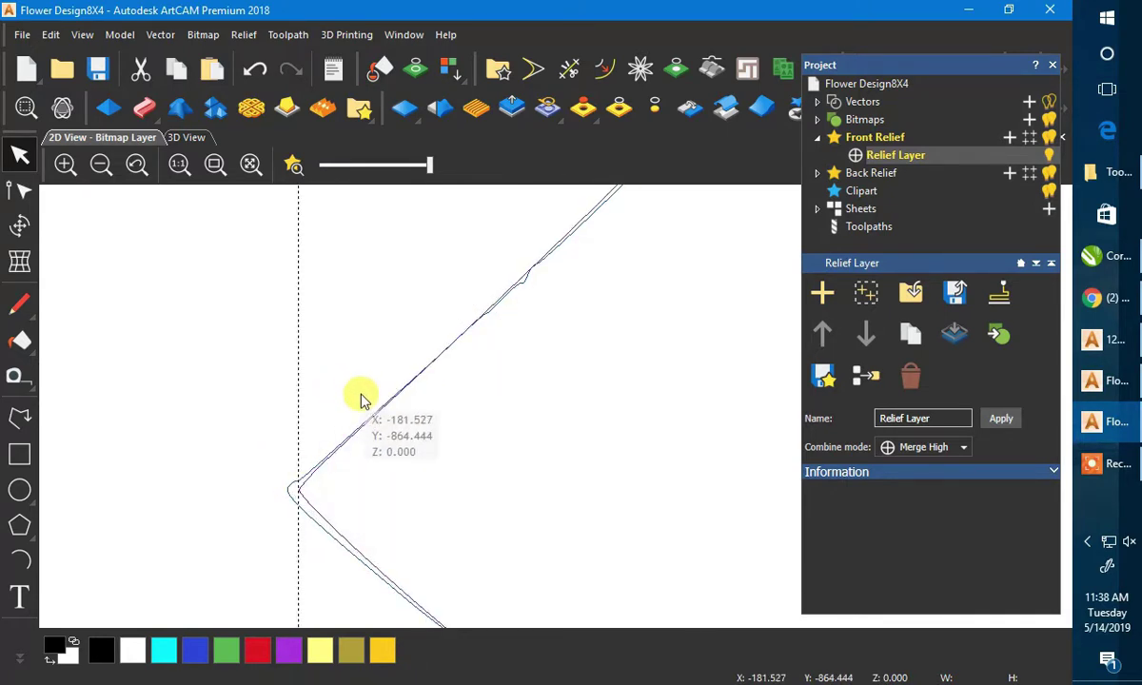
- Shift the copied flower slightly to the right of its aligned position and compare it with the original's outline
scroll(419, 363, "down", 3)
scroll(438, 367, "down", 3)
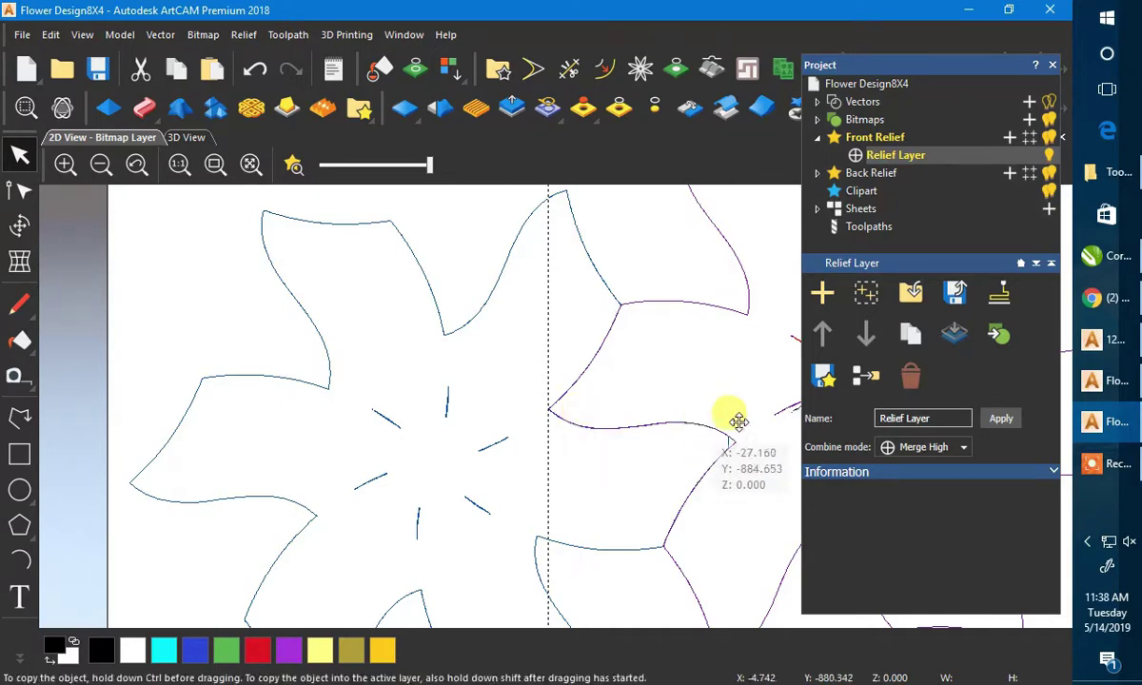
left_click_drag(737, 416, 771, 467)
scroll(607, 387, "down", 4)
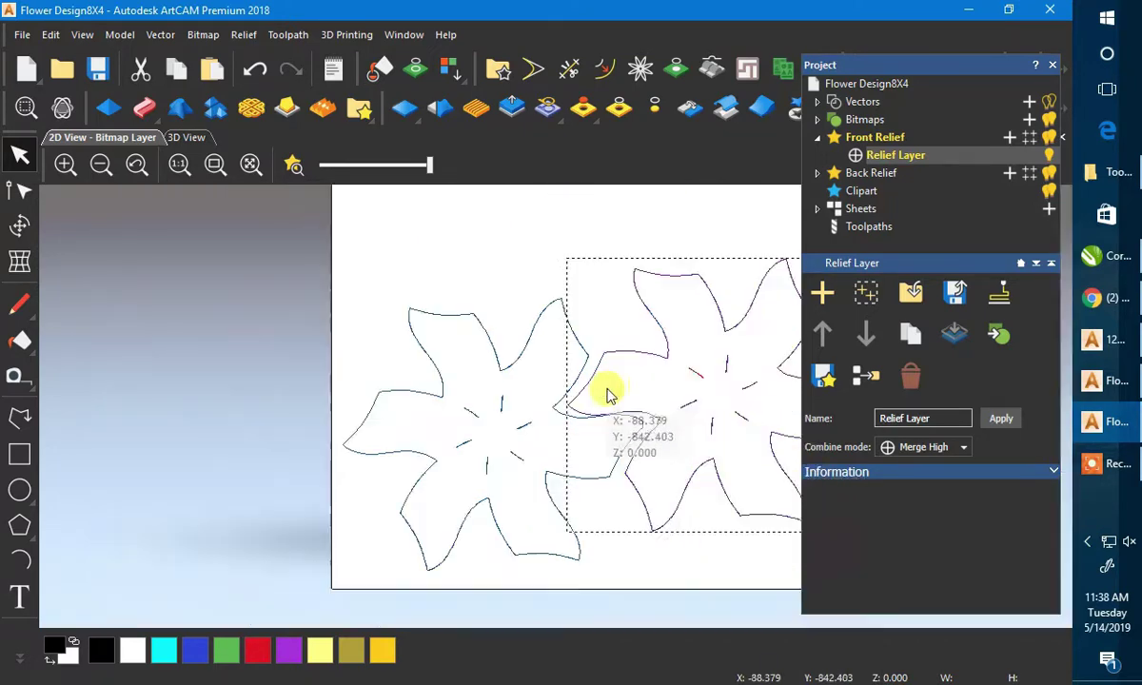
scroll(614, 437, "up", 2)
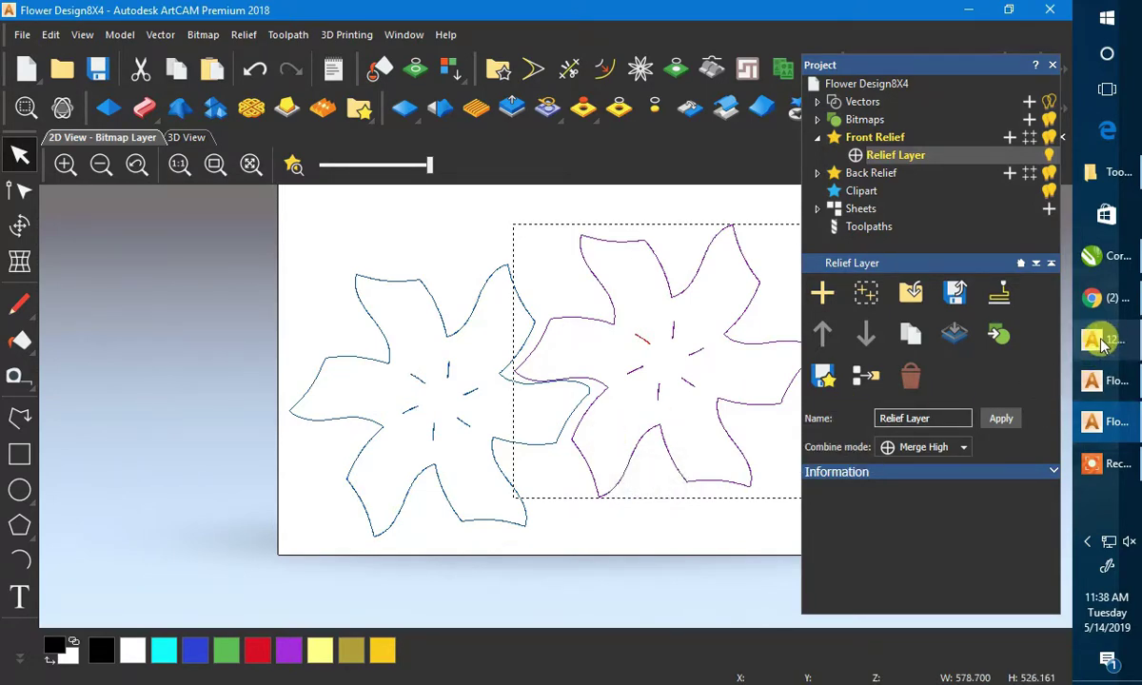
- Switch to the Flower Design model and examine the flower's petals and centre dome with Relief Layer active
left_click(1094, 386)
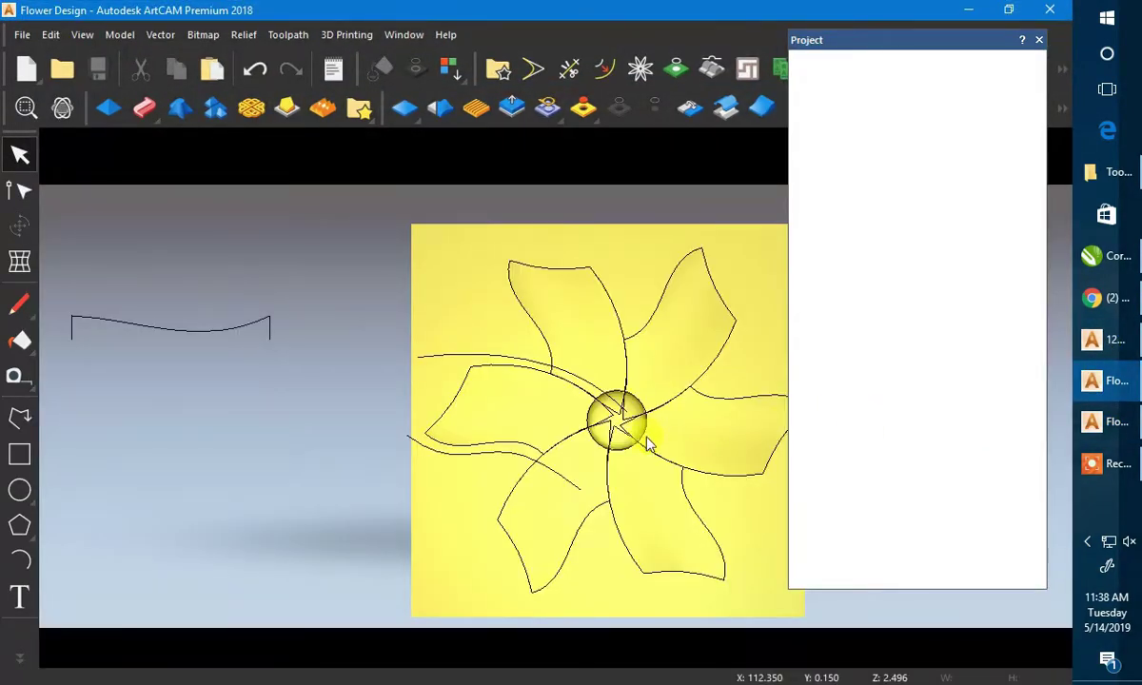
scroll(738, 421, "up", 2)
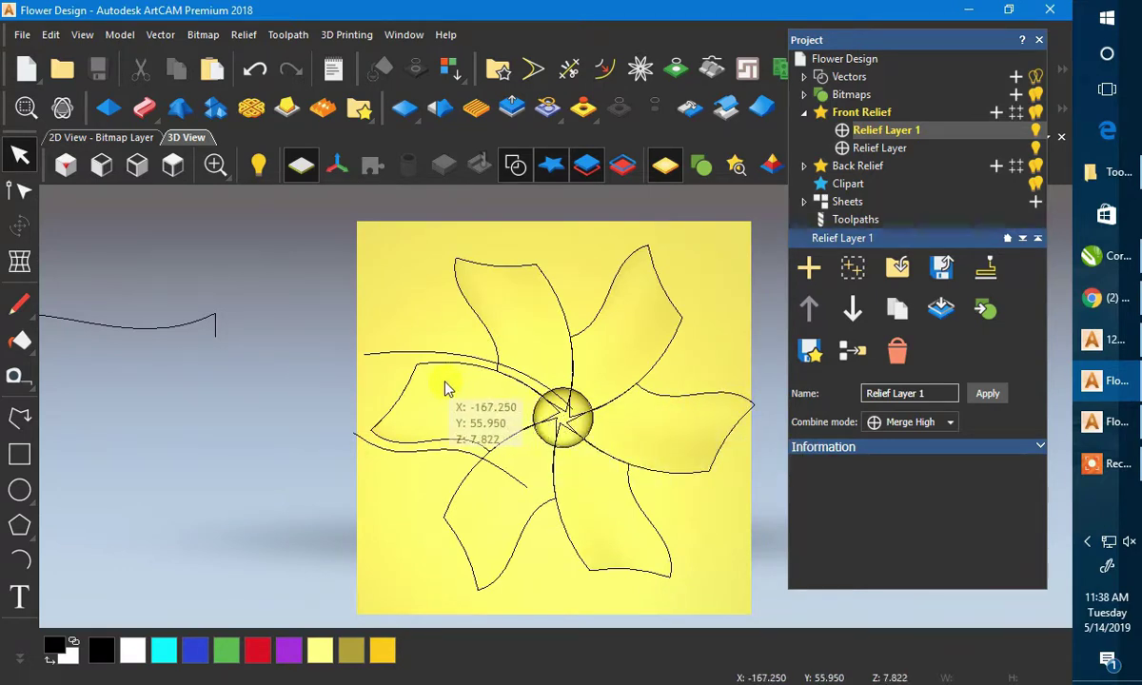
scroll(447, 388, "down", 2)
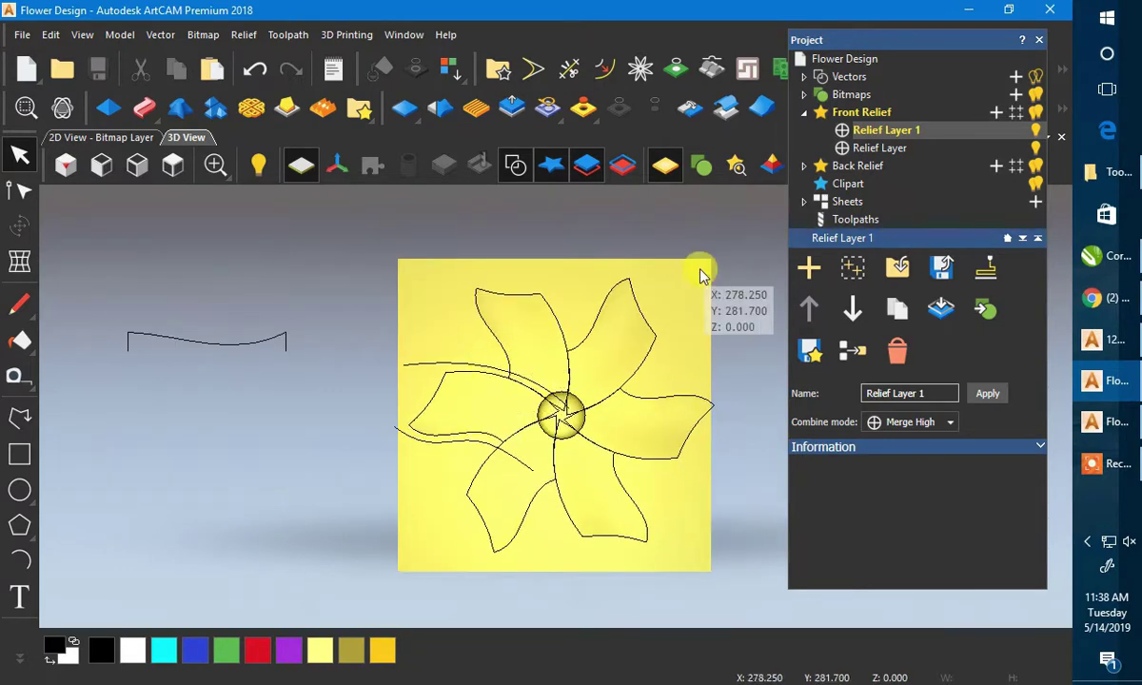
left_click(868, 149)
left_click(451, 371)
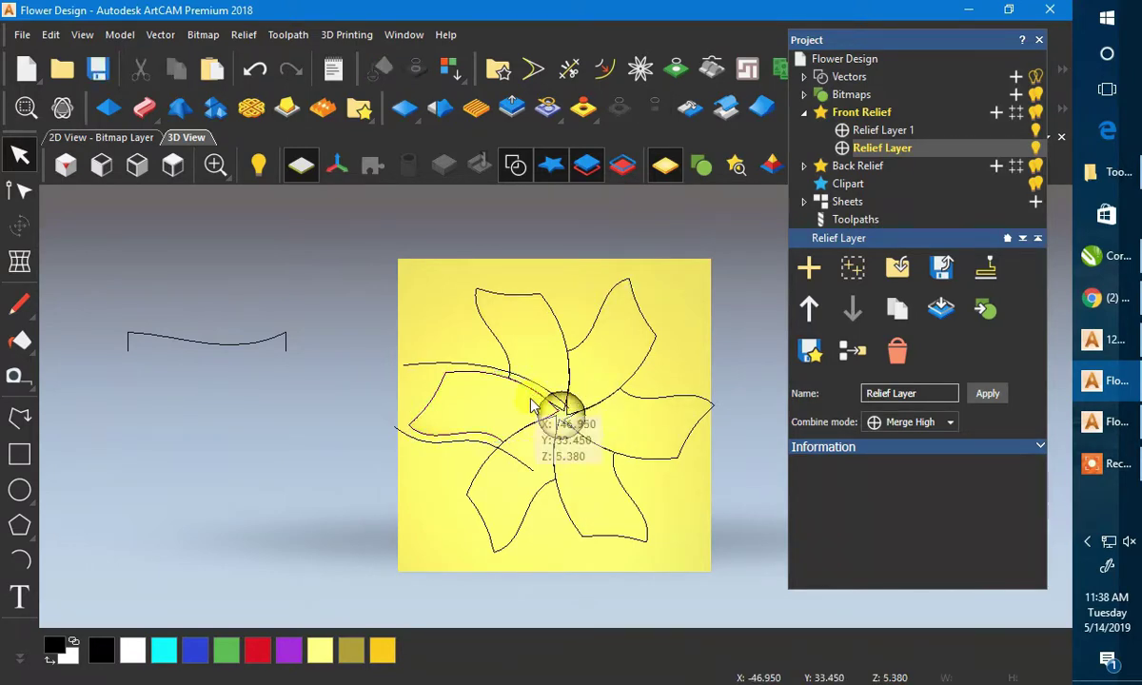
scroll(562, 418, "up", 5)
left_click_drag(582, 439, 588, 379)
key("F3")
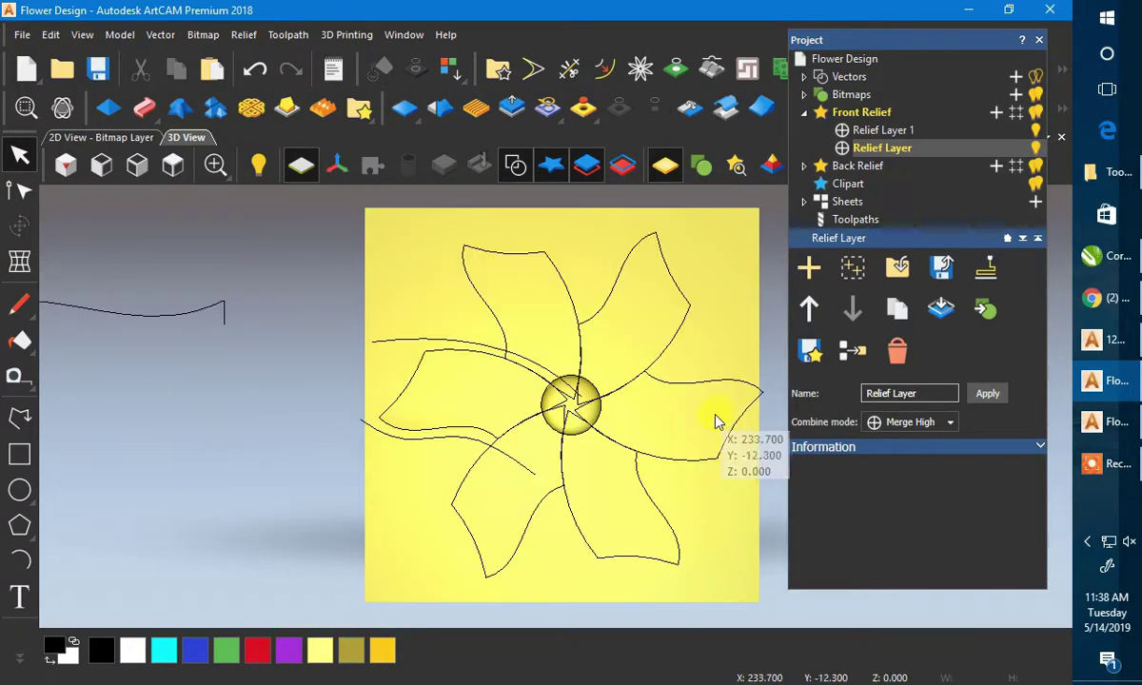
scroll(533, 398, "down", 1)
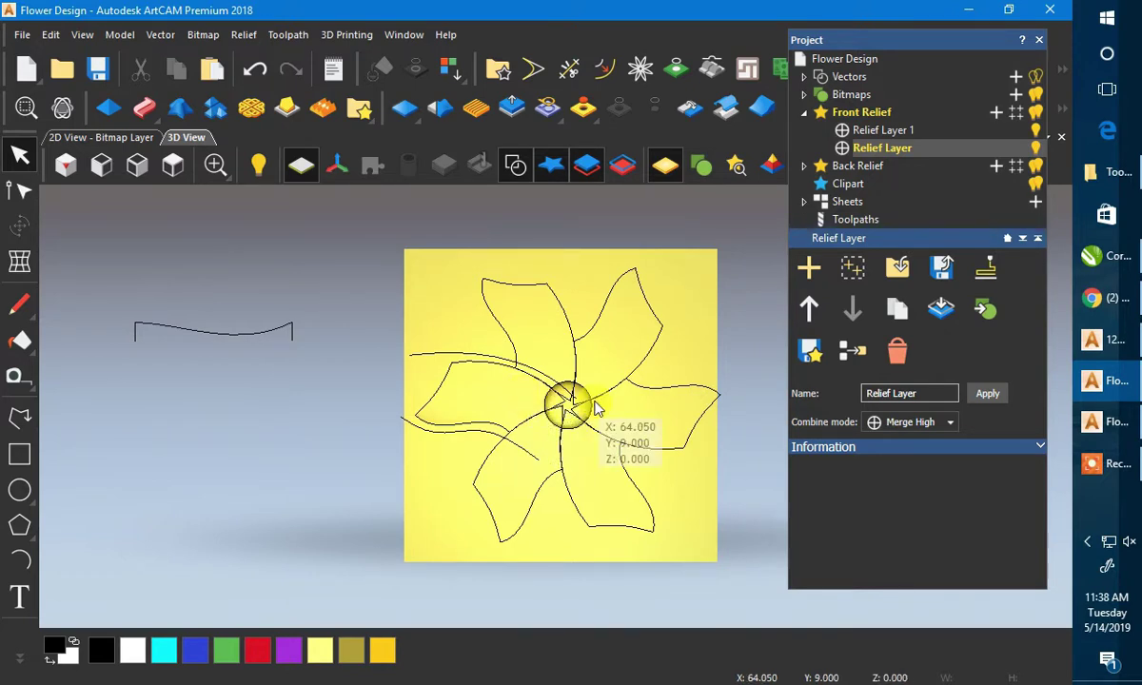
scroll(592, 408, "up", 1)
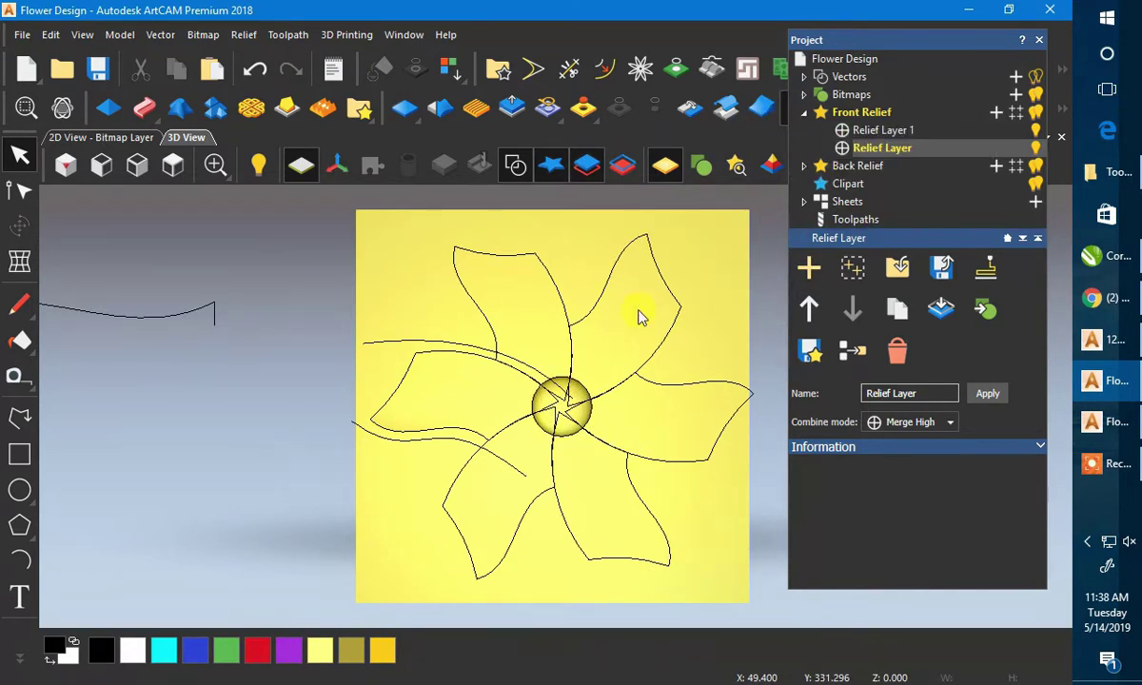
- Turn the left petal on Relief Layer and the centre dome on Relief Layer 1 into movable relief clipart
left_click(484, 326)
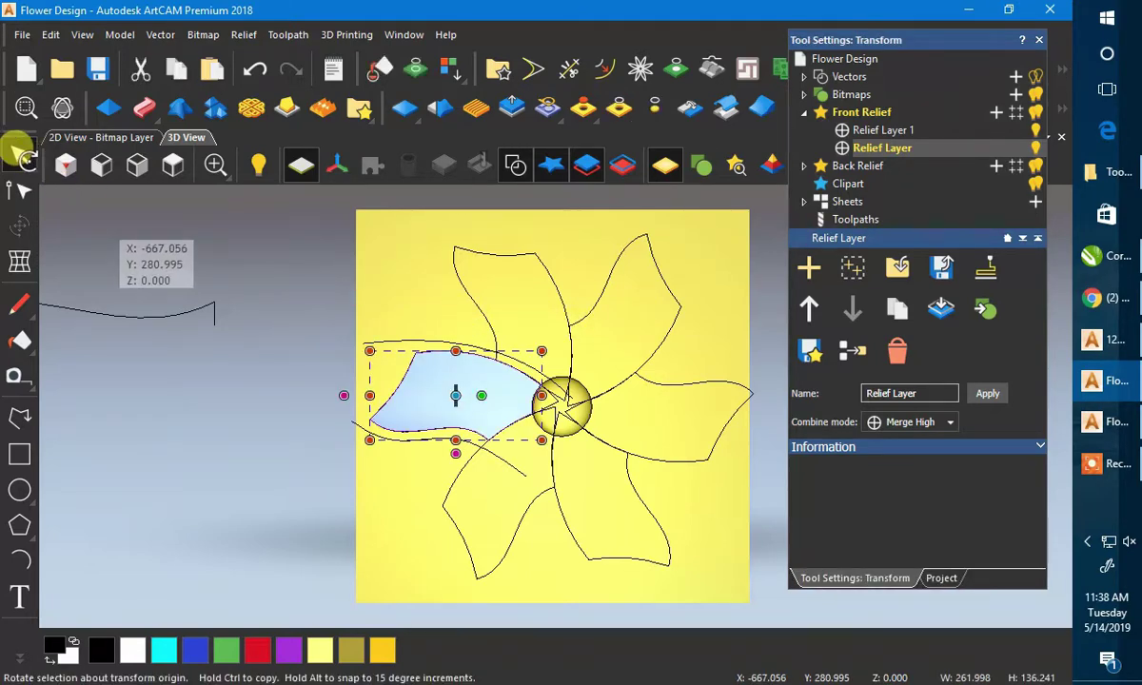
left_click(20, 152)
left_click(842, 129)
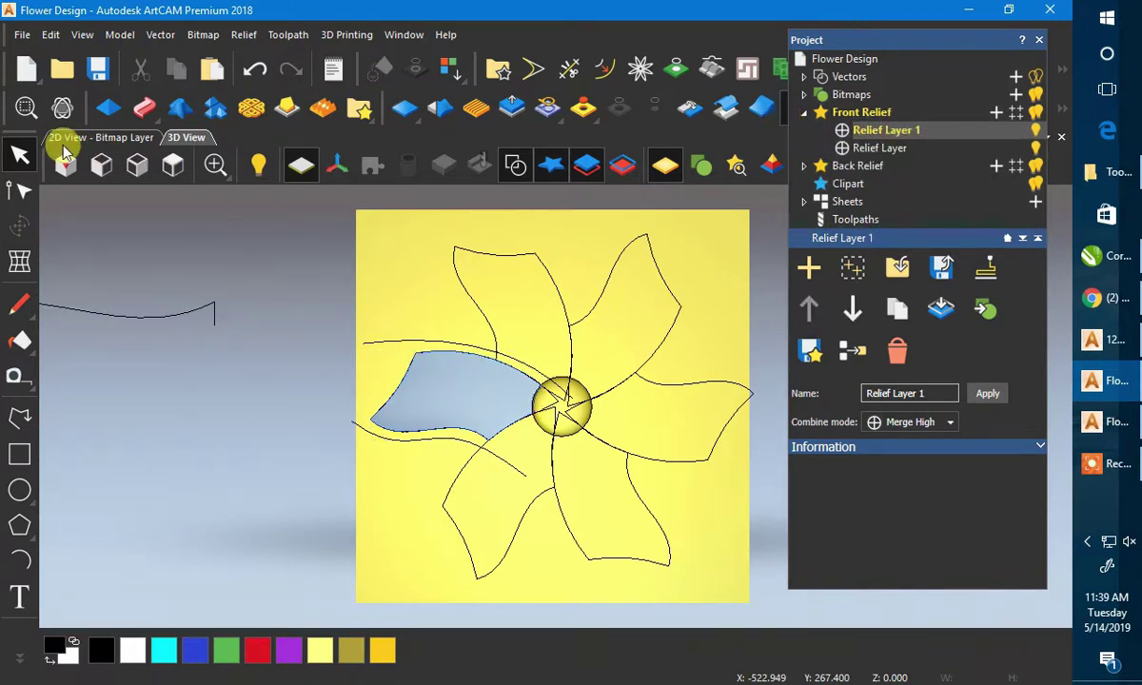
left_click(16, 152)
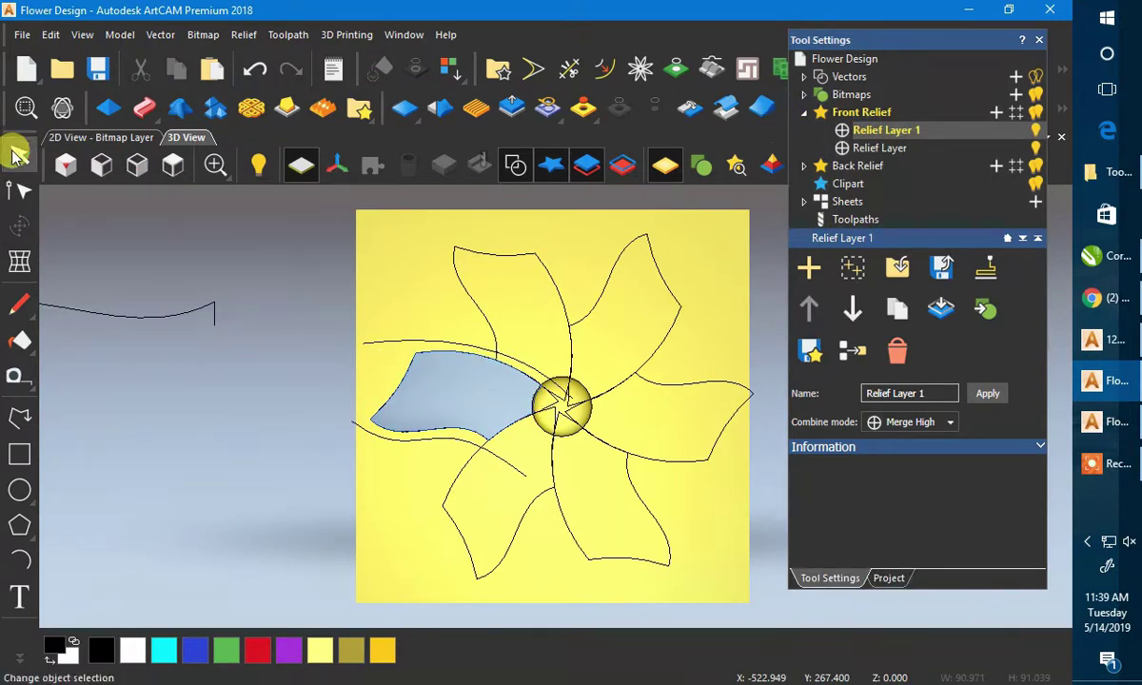
left_click(16, 152)
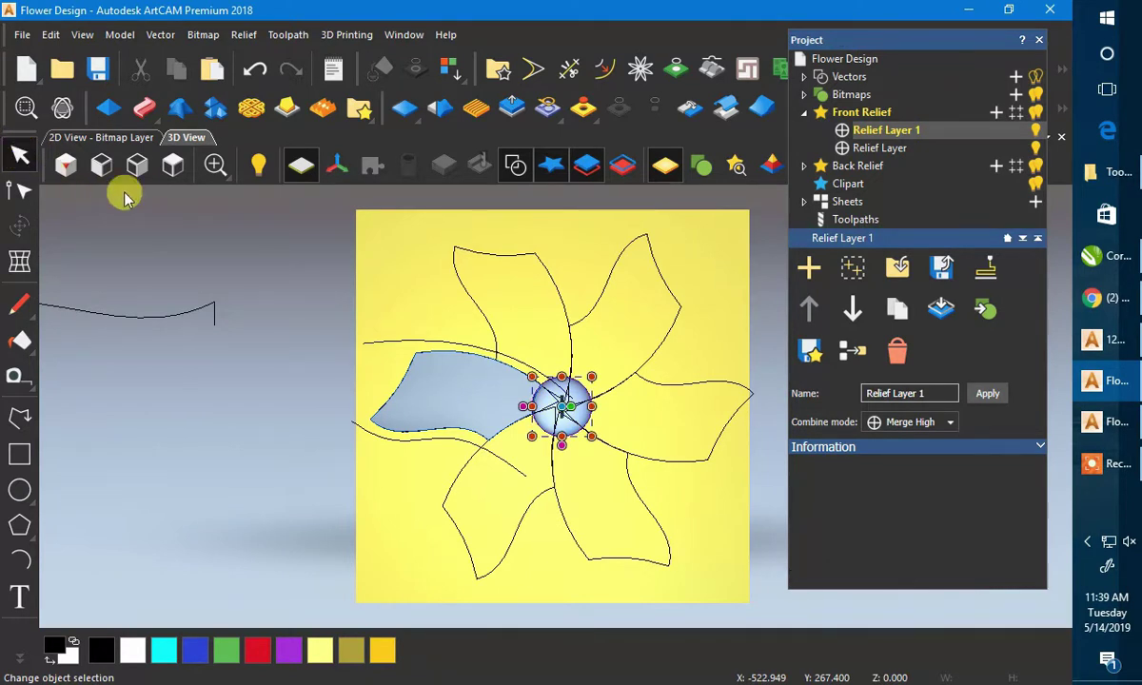
- Select all flower outlines together with the petal and dome clipart and nudge them slightly left on the square relief
left_click_drag(331, 191, 767, 611)
key("Left")
key("Left")
key("Left")
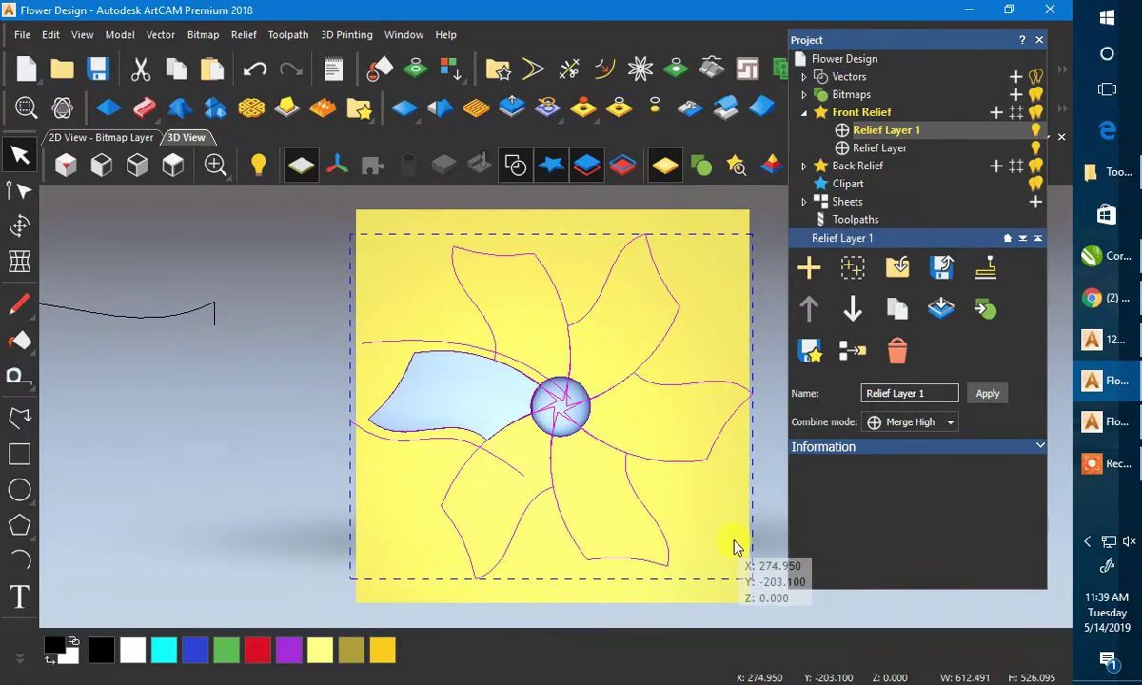
key("Left")
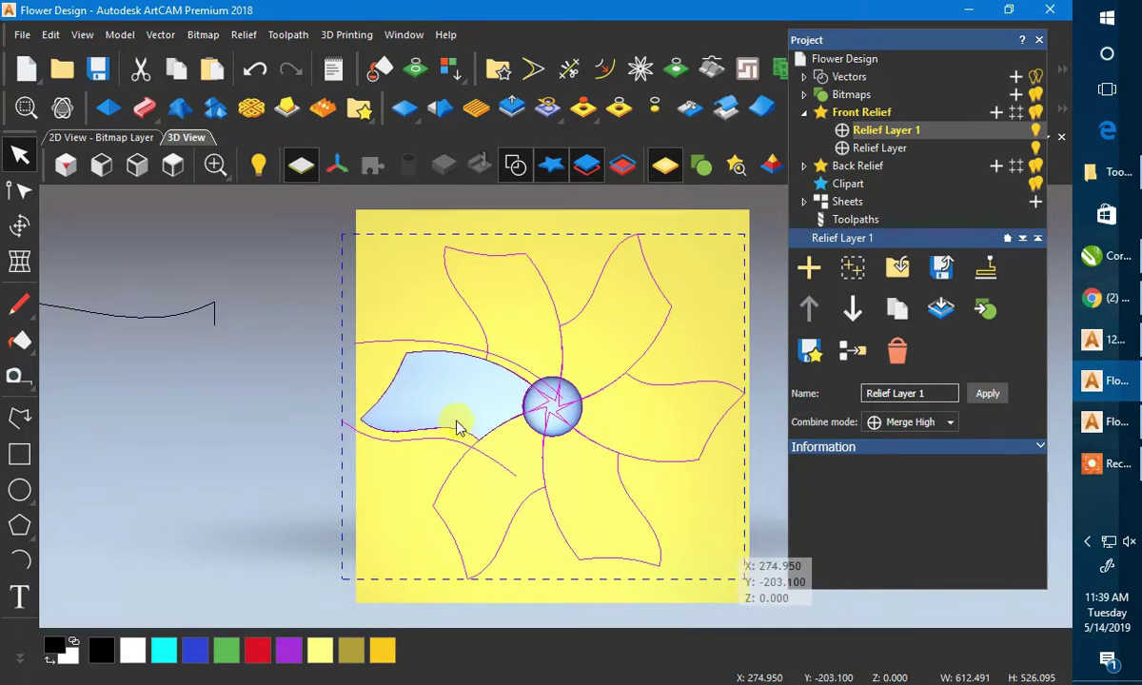
key("Left")
key("Right")
key("Right")
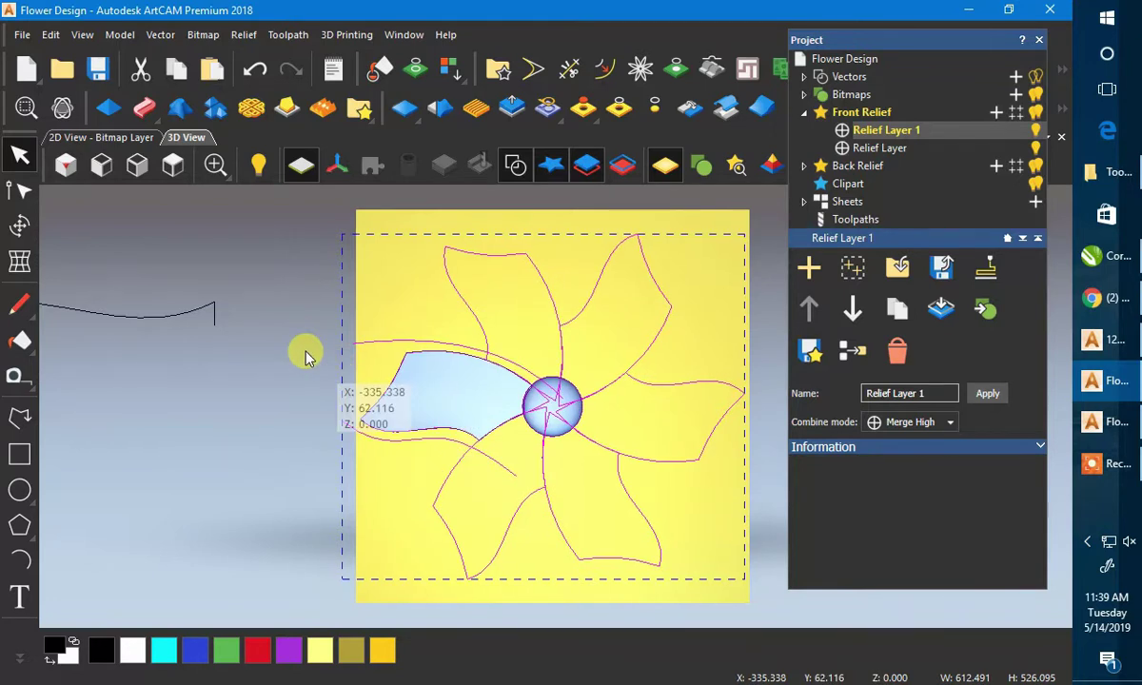
- Paste the moved dome clipart into Relief Layer 1 and the moved petal clipart into Relief Layer
left_click(442, 371)
left_click(430, 352)
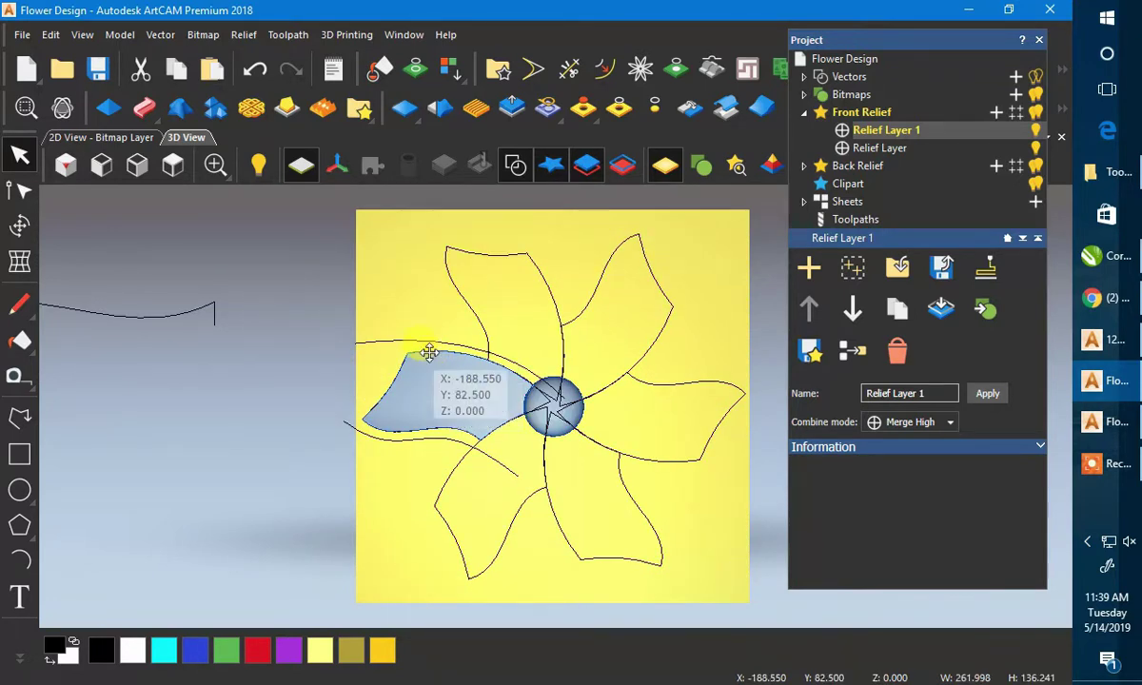
left_click(551, 385)
left_click(20, 226)
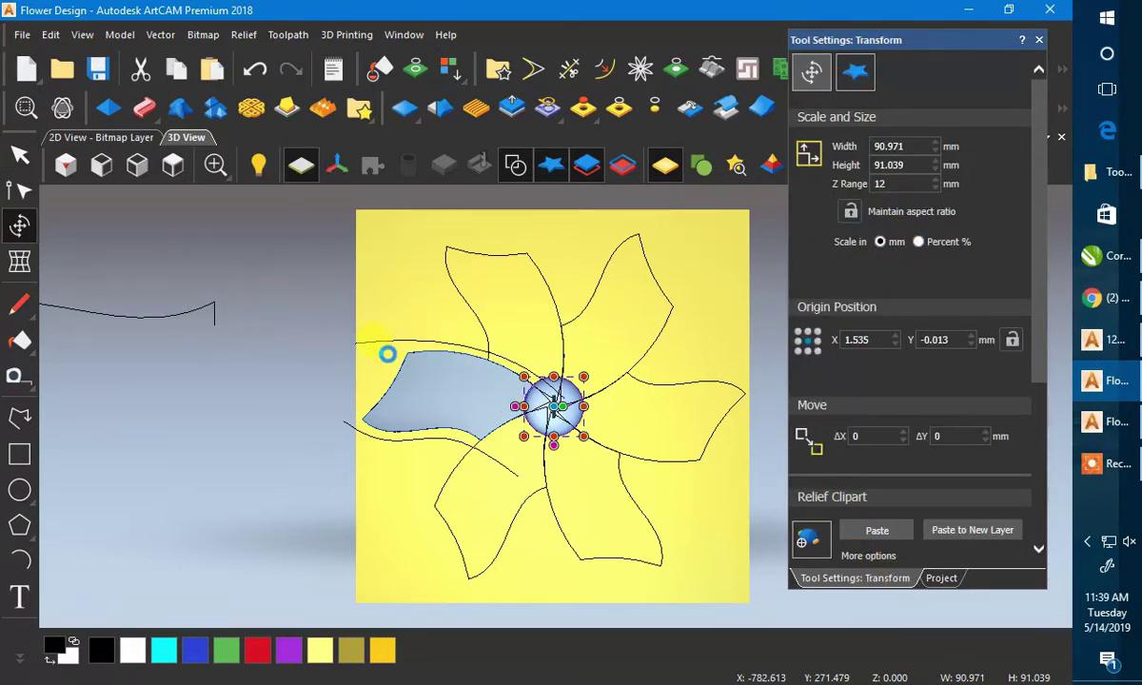
left_click(421, 356)
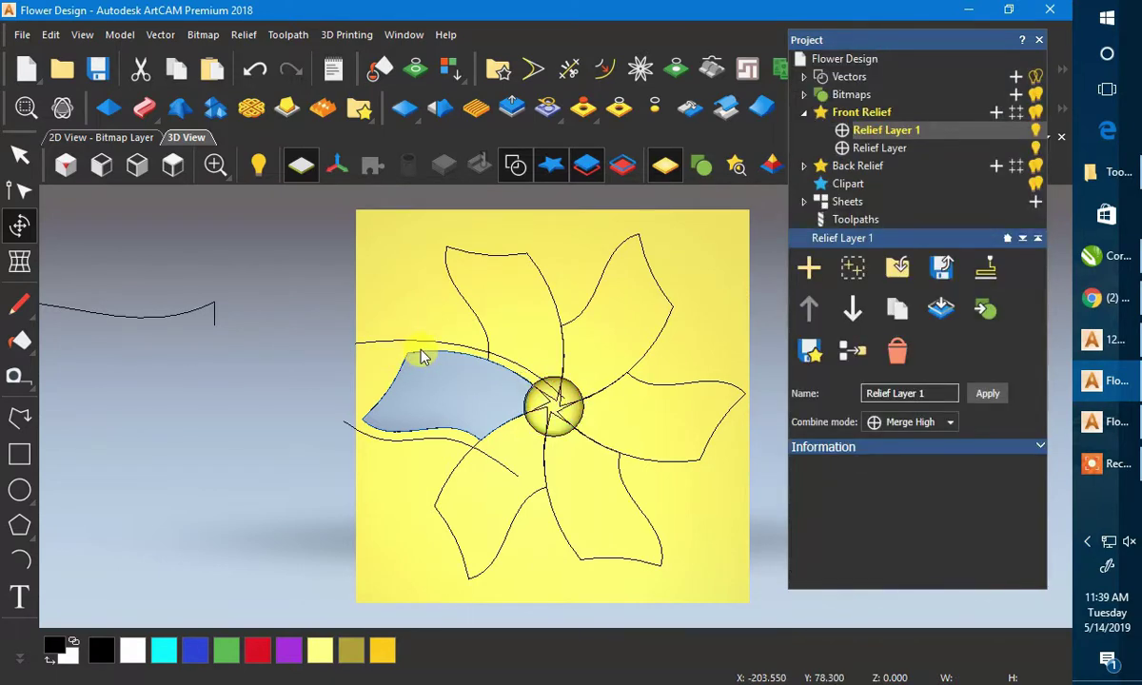
left_click(425, 352)
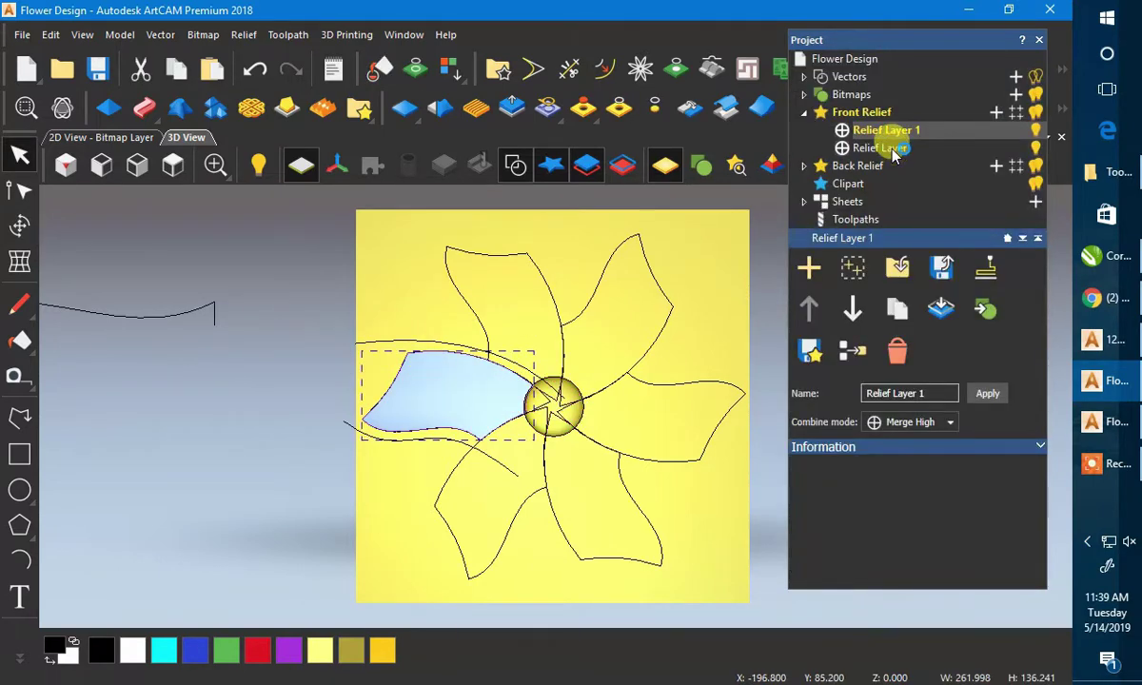
left_click(19, 225)
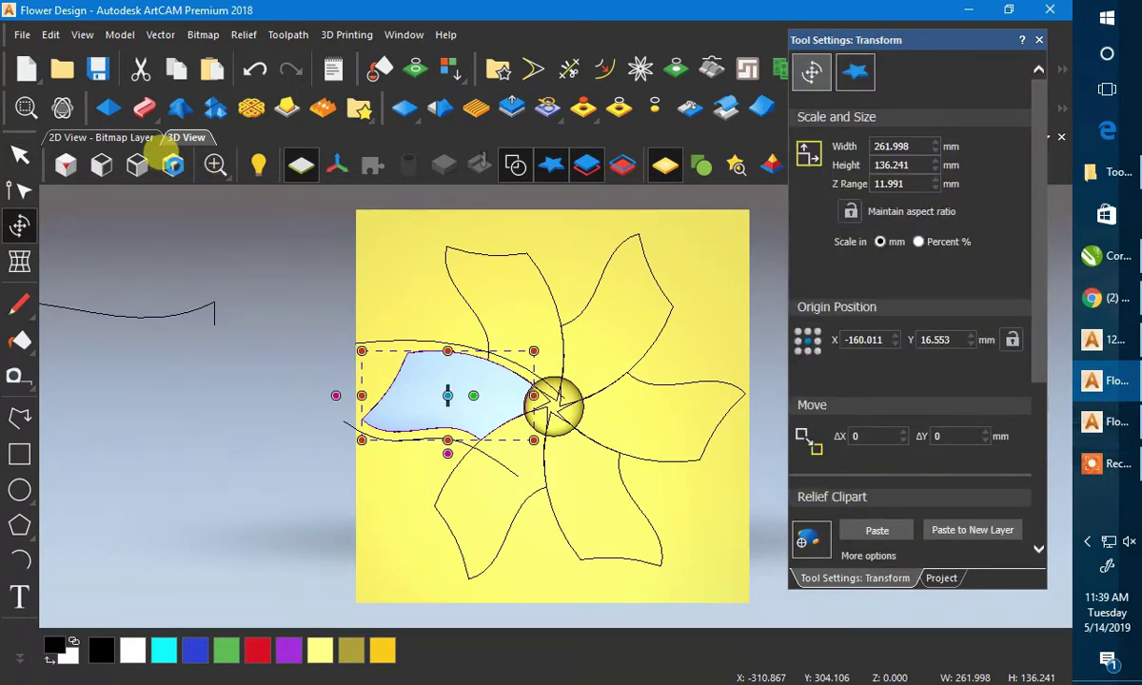
key("Escape")
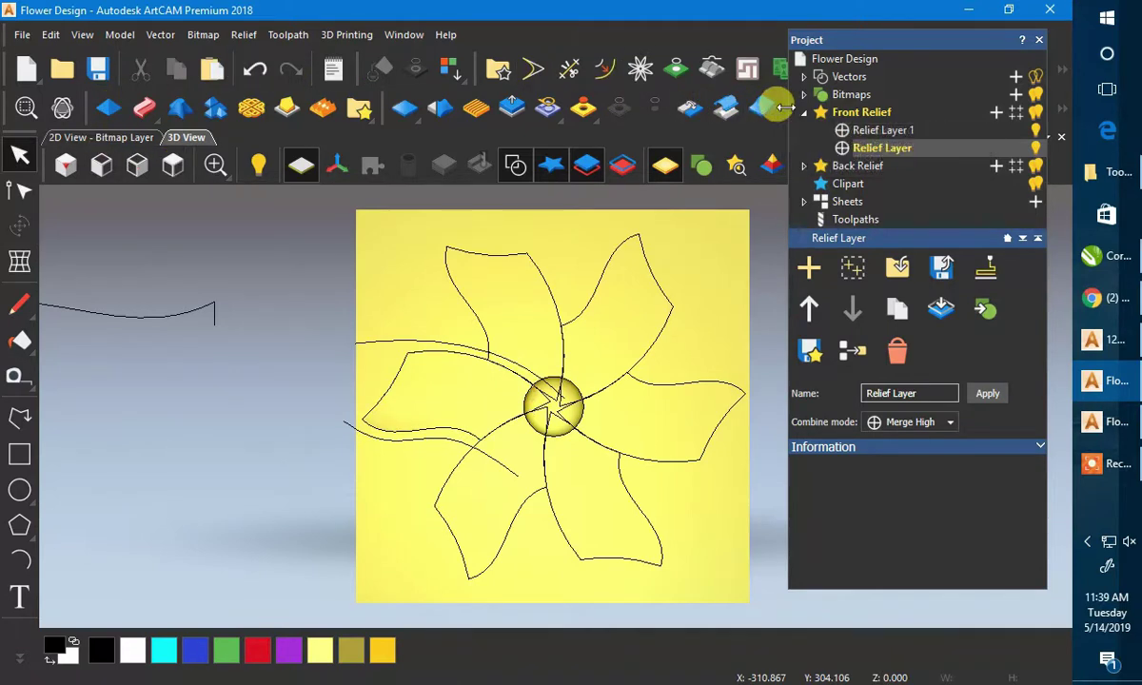
- Make the left petal on Relief Layer clipart again and rotate-copy it about the dome's centre as 6 objects over 360 degrees
left_click(571, 274)
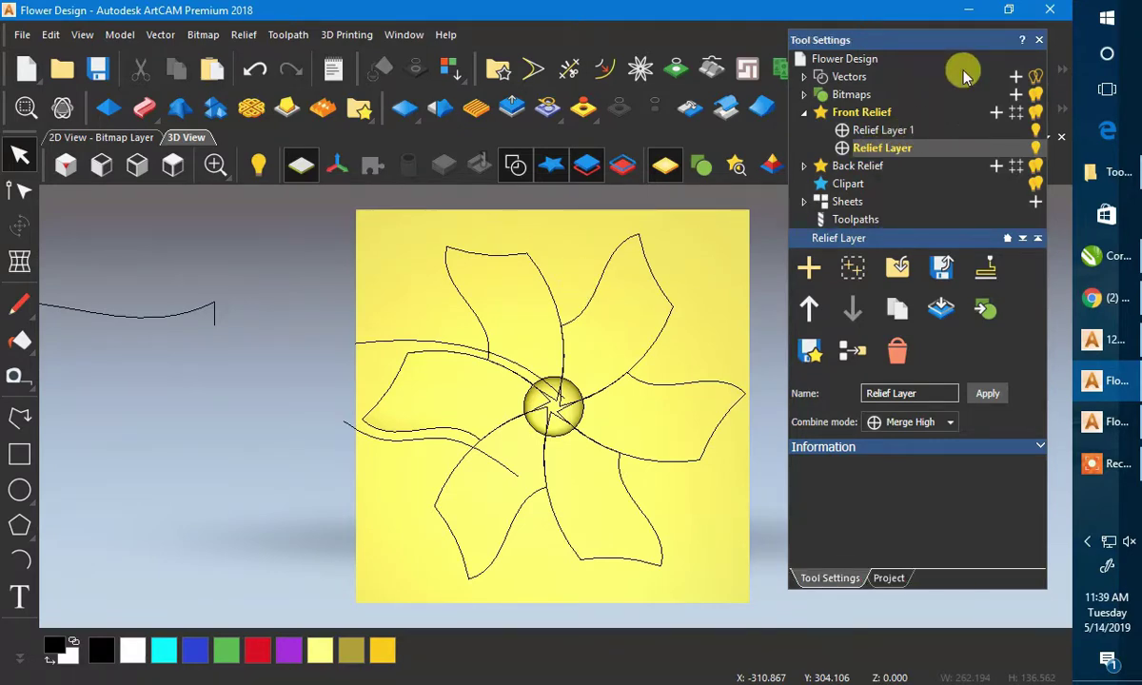
key("ctrl+t")
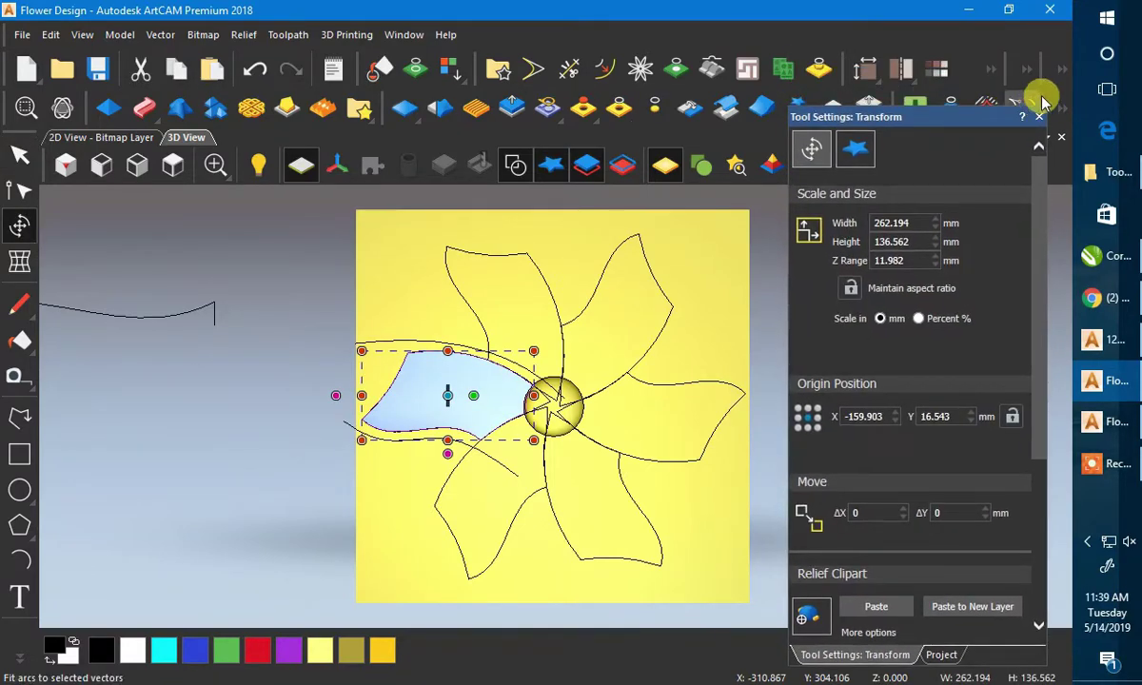
left_click(1061, 72)
left_click(1033, 103)
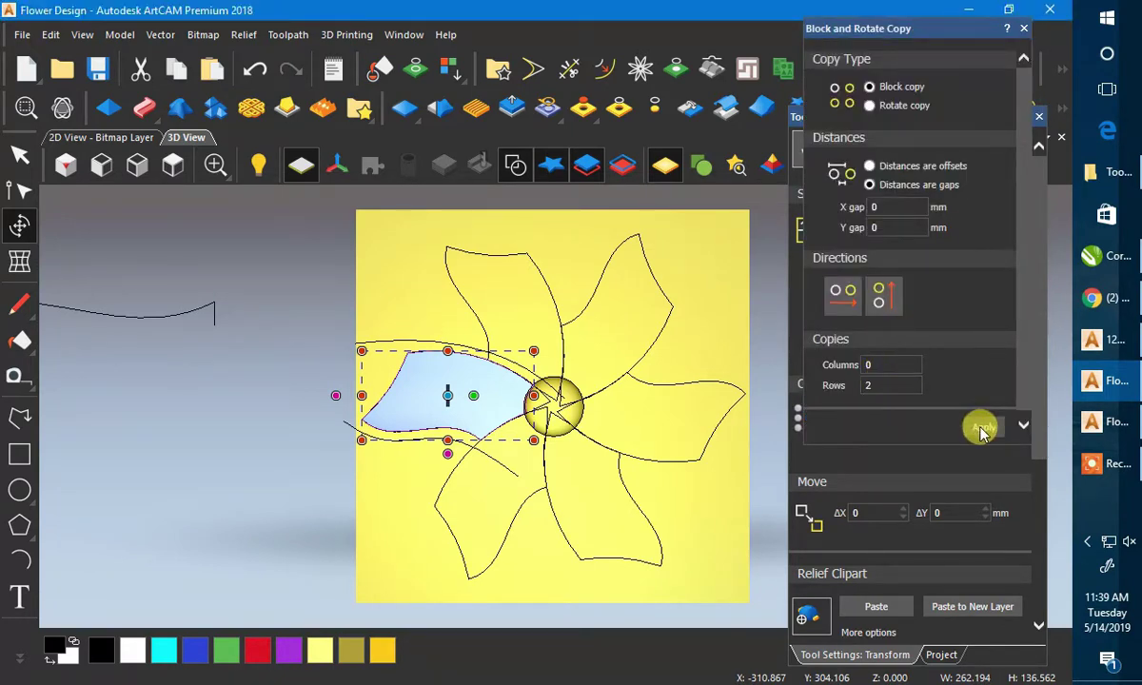
left_click(867, 106)
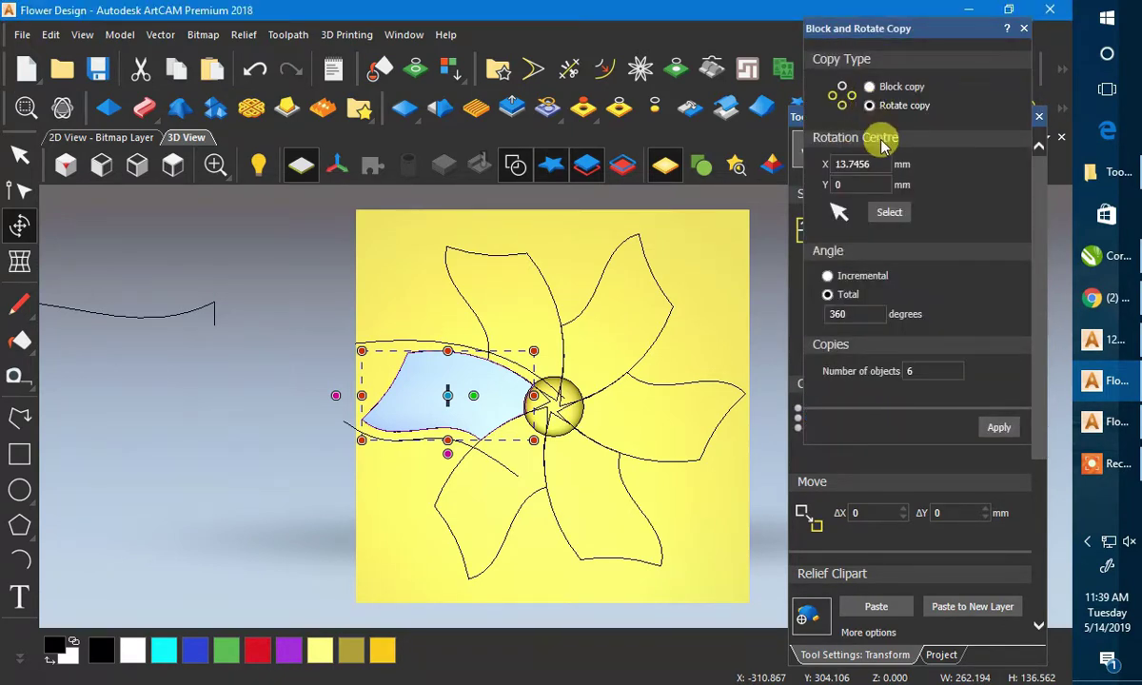
left_click(883, 215)
scroll(550, 396, "up", 5)
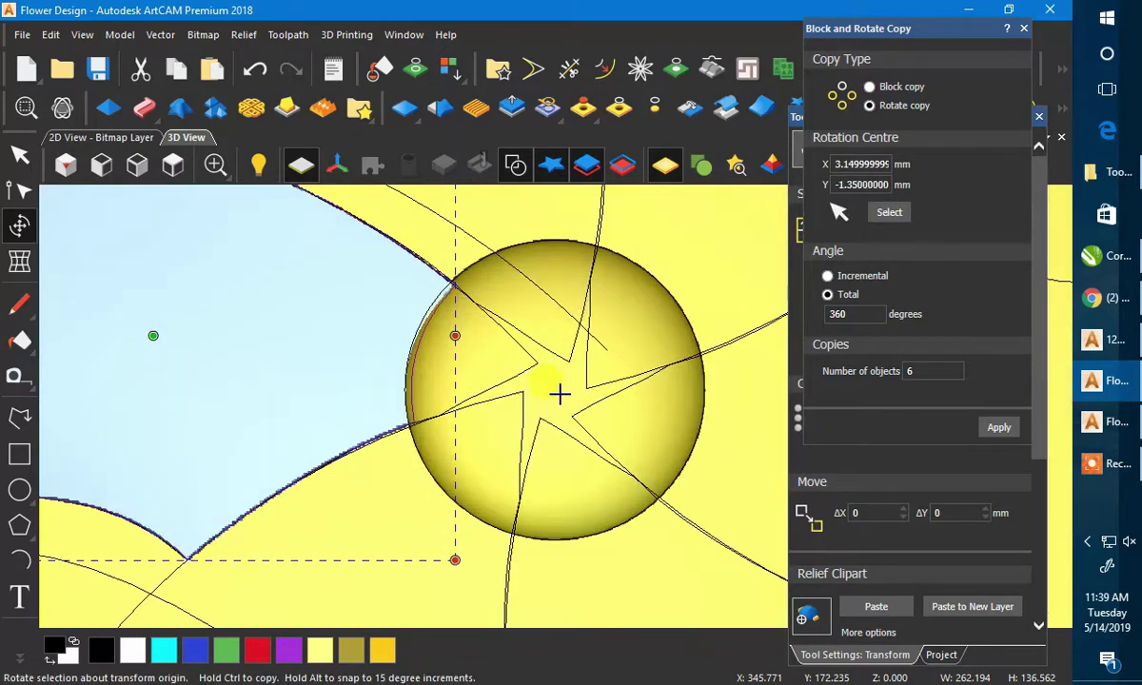
left_click(557, 390)
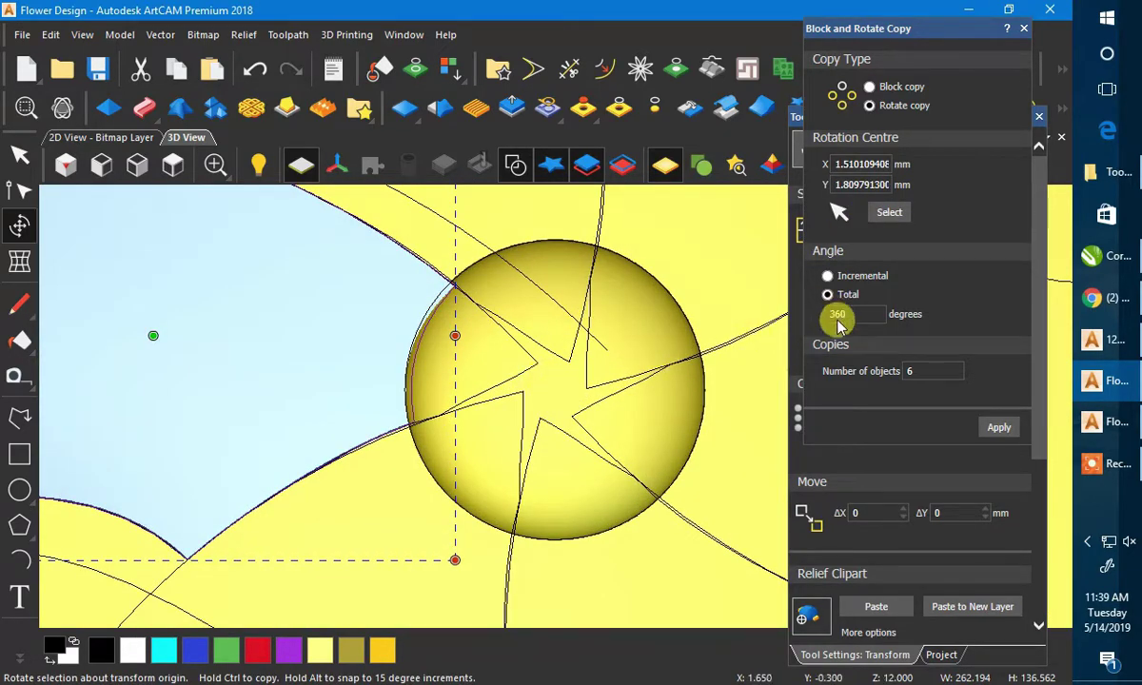
left_click(1023, 27)
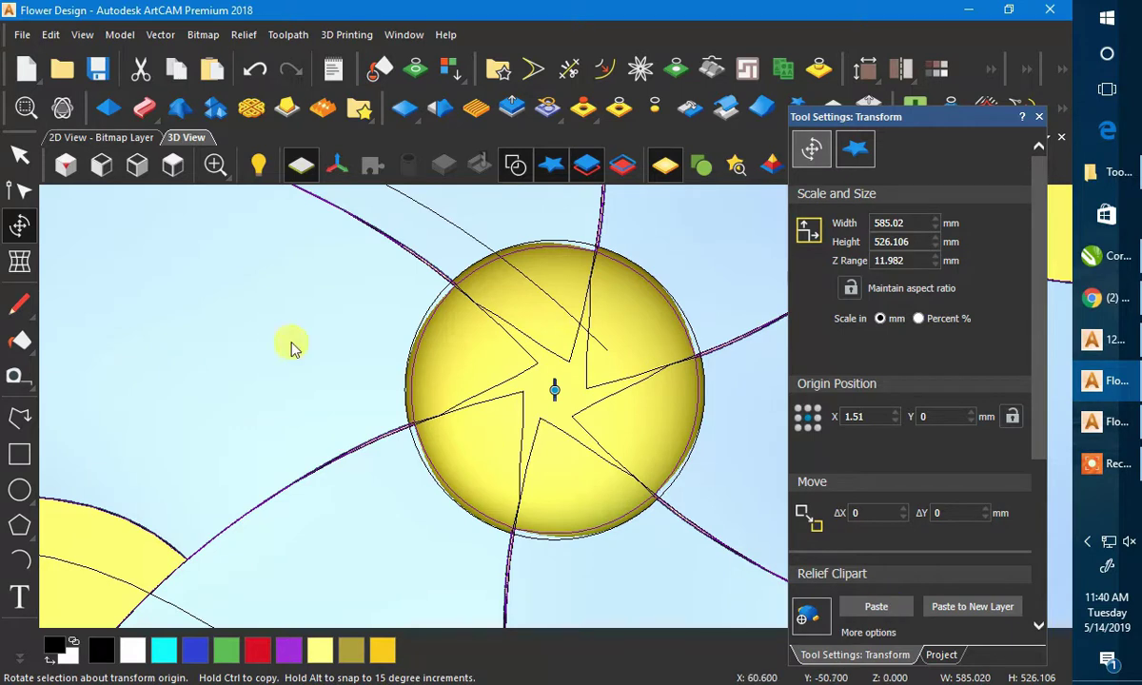
- Paste the six petal cliparts into Relief Layer and save the Flower Design model
left_click(176, 166)
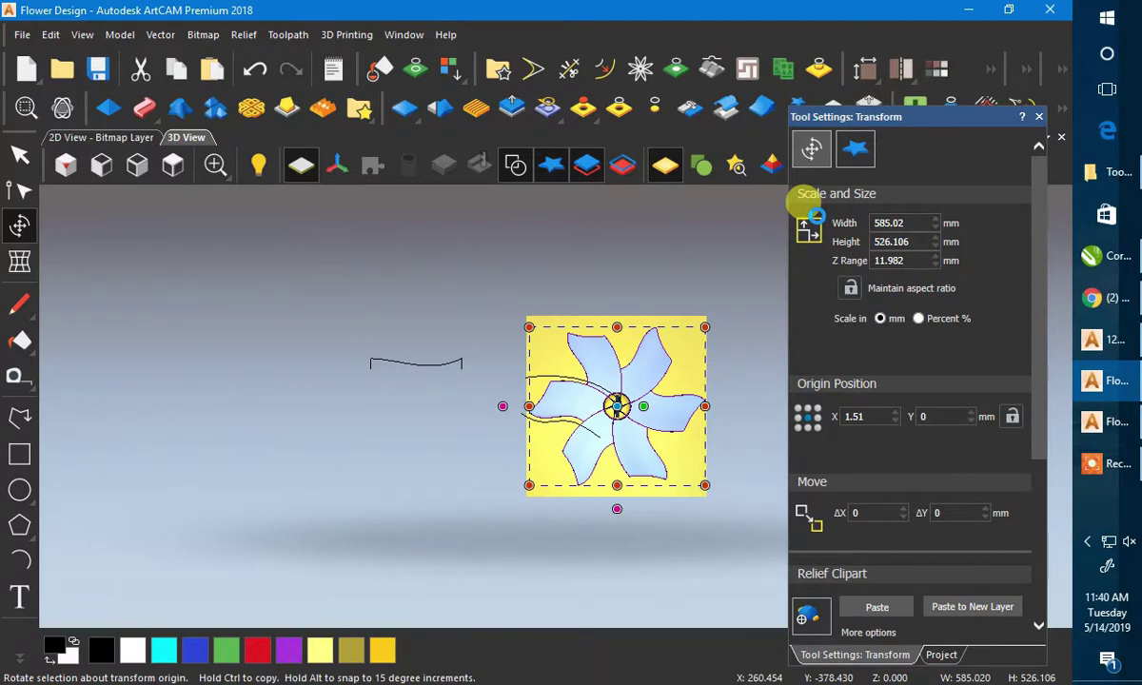
key("Escape")
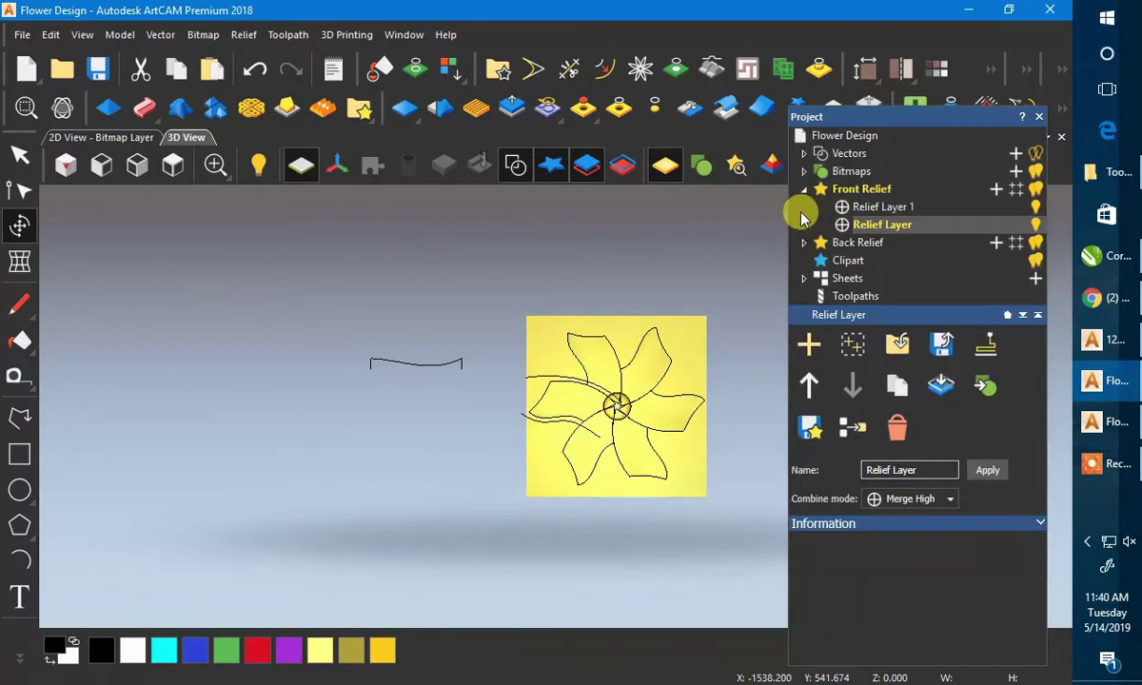
key("ctrl+s")
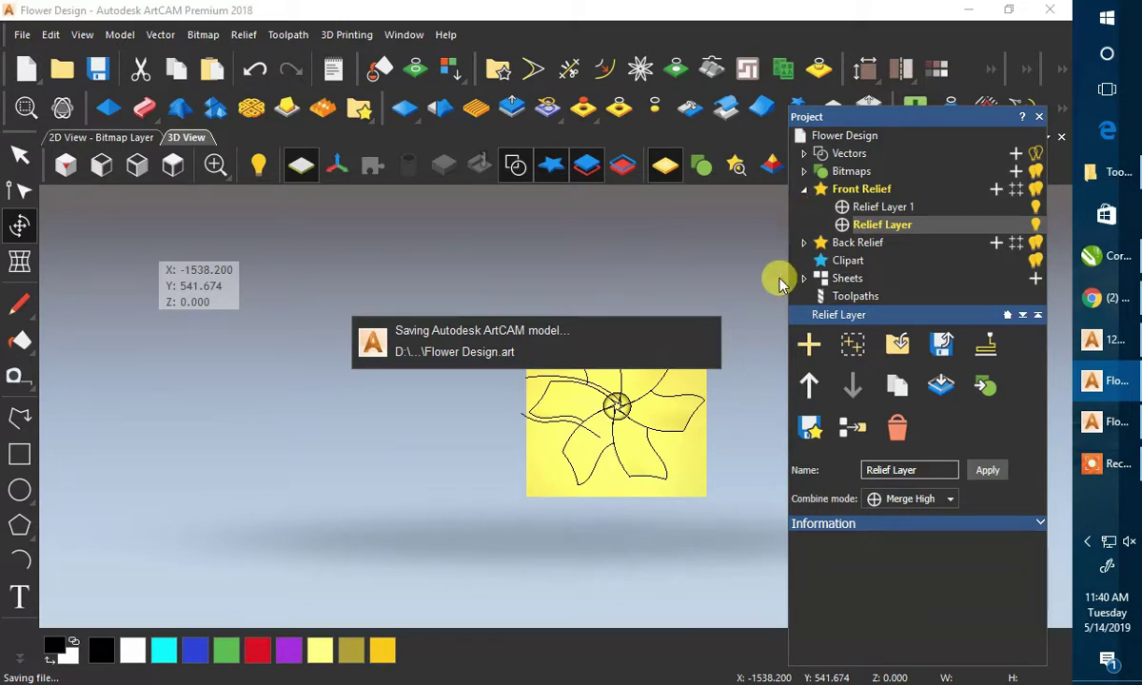
left_click(172, 166)
key("ctrl+s")
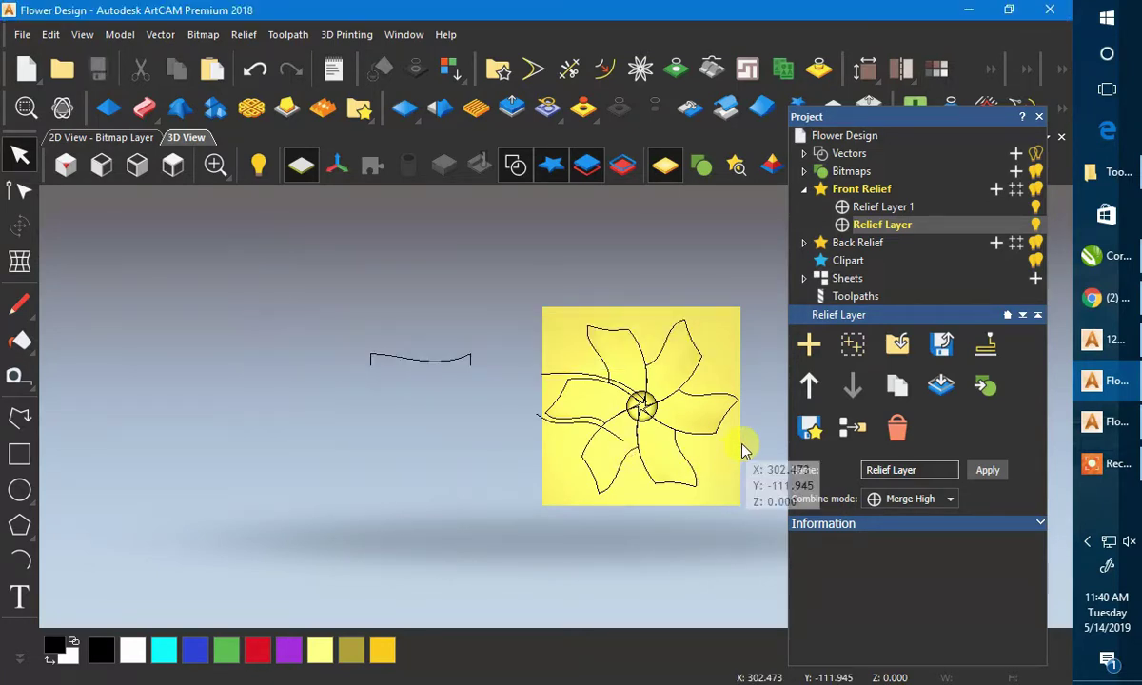
- Inspect the six petals and the centre dome of the rebuilt flower up close from a tilted 3D view
scroll(747, 411, "up", 4)
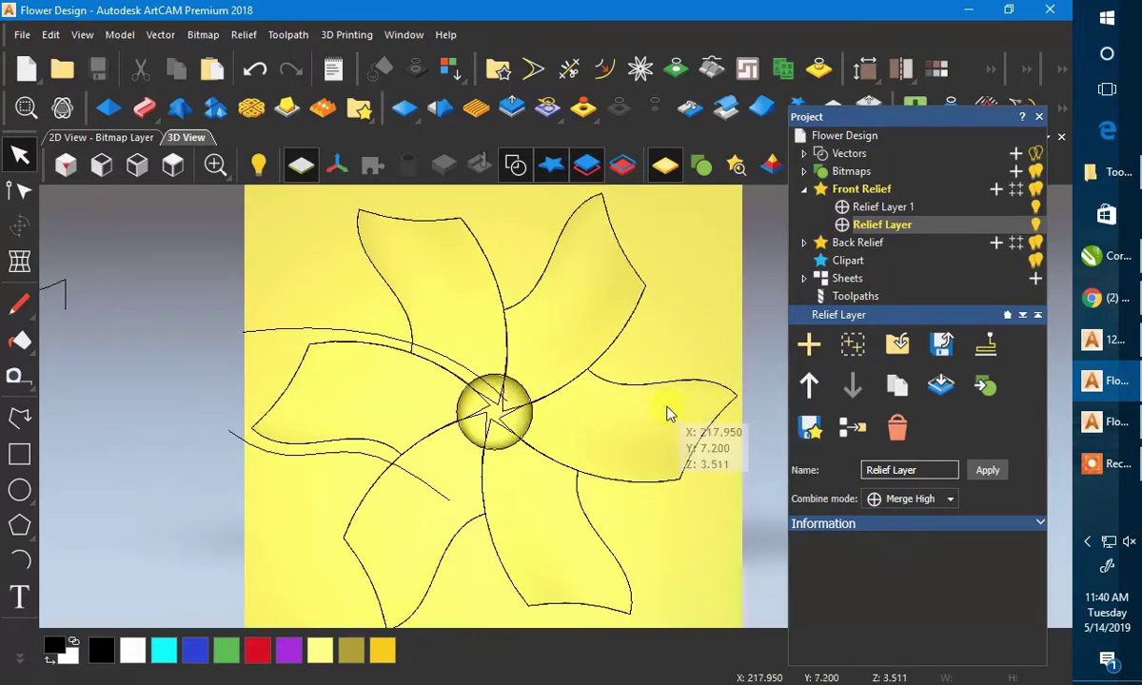
scroll(668, 407, "down", 2)
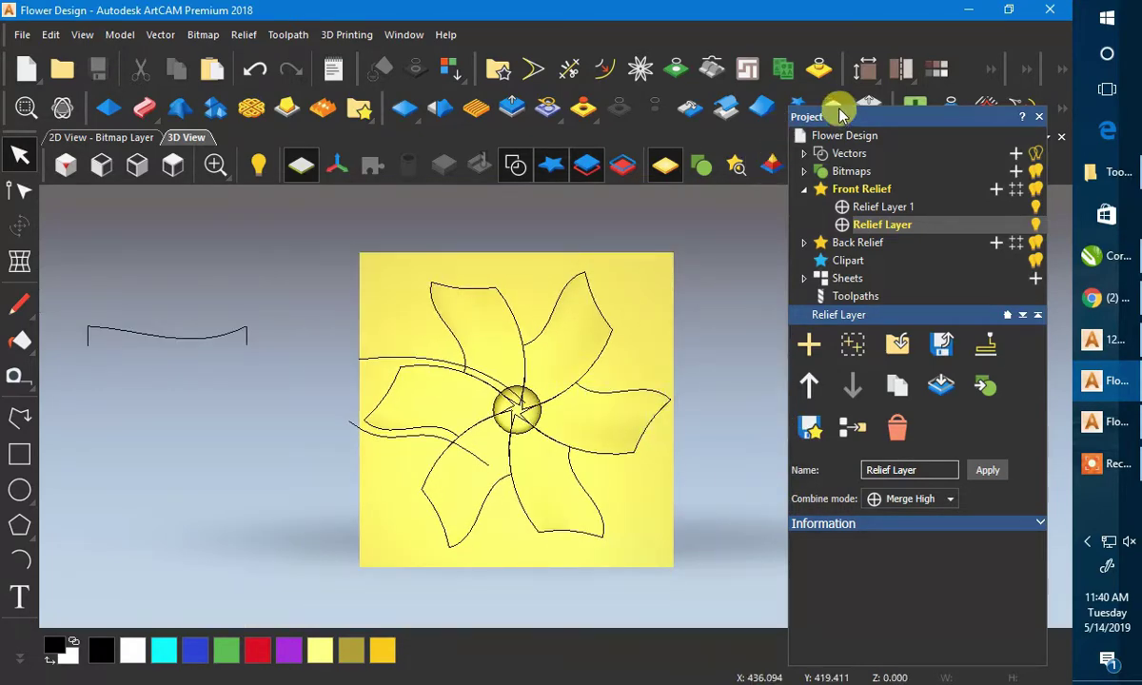
left_click_drag(841, 116, 824, 44)
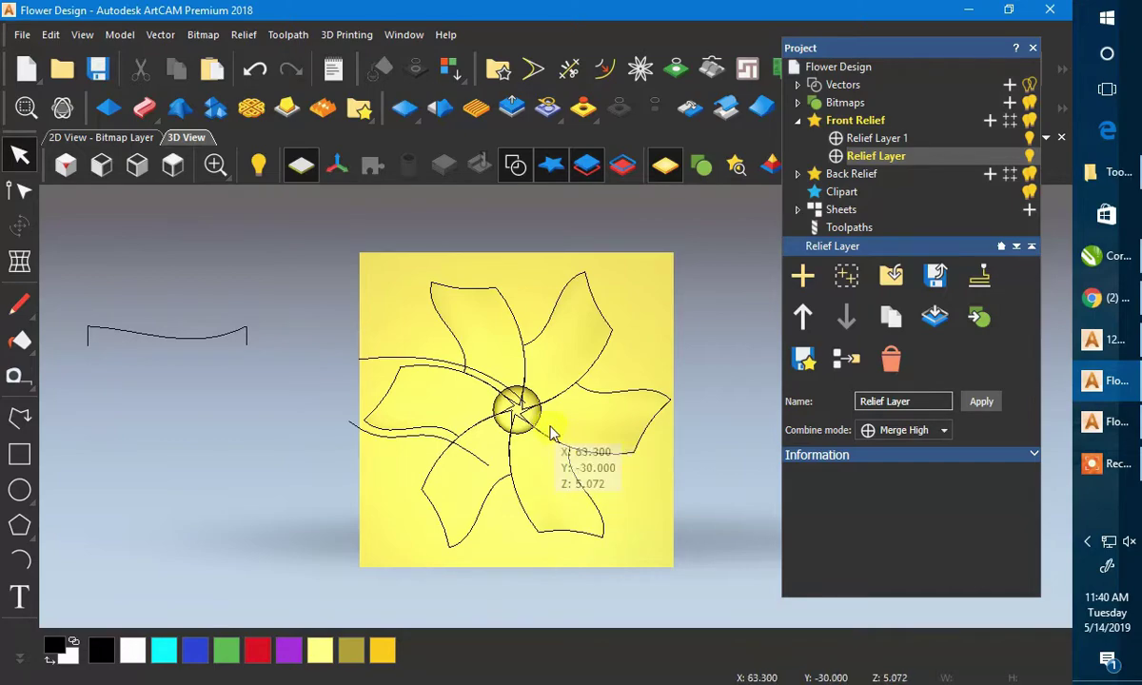
scroll(549, 433, "up", 5)
left_click_drag(551, 390, 511, 433)
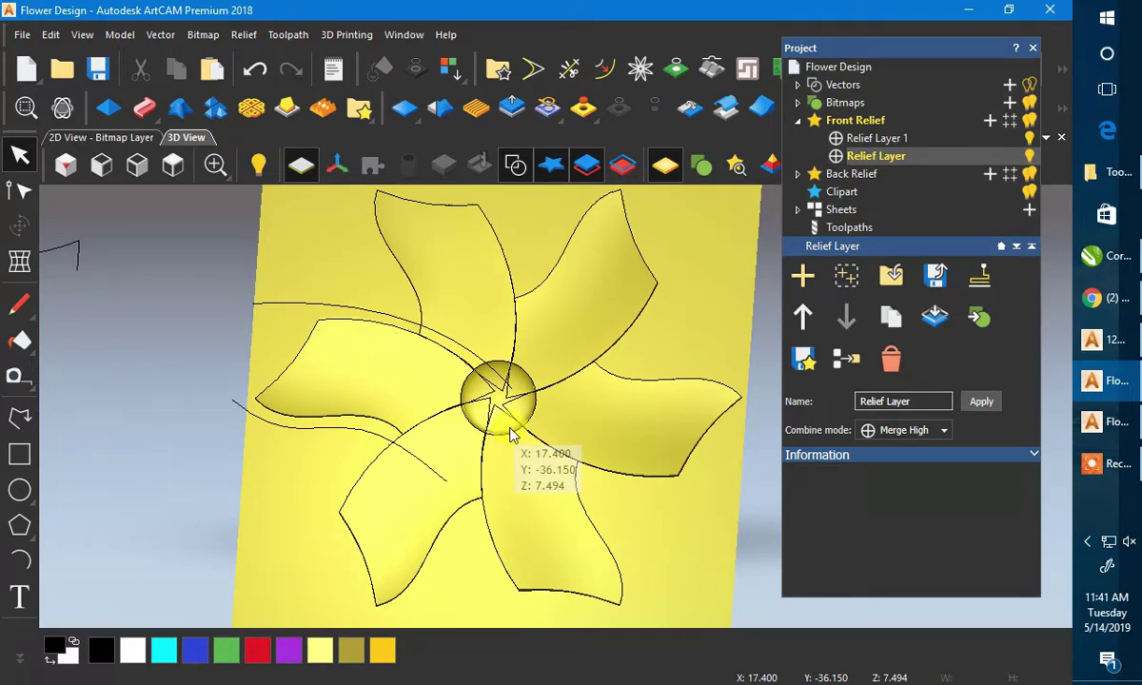
- Save the flower model and scale the petal relief layer to a height of 12 mm without a mask
left_click(166, 162)
left_click(102, 76)
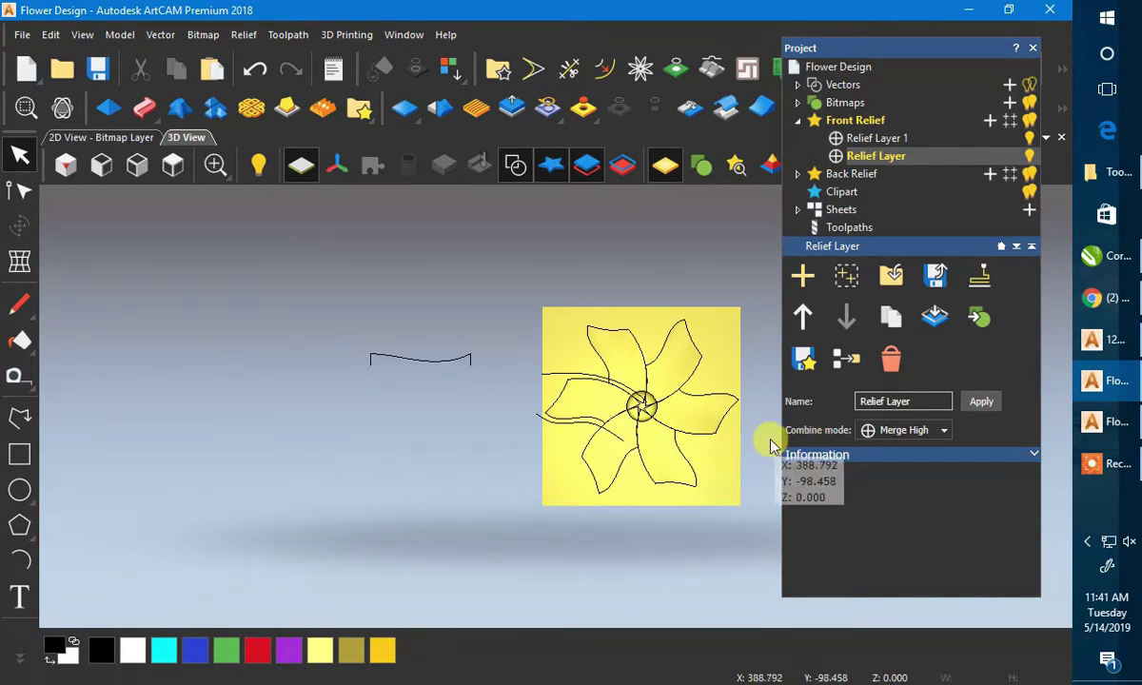
scroll(733, 418, "up", 3)
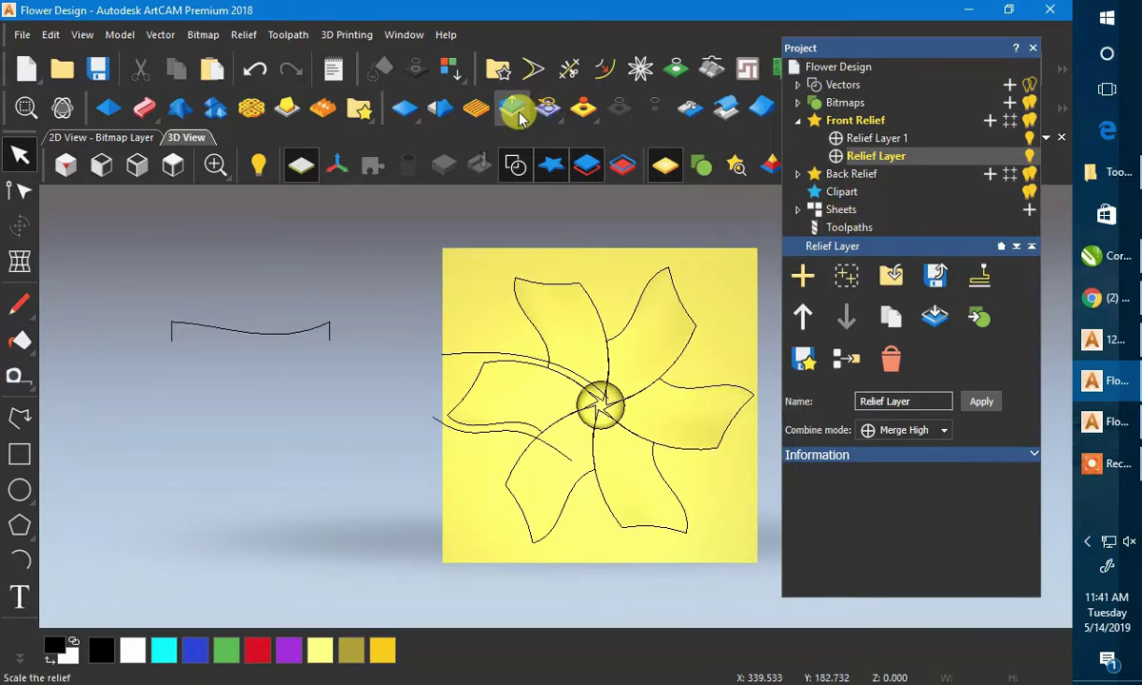
left_click(626, 157)
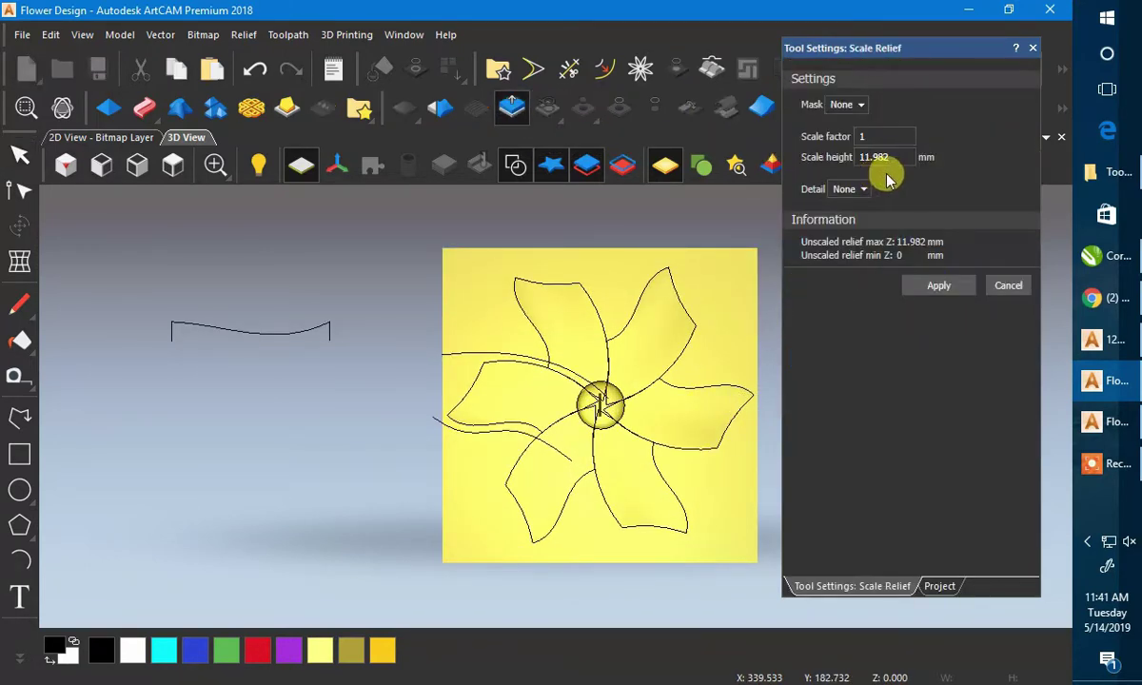
left_click_drag(892, 158, 811, 159)
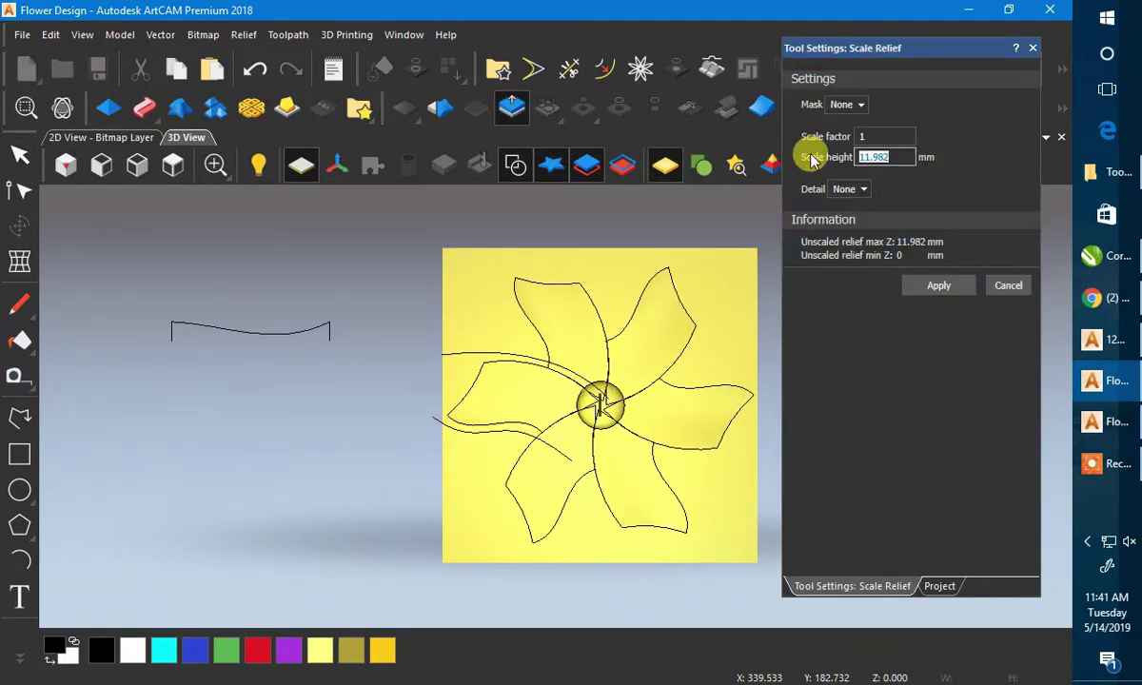
type("12")
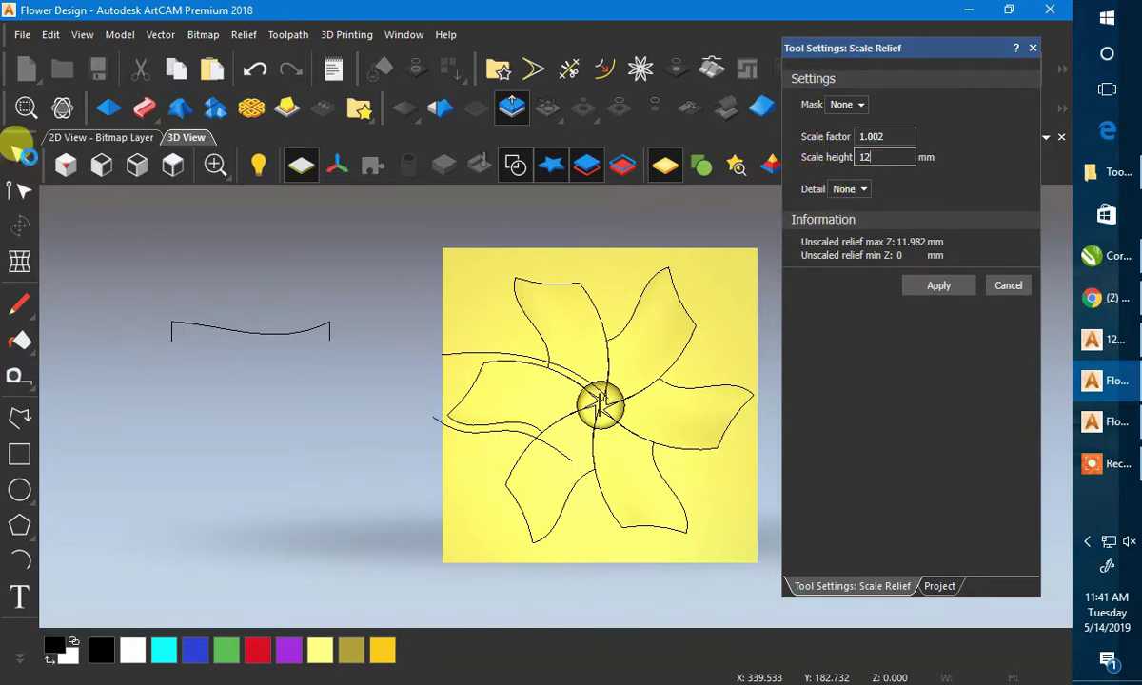
key("Tab")
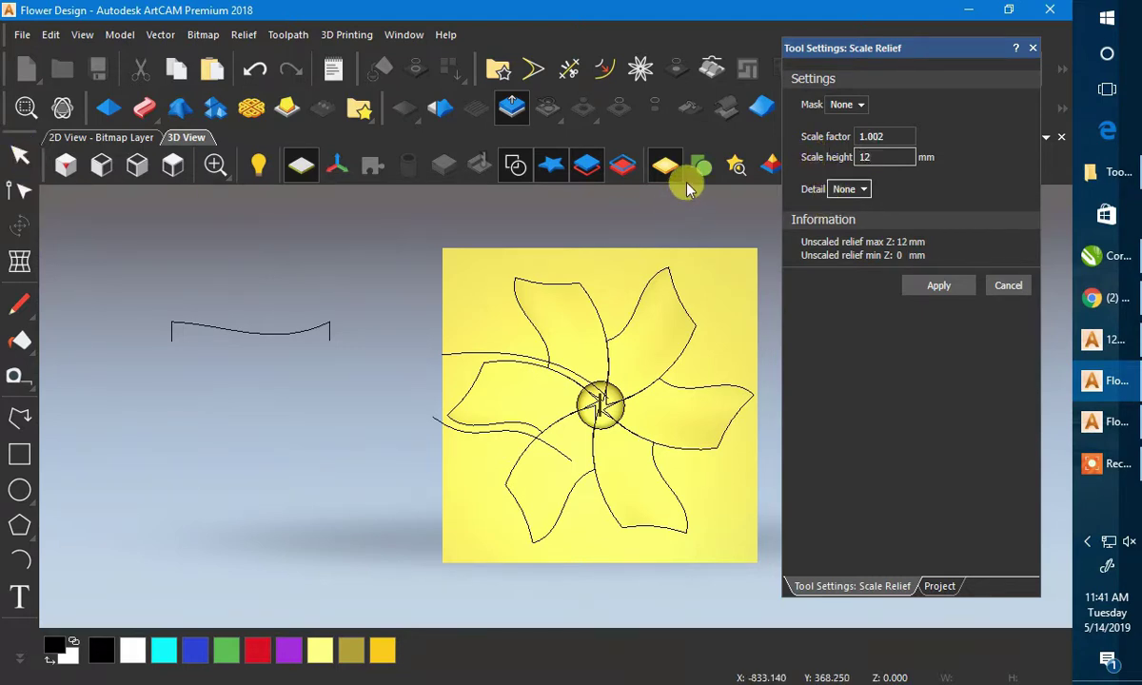
left_click(895, 138)
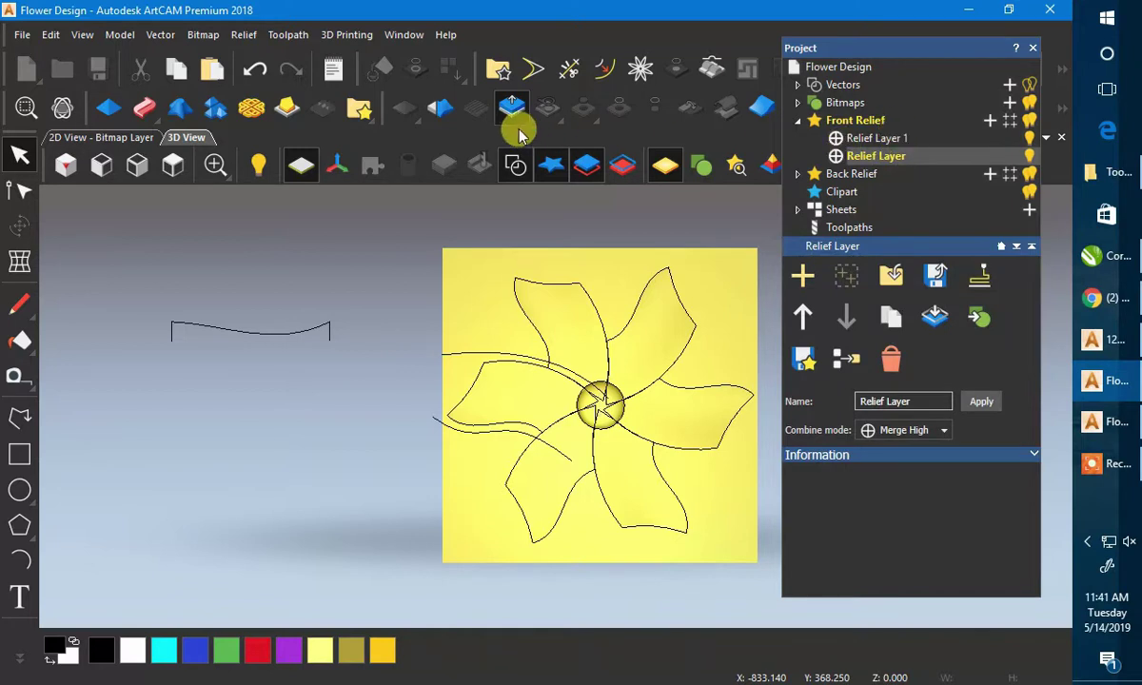
- Check the relief's scale height in the Scale Relief settings and save the Flower Design model
left_click(514, 112)
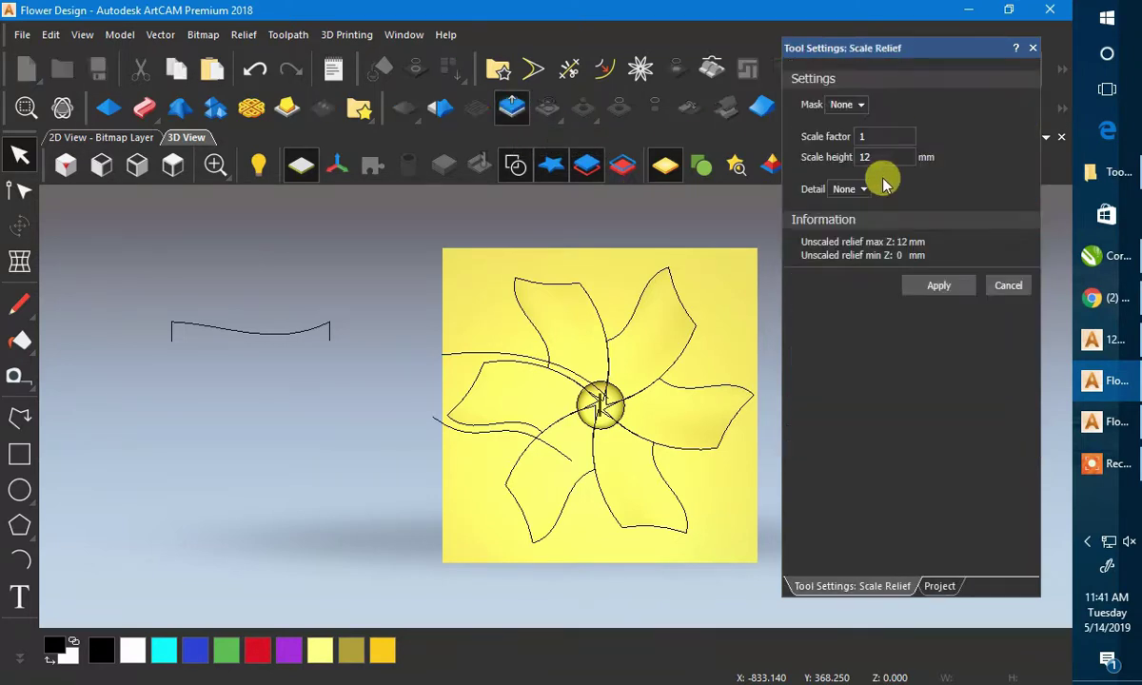
left_click(19, 152)
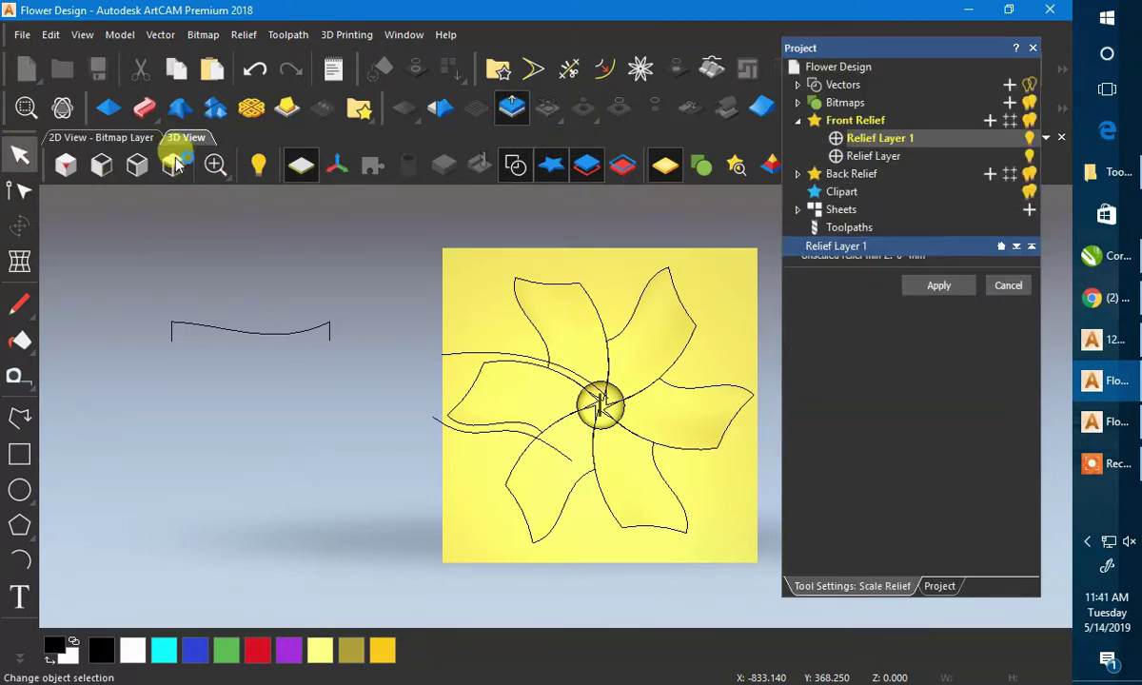
left_click(172, 159)
key("ctrl+s")
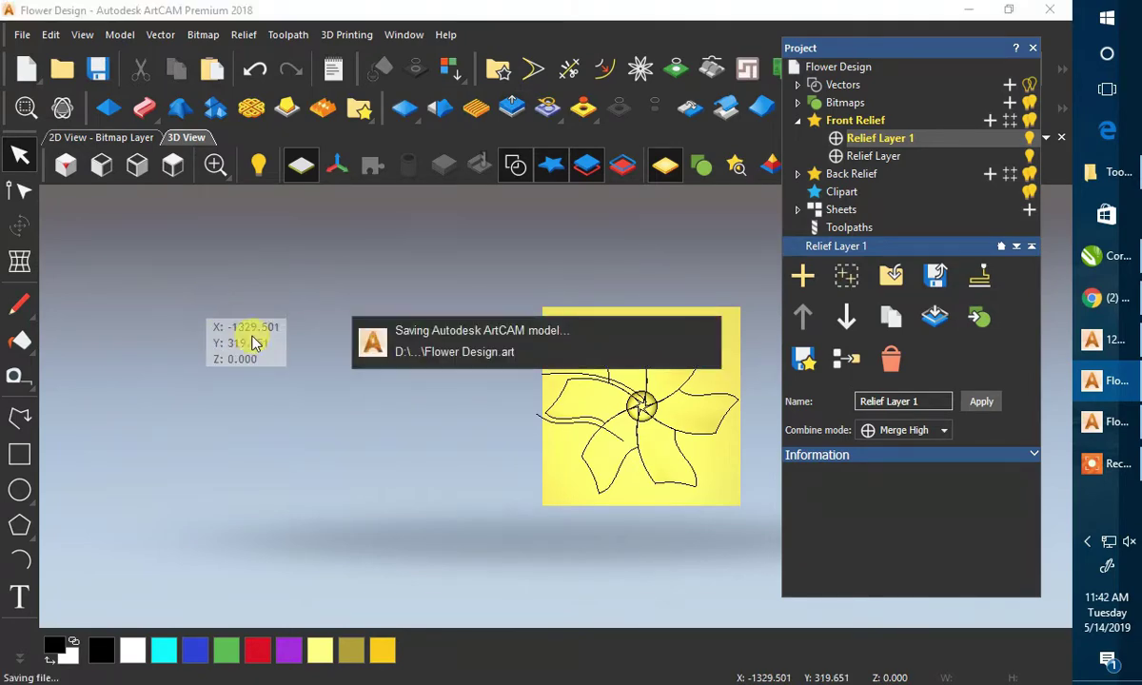
- Switch to the Flower Design8X4 model and reset its relief layer
left_click(1099, 423)
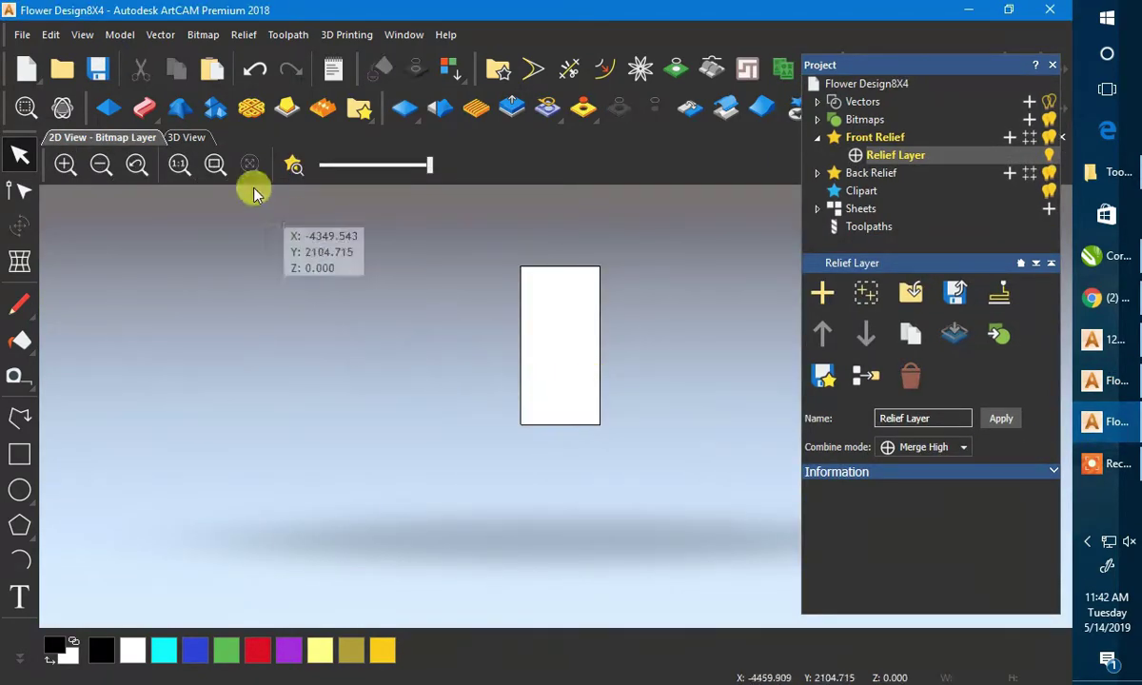
left_click(185, 137)
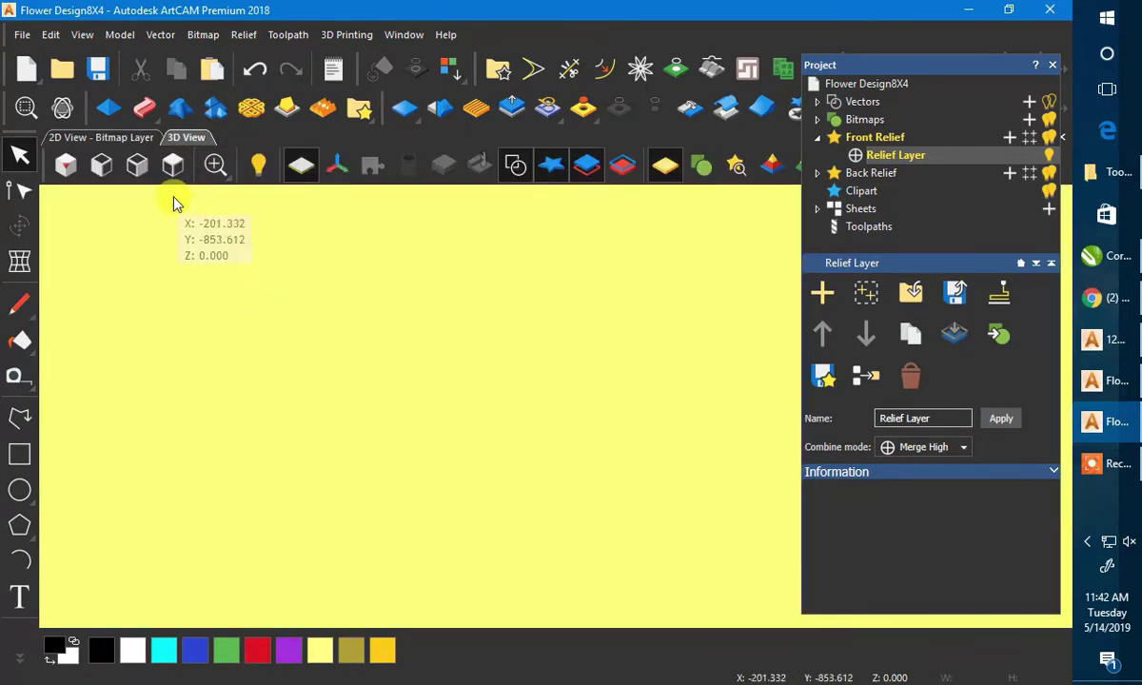
left_click(174, 167)
left_click(243, 35)
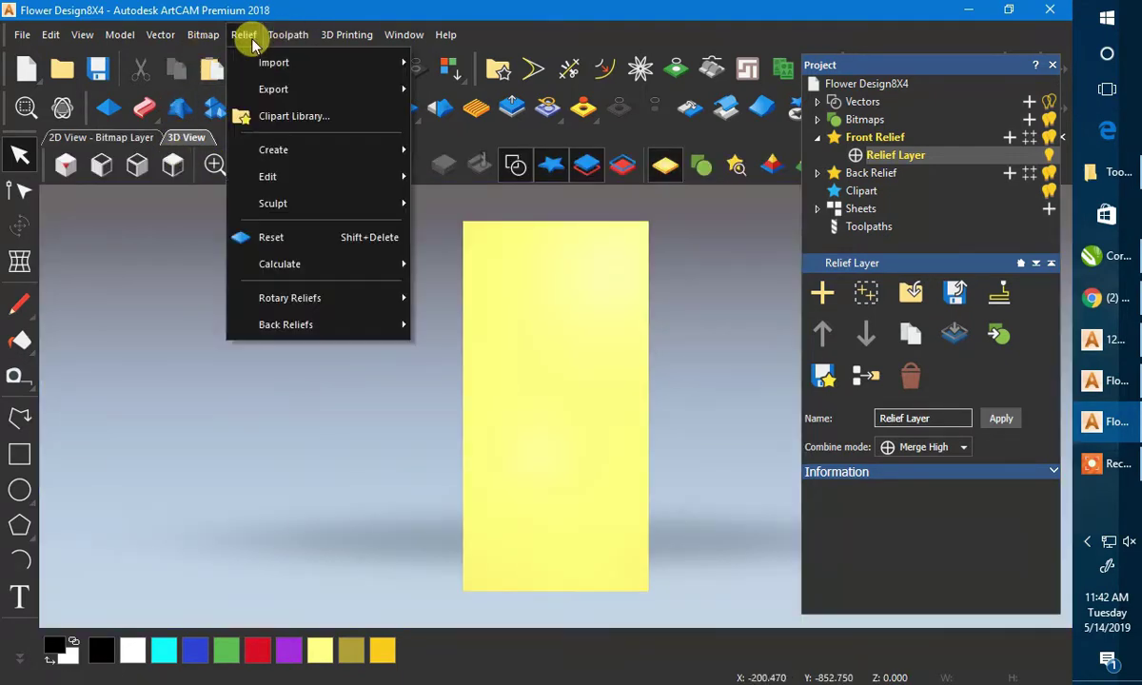
left_click(275, 238)
left_click(131, 141)
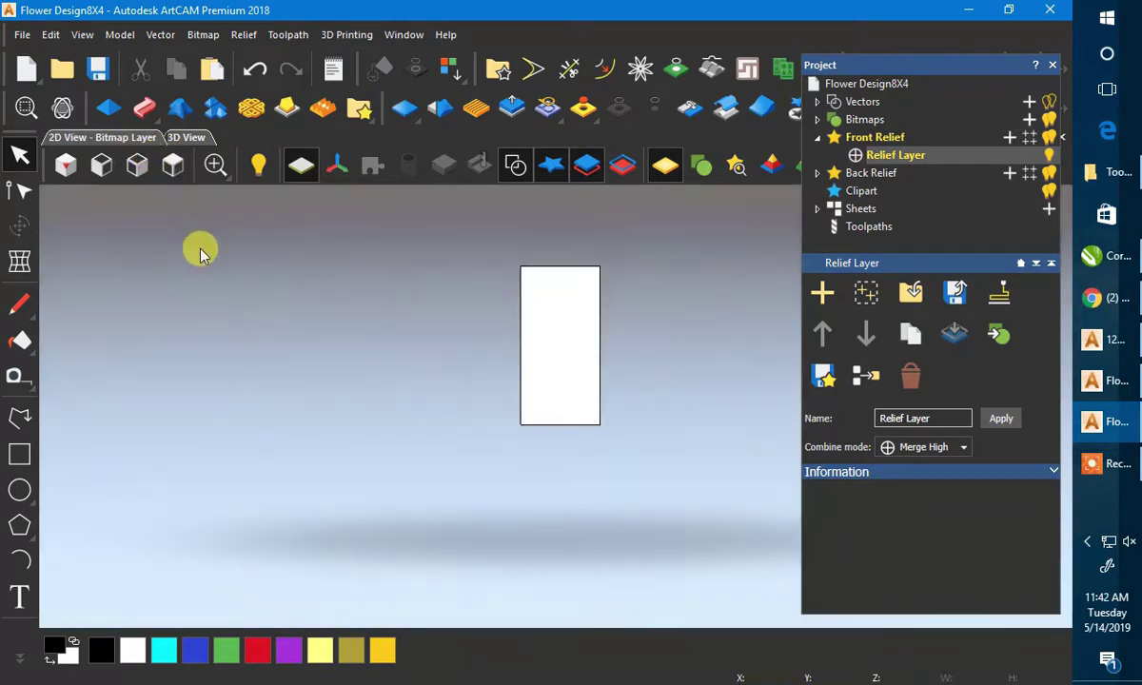
left_click(160, 36)
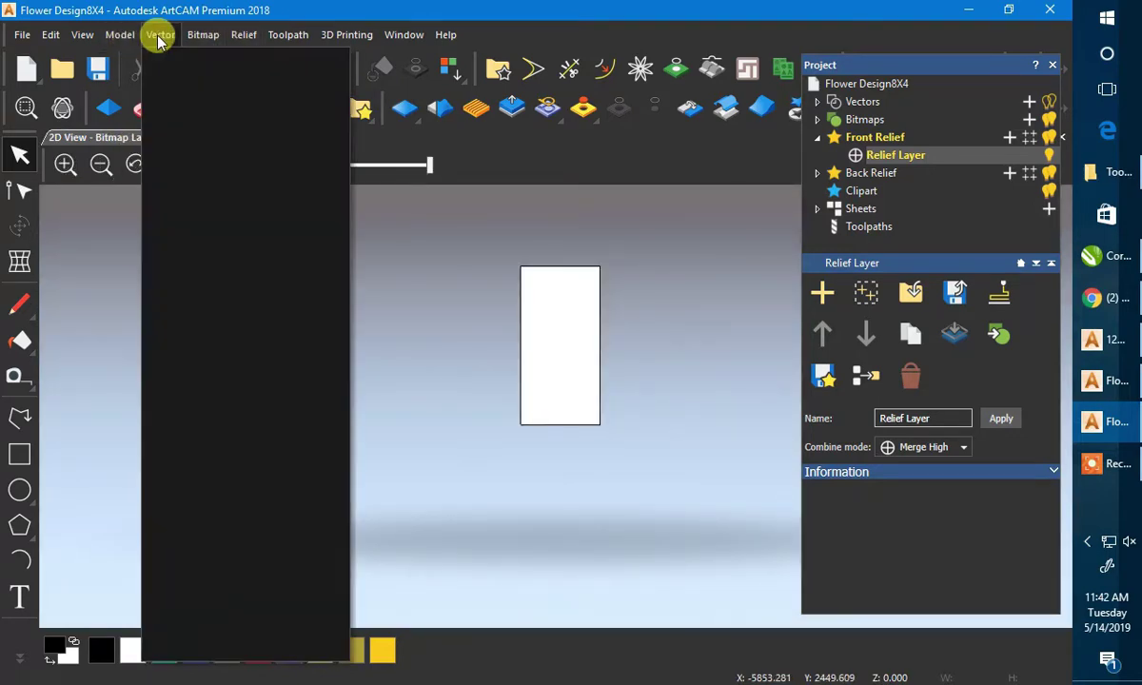
left_click(198, 79)
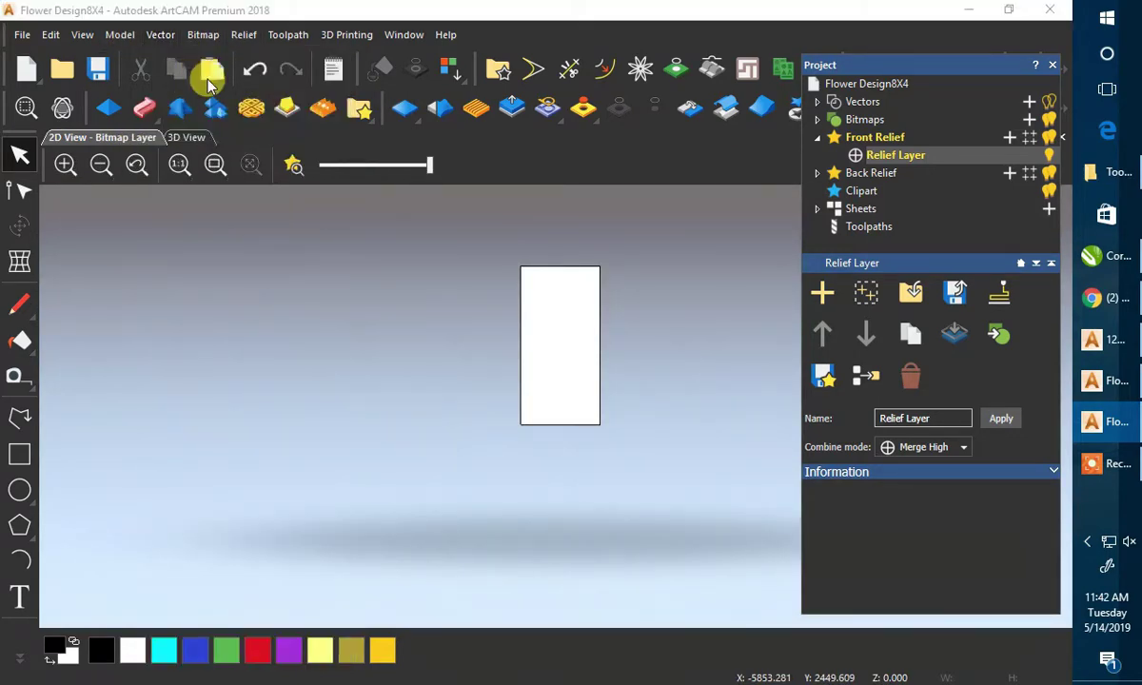
scroll(281, 399, "down", 1)
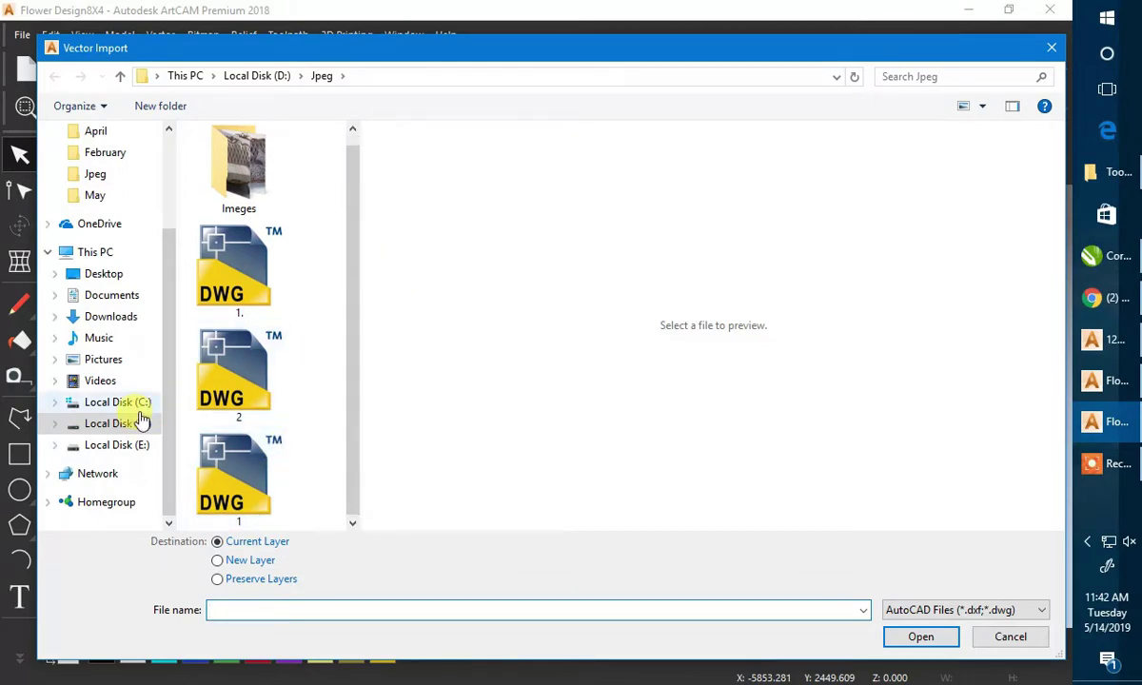
left_click(1051, 48)
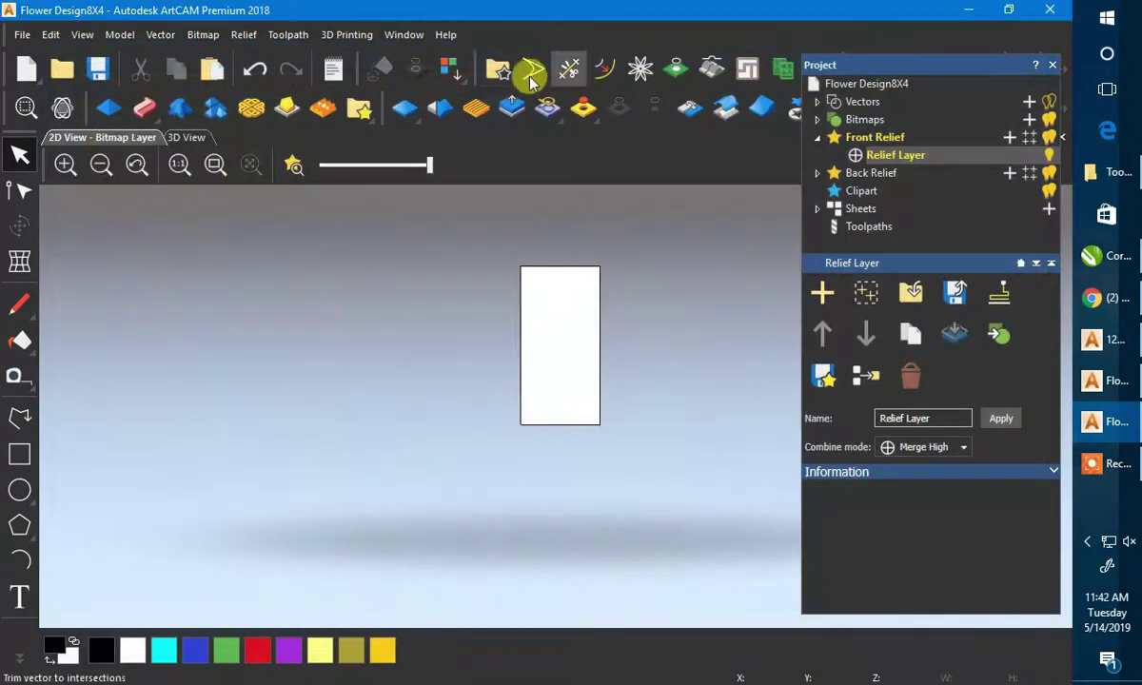
left_click(286, 34)
left_click(276, 57)
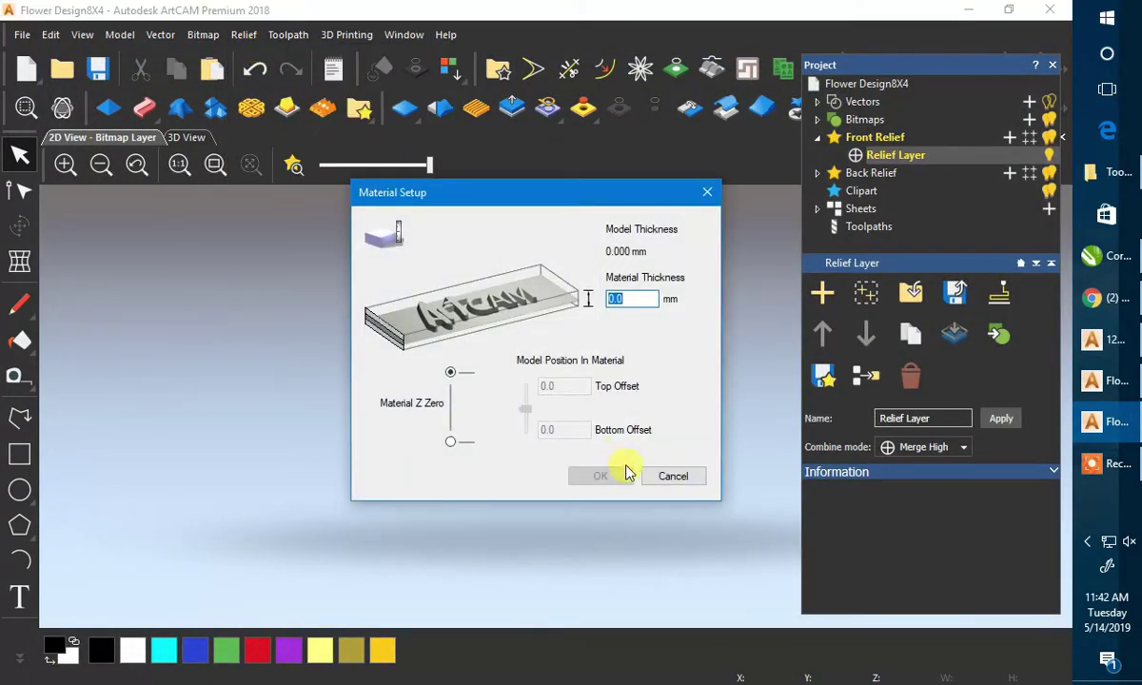
left_click(666, 474)
left_click(202, 34)
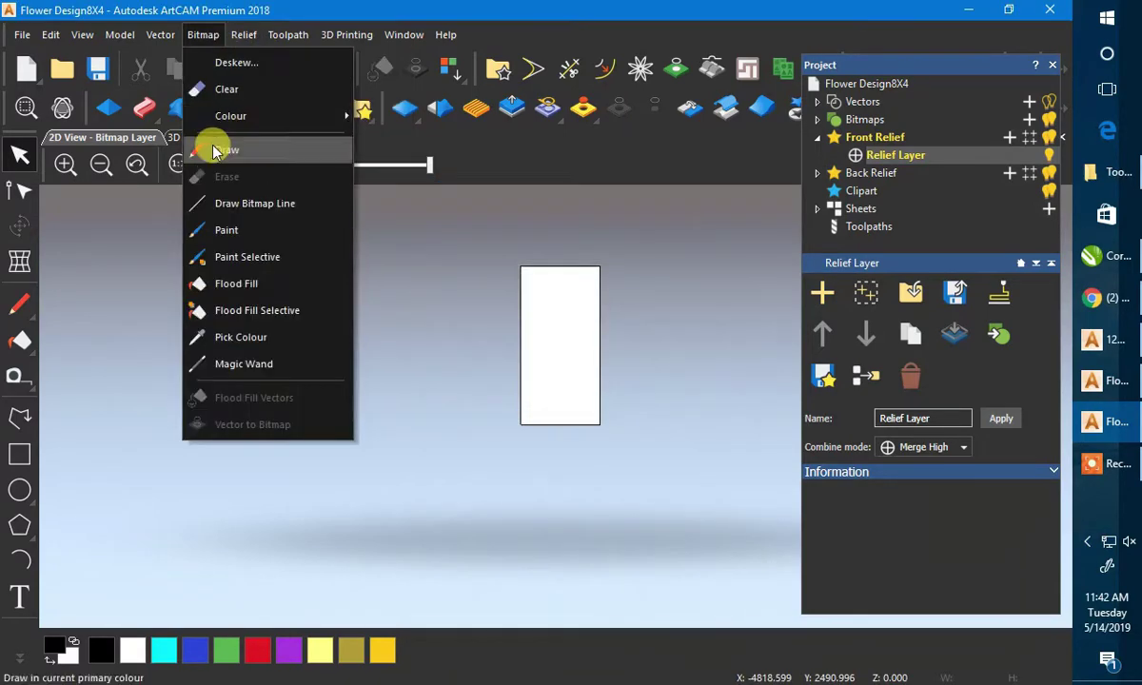
left_click(176, 136)
left_click(181, 137)
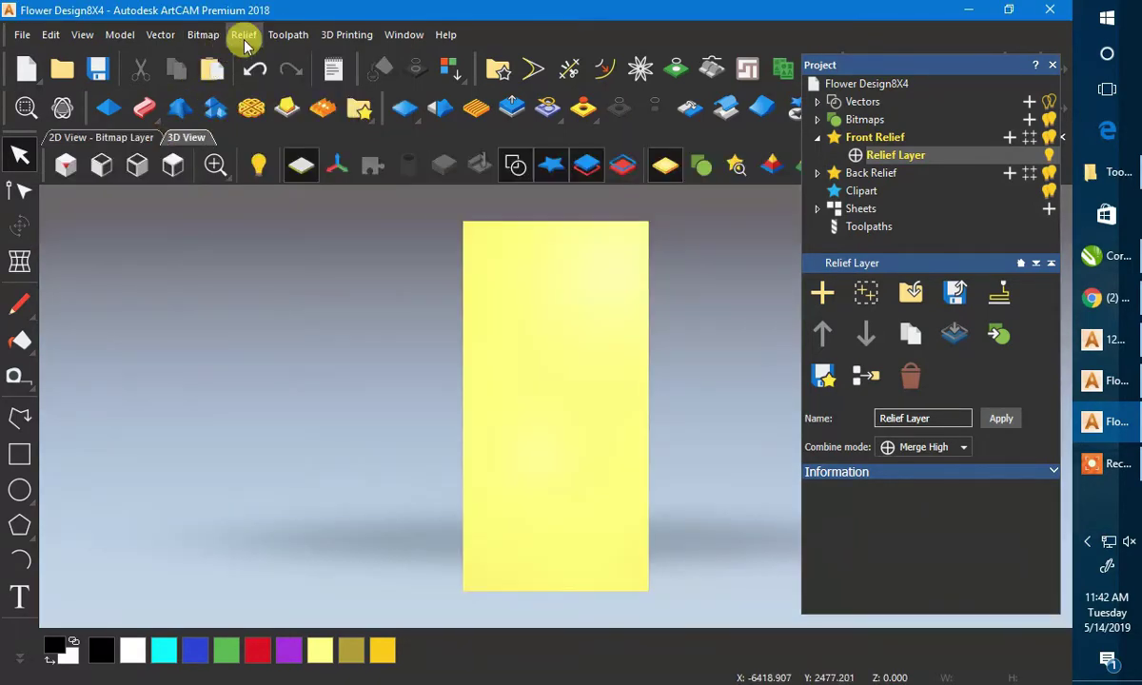
- Import the Flower Design relief into the 8X4 panel and place it in the panel's lower-left corner
left_click(244, 35)
mouse_move(257, 59)
left_click(459, 63)
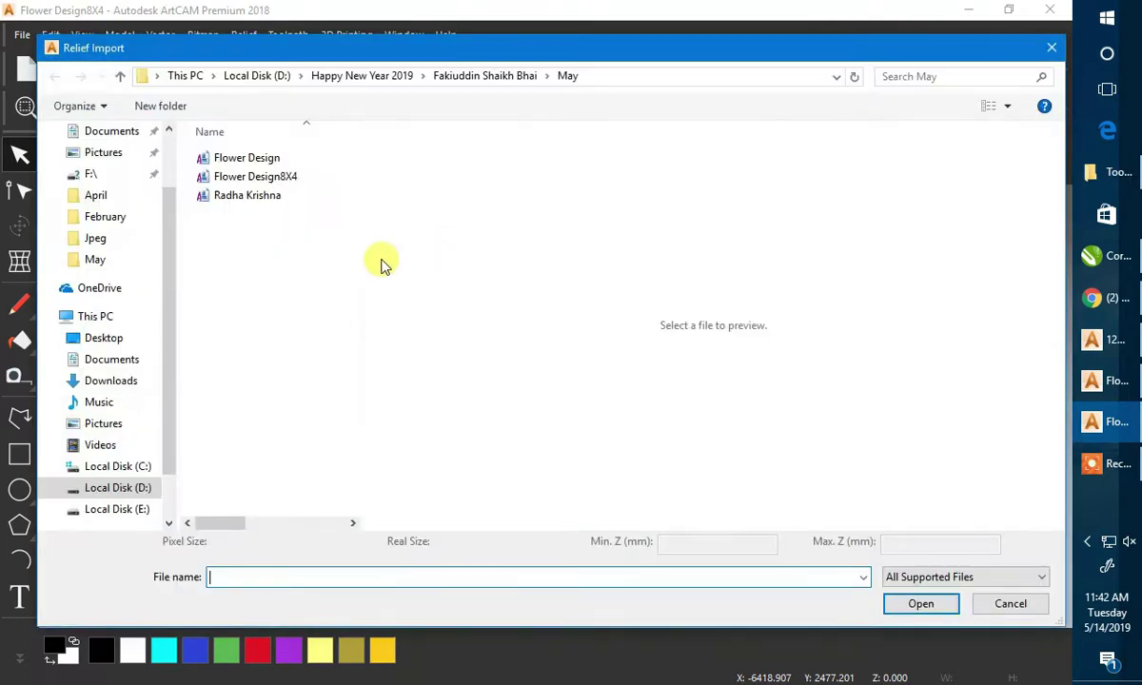
left_click(276, 161)
double_click(276, 162)
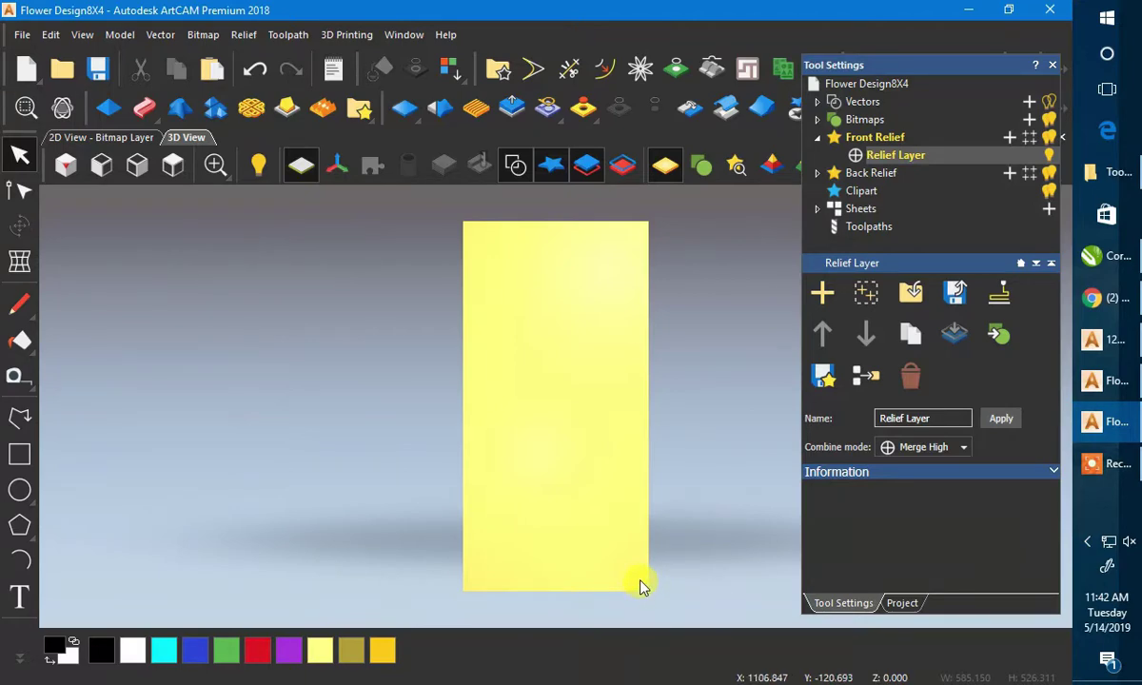
left_click(133, 140)
scroll(571, 410, "up", 5)
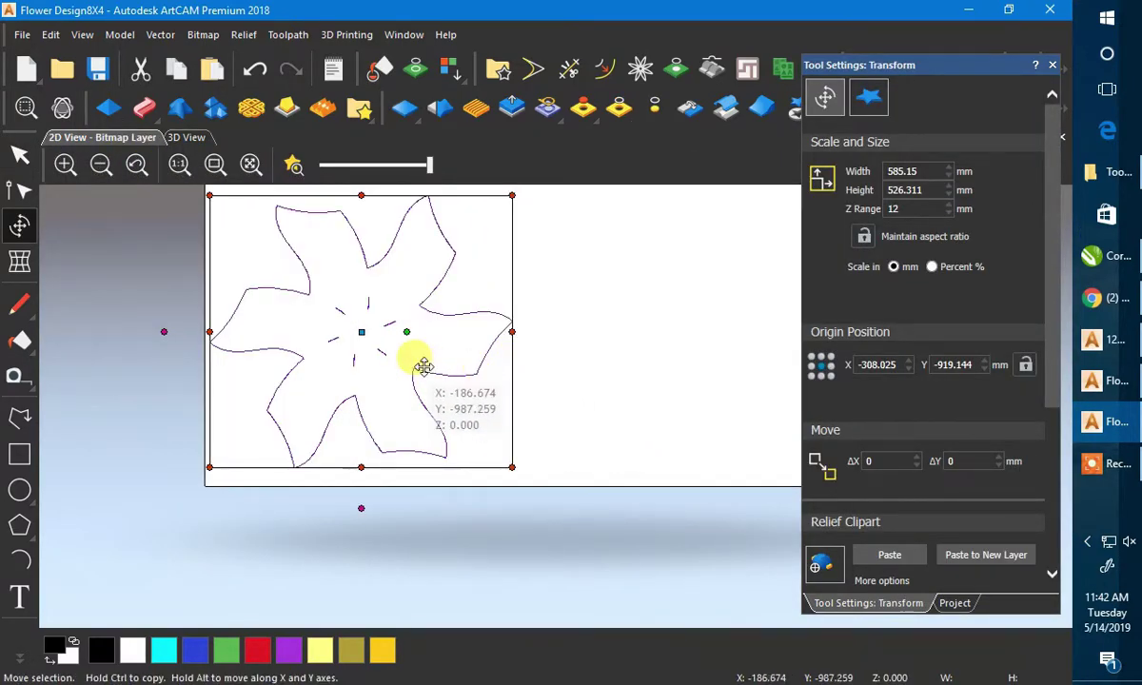
- Copy the flower clipart to the right so that its petals interlock with the first flower's right-hand petal
left_click(19, 155)
left_click(225, 225)
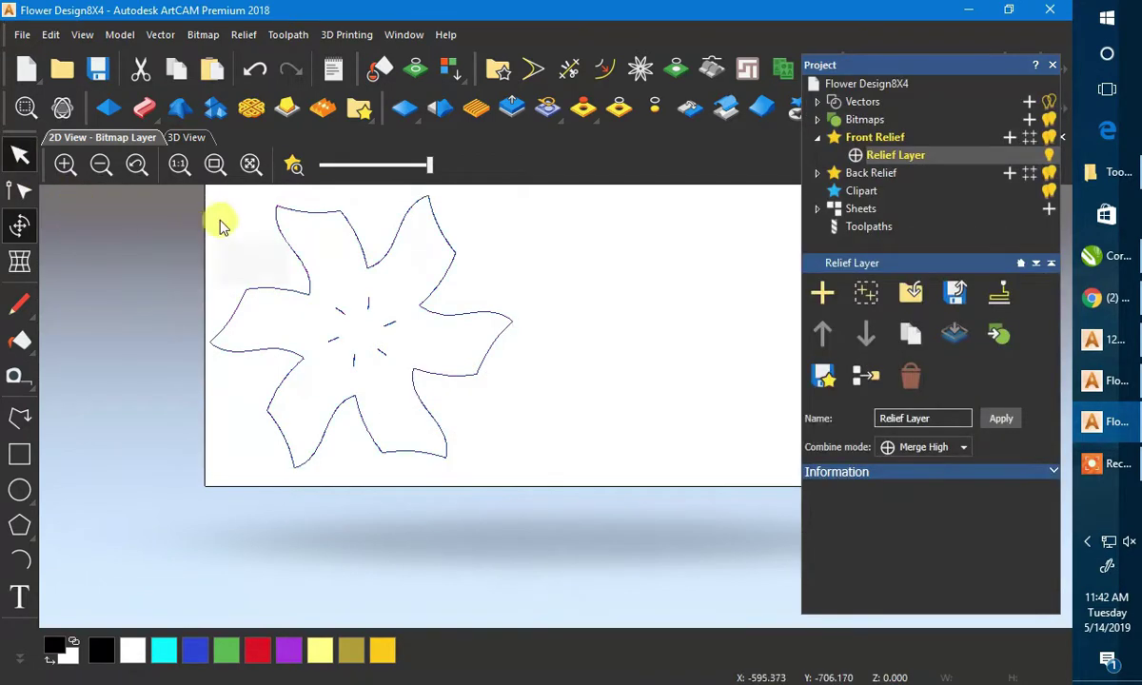
left_click(279, 226)
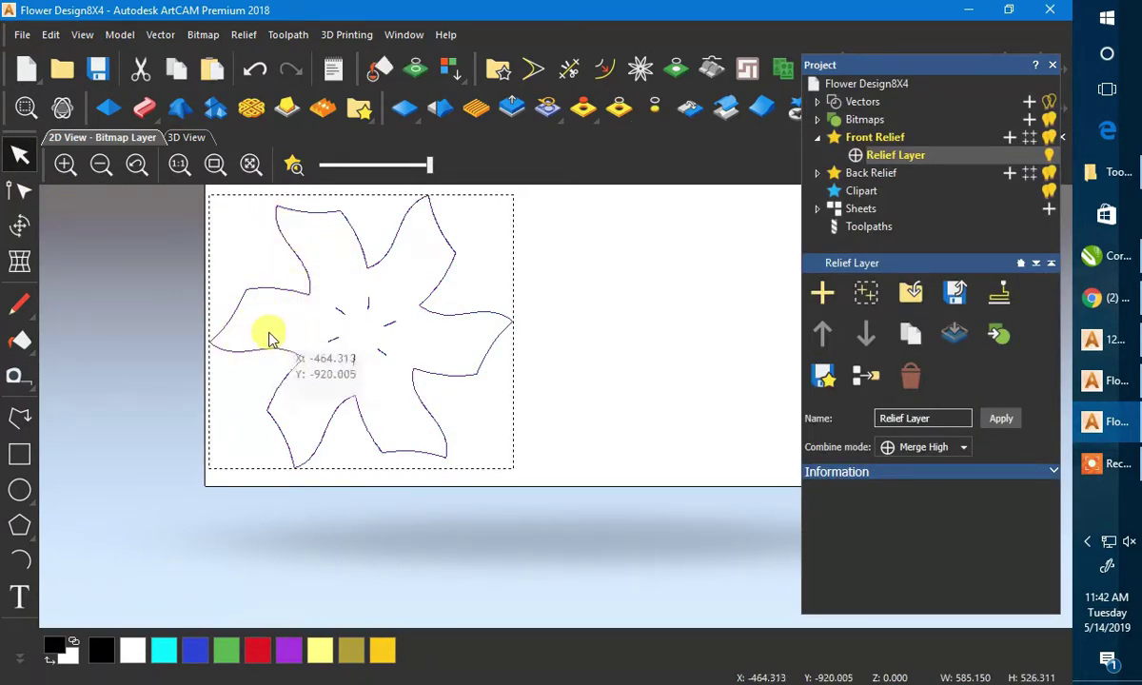
left_click_drag(211, 343, 191, 421)
- Nudge the copied flower in small increments to line up its petal outlines with the first flower's edges
scroll(408, 295, "up", 5)
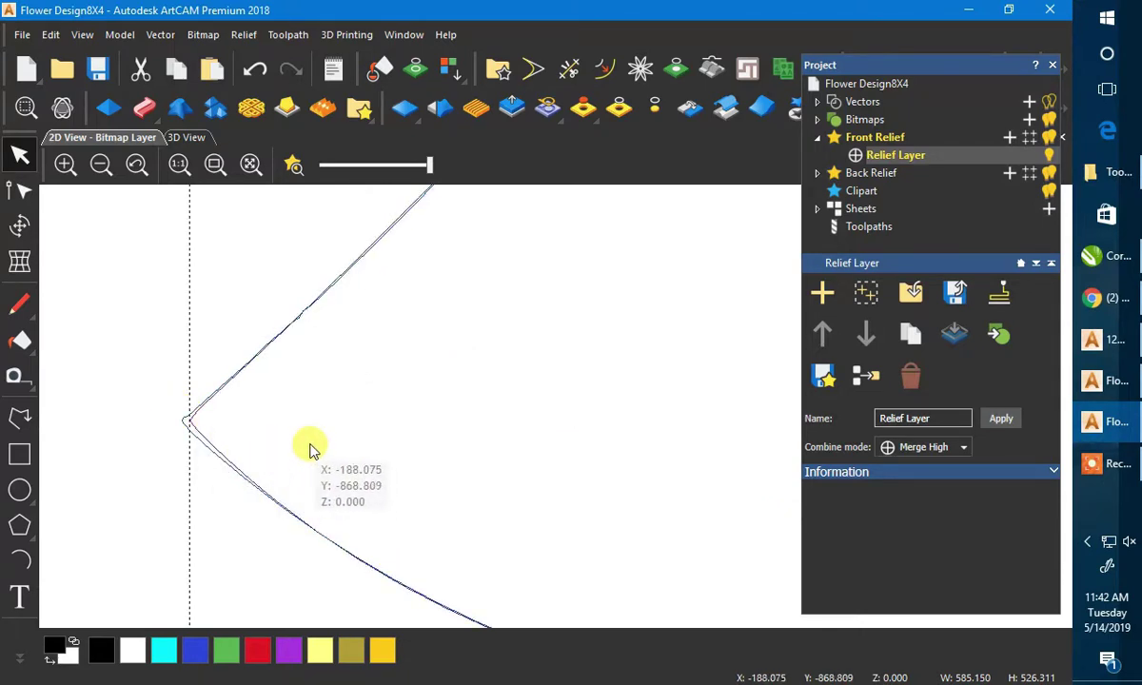
key("Left")
key("Down")
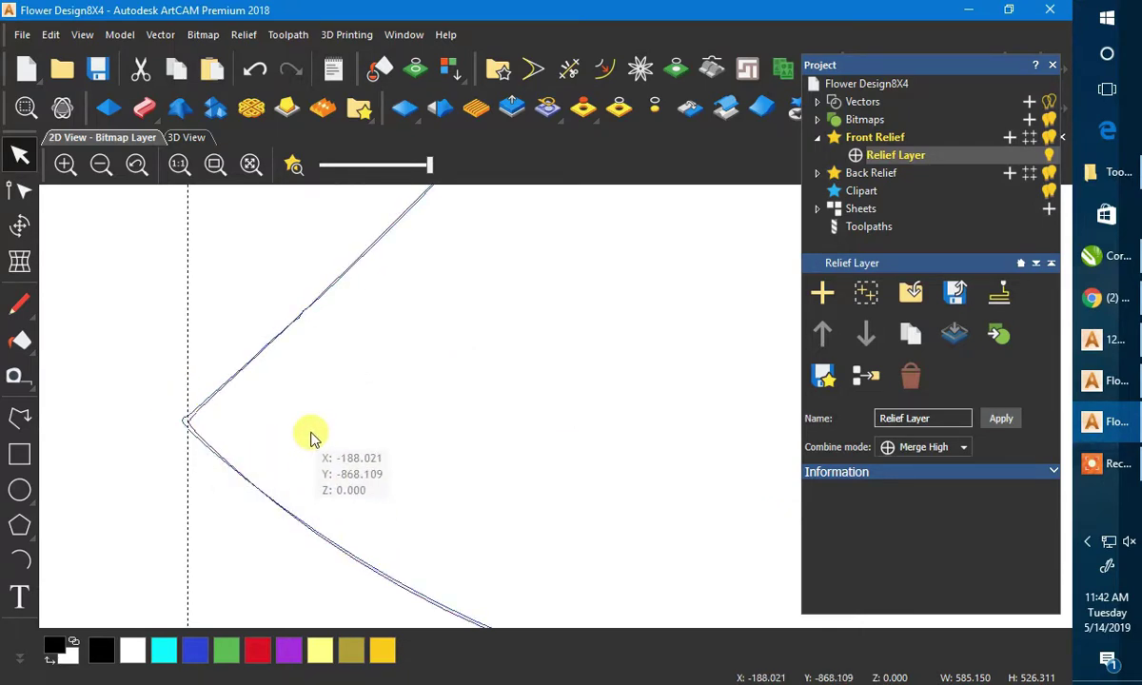
key("Right")
key("Right")
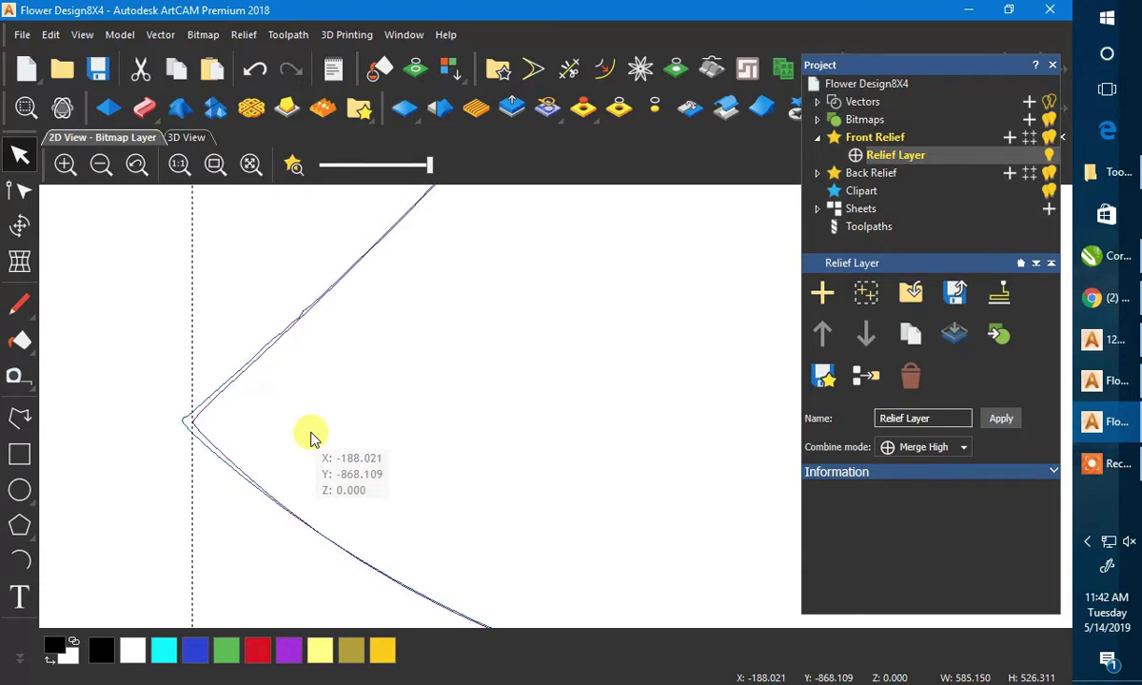
key("Right")
key("Up")
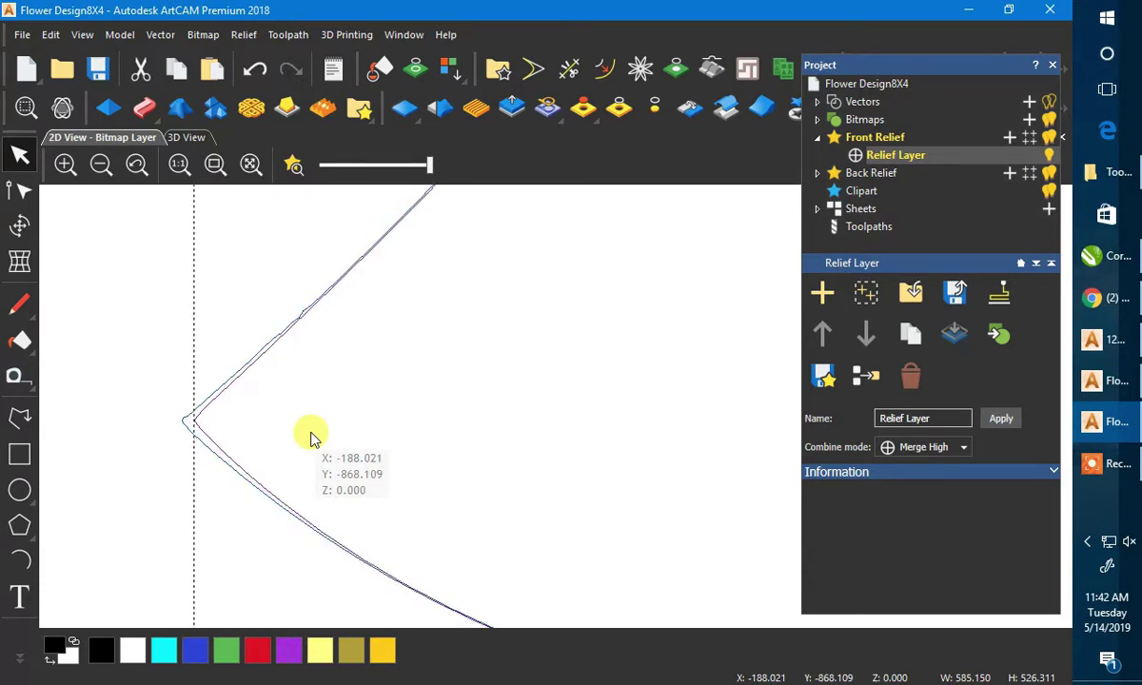
- Select both interlocking flowers and copy the pair so that its petals fit against the existing ones
scroll(303, 395, "down", 5)
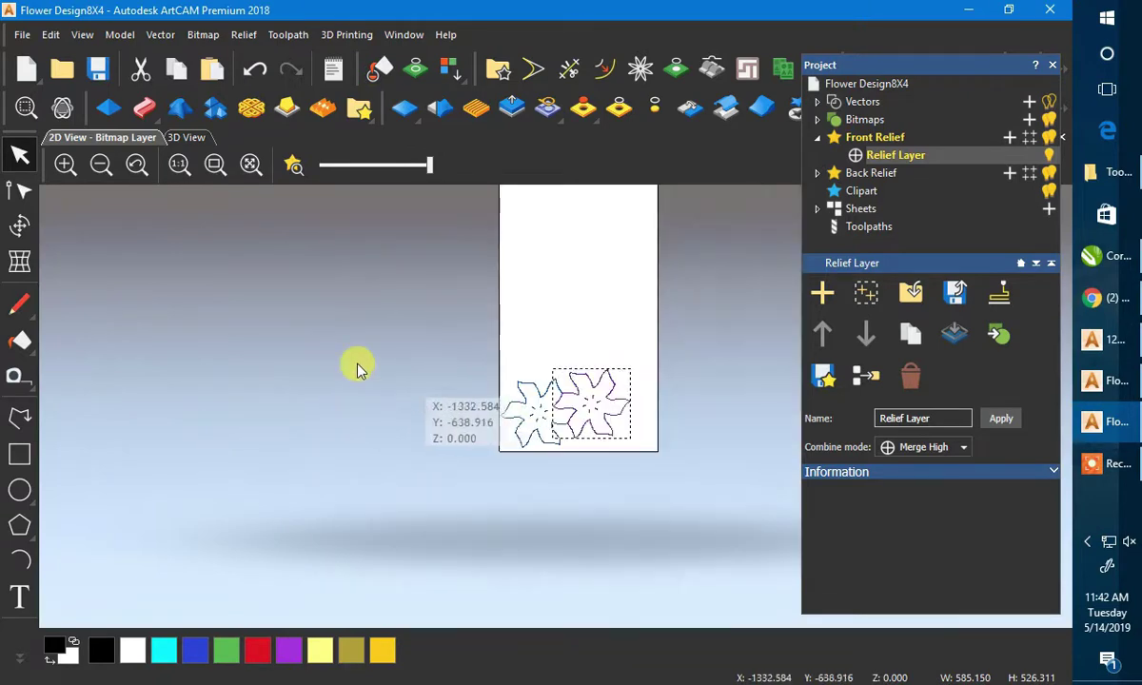
scroll(688, 439, "up", 3)
scroll(606, 420, "down", 2)
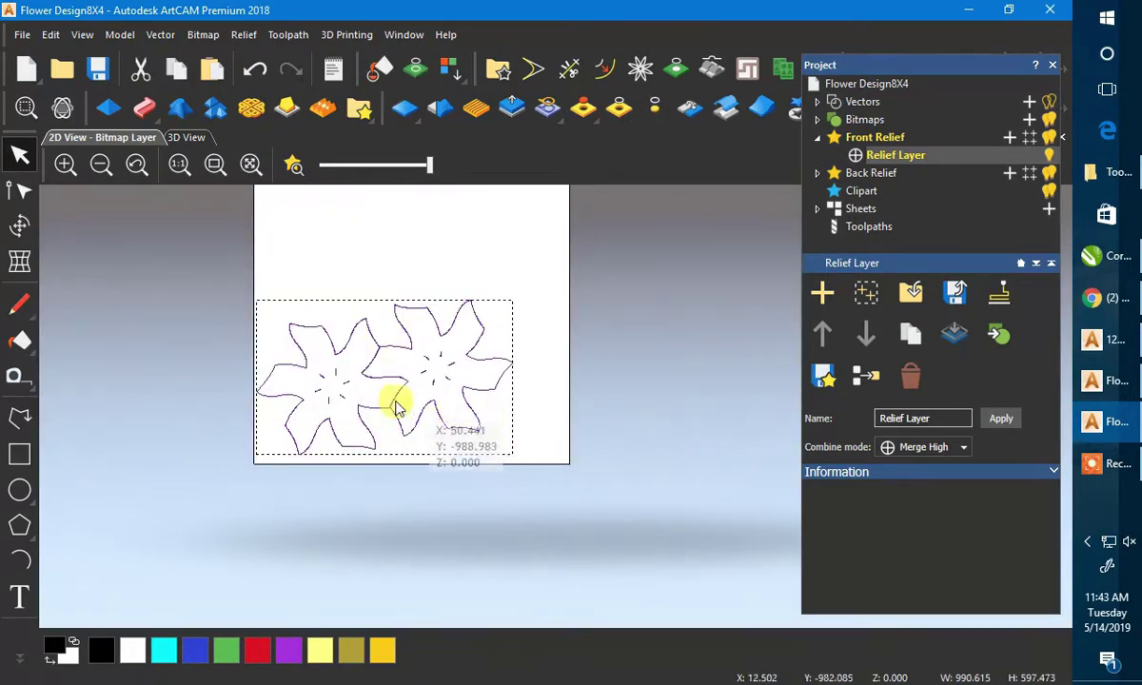
left_click_drag(265, 397, 243, 384)
- Nudge the copied flower pair left and down to close the gap between its petal outlines and the existing flower's
scroll(500, 334, "up", 5)
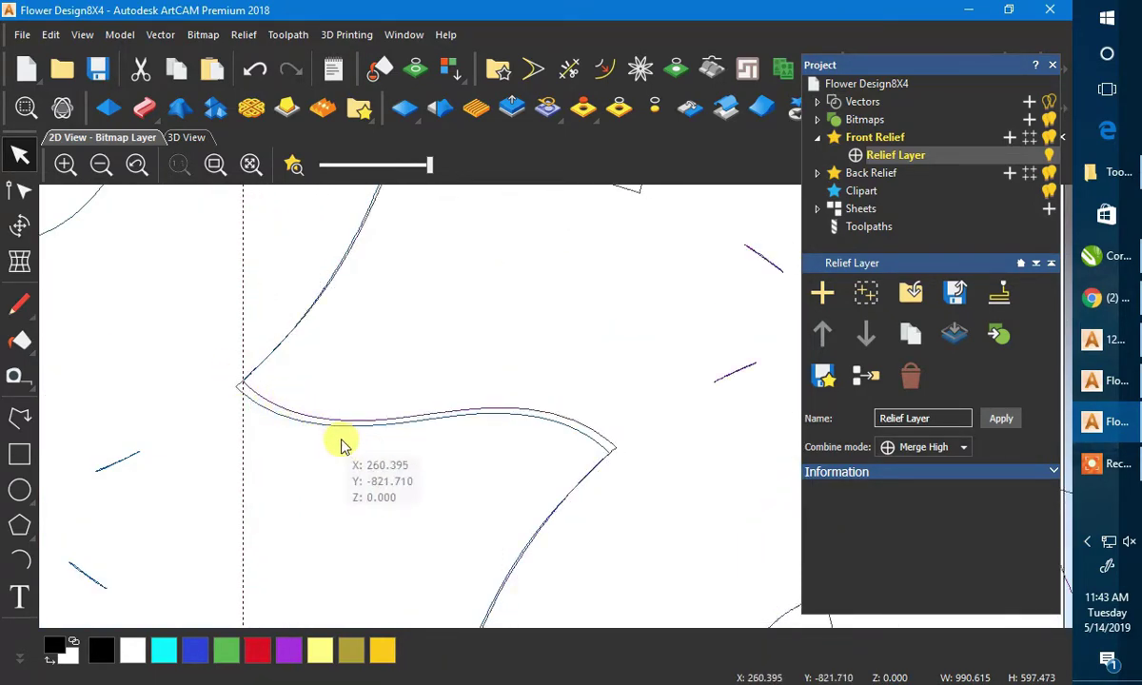
key("Left")
key("Left")
key("Down")
key("Down")
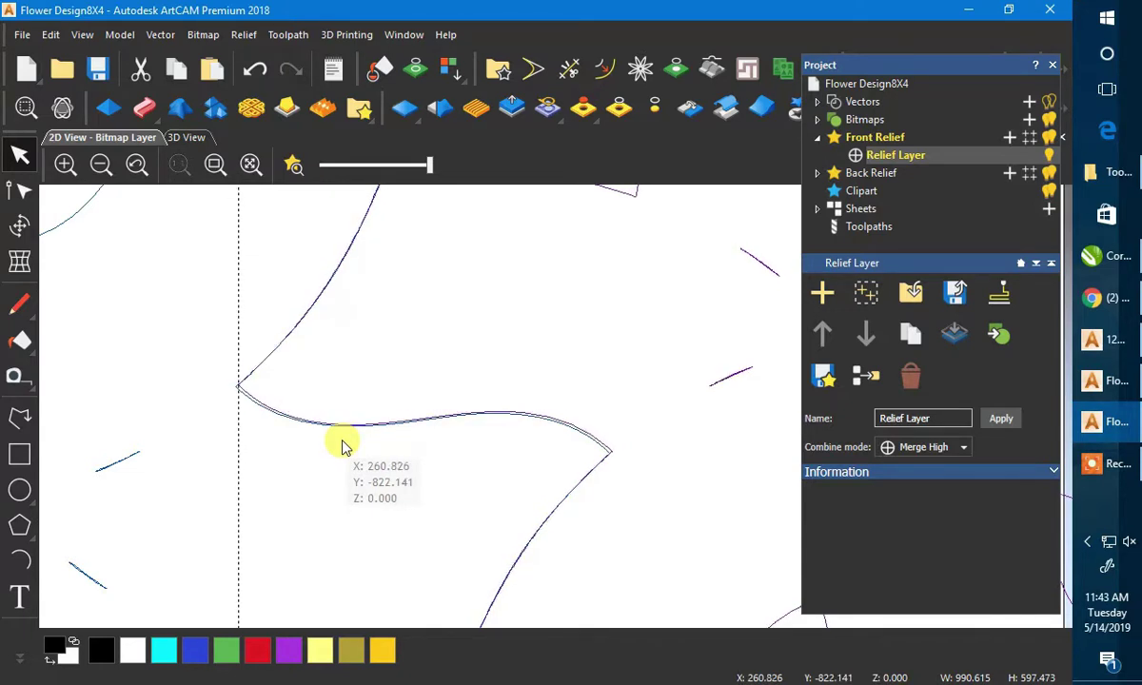
- Fine-adjust the copied pair down and left at the shared petal's tip, and check the outline match at both petal tips
scroll(615, 466, "up", 6)
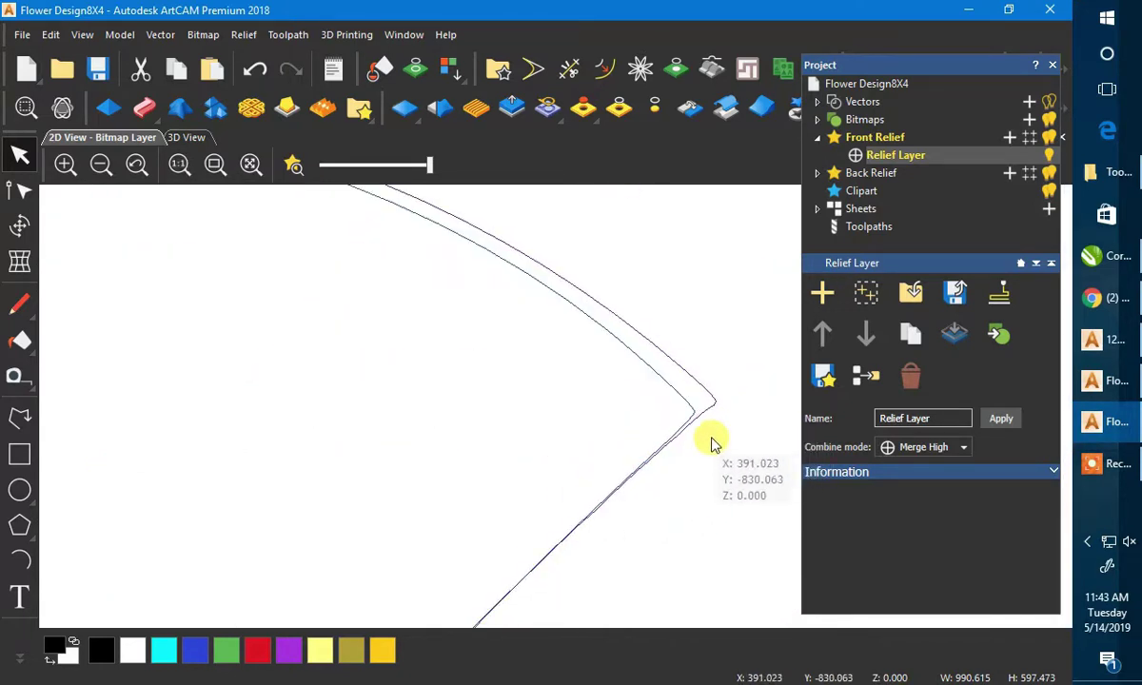
key("Down")
key("Down")
key("Down")
key("Left")
key("Left")
key("Left")
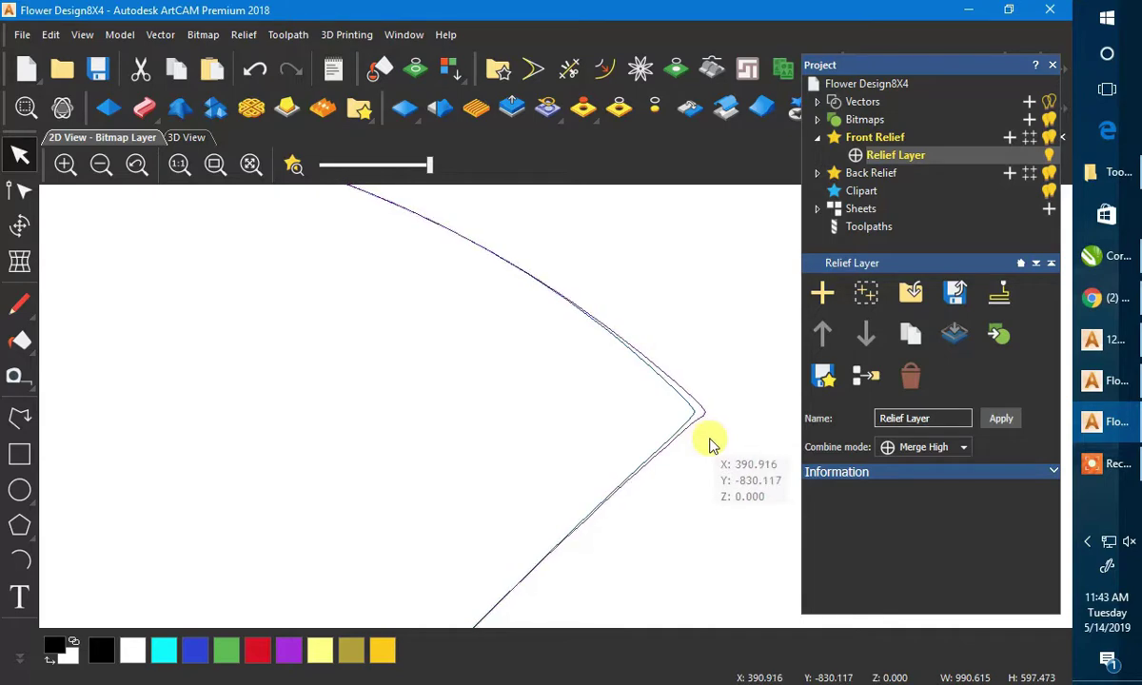
scroll(533, 428, "down", 5)
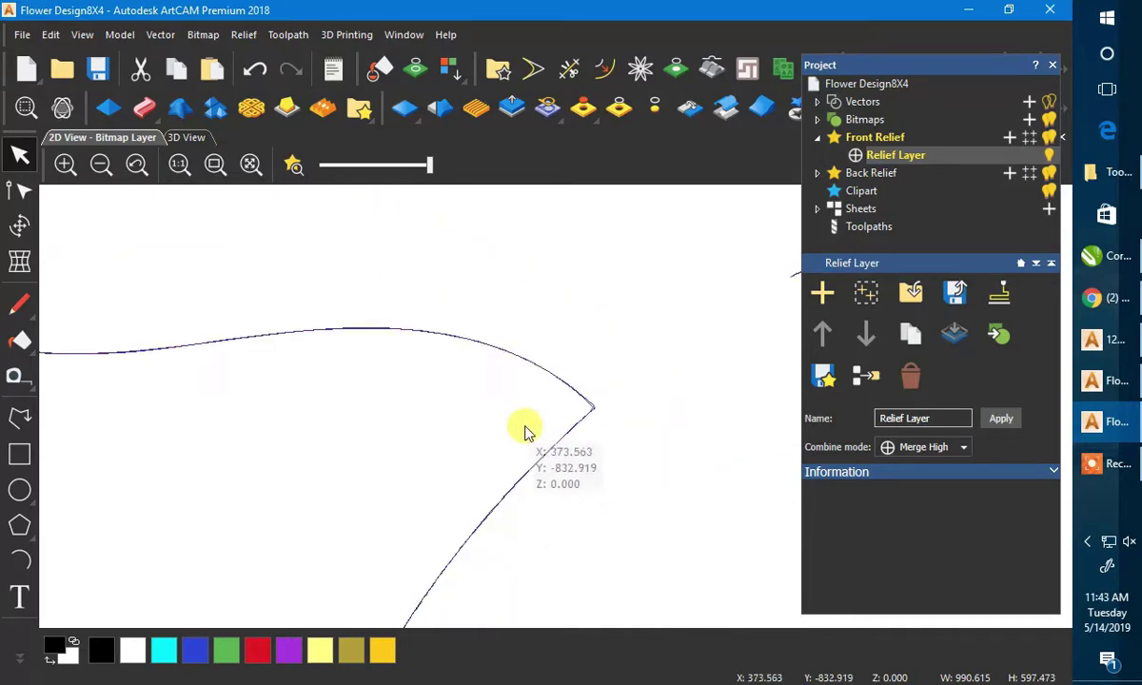
scroll(379, 376, "up", 3)
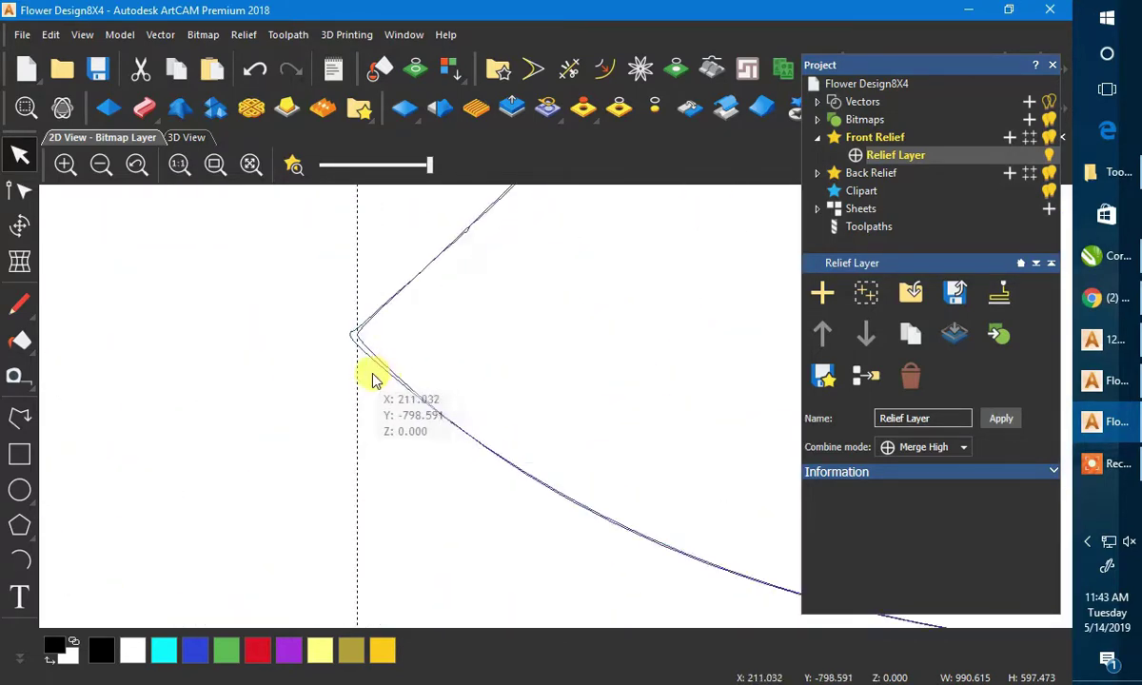
scroll(373, 380, "down", 2)
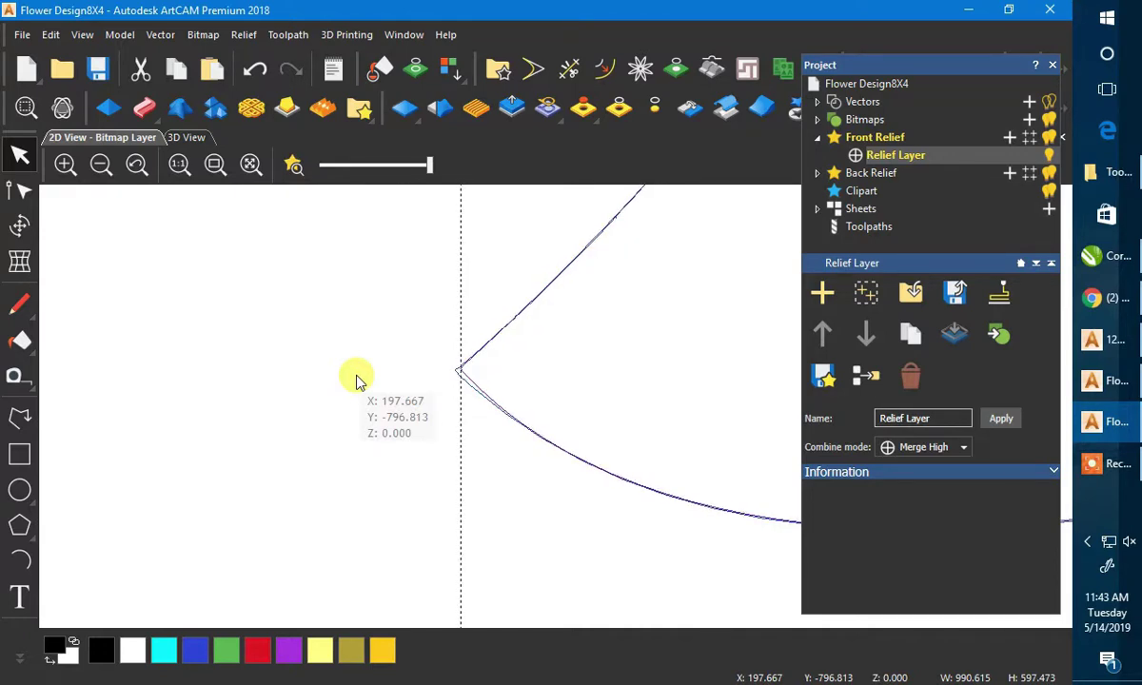
scroll(586, 480, "up", 3)
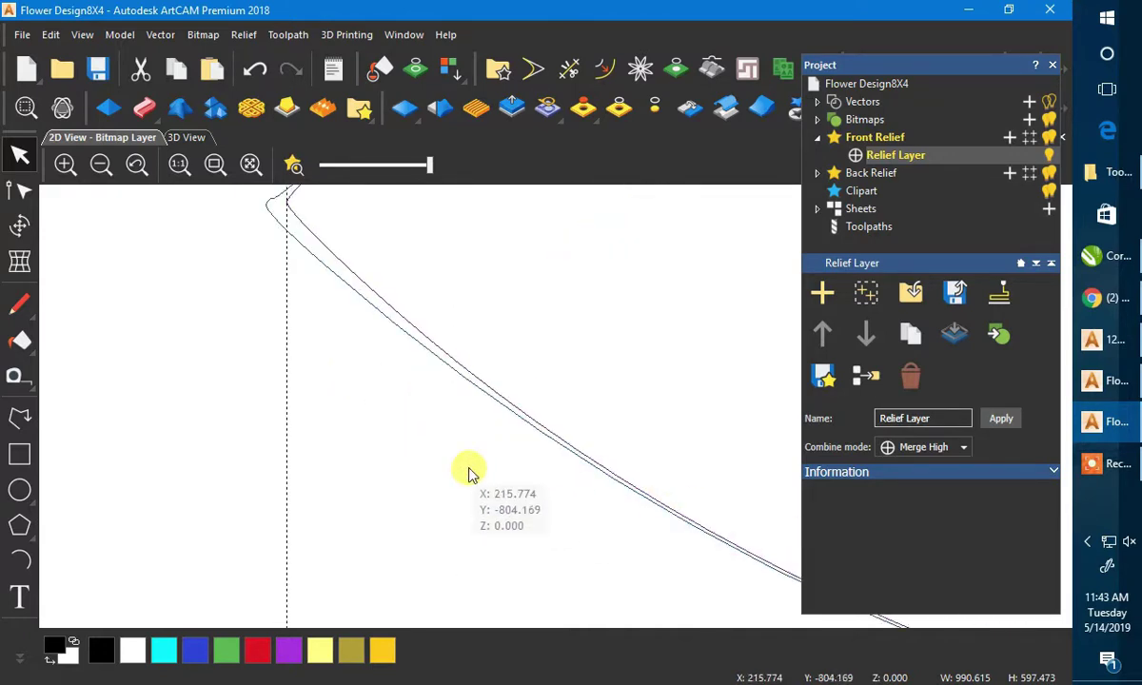
scroll(426, 437, "down", 3)
scroll(387, 439, "down", 5)
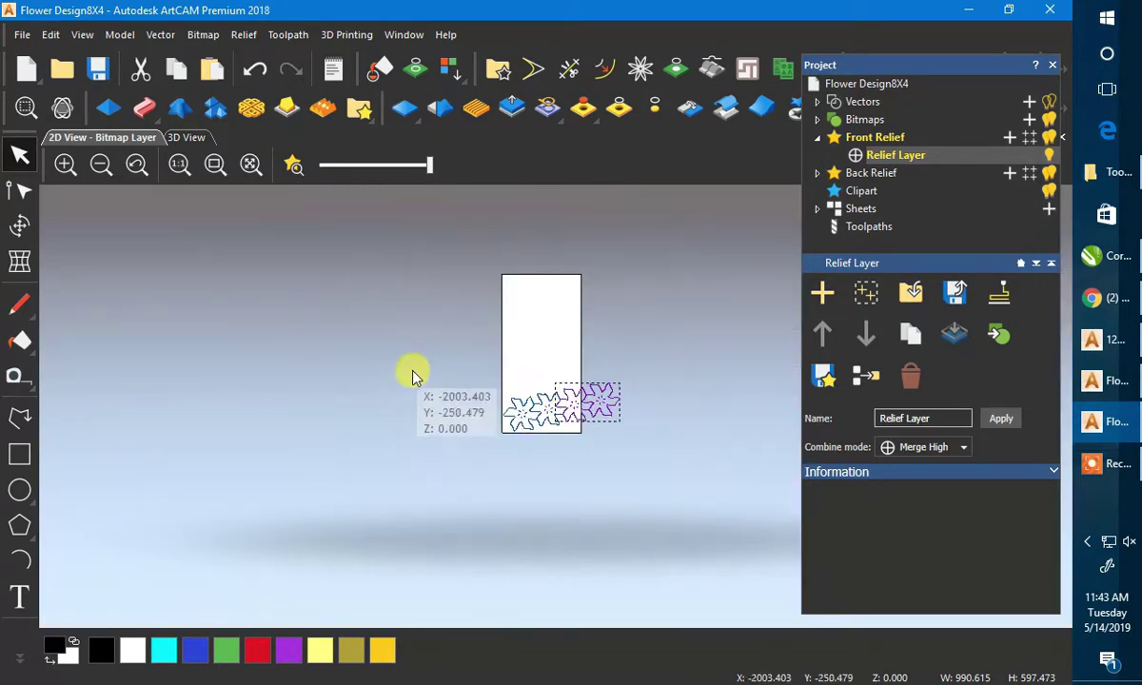
- Try copying the row of four flowers up and to the left as an interlocking second row, and delete the copied row
left_click_drag(418, 360, 645, 459)
scroll(620, 452, "up", 2)
scroll(467, 375, "up", 2)
scroll(428, 357, "down", 2)
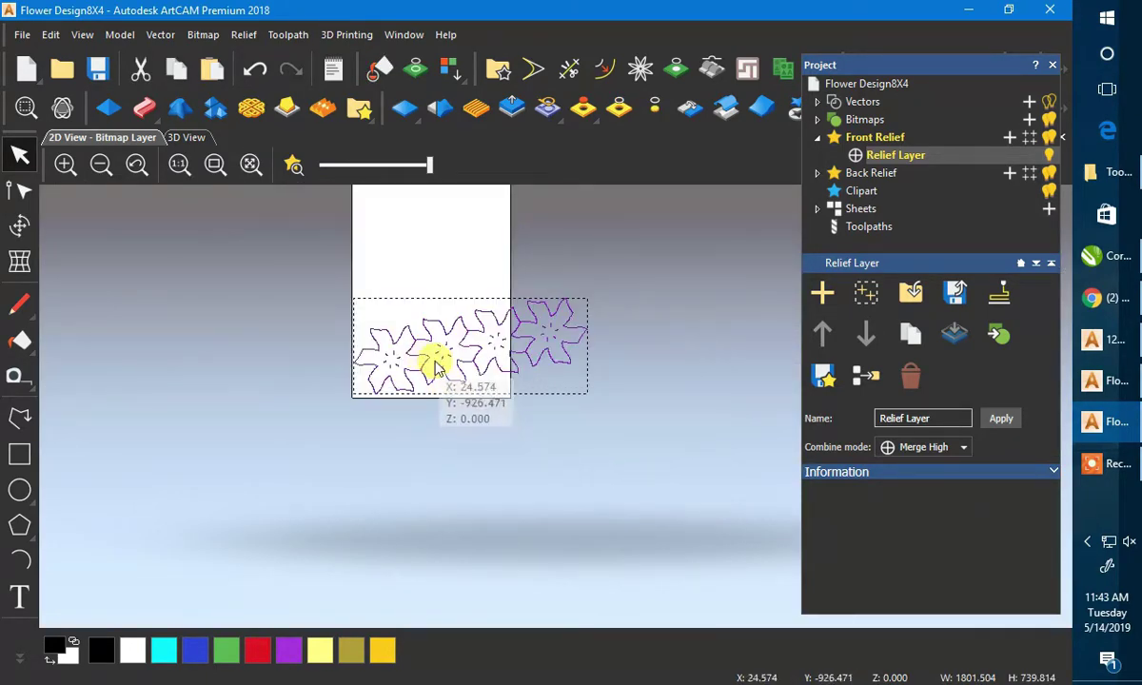
scroll(425, 398, "up", 2)
left_click_drag(430, 396, 306, 287)
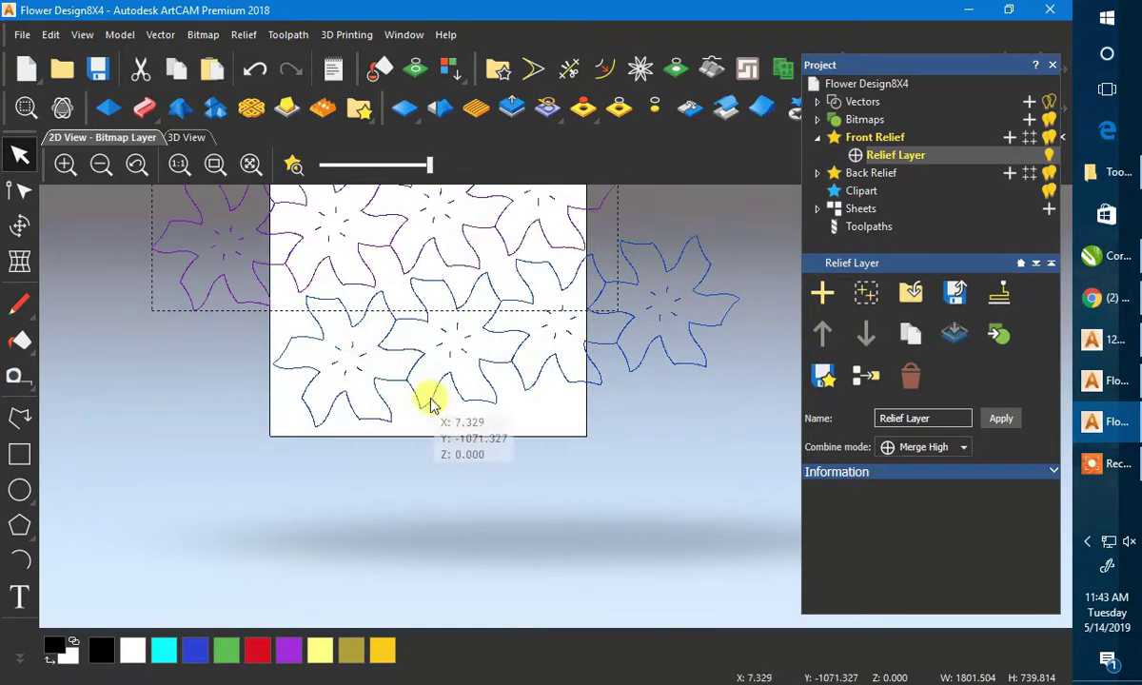
scroll(433, 403, "down", 2)
scroll(535, 364, "up", 1)
scroll(537, 374, "up", 2)
key("Delete")
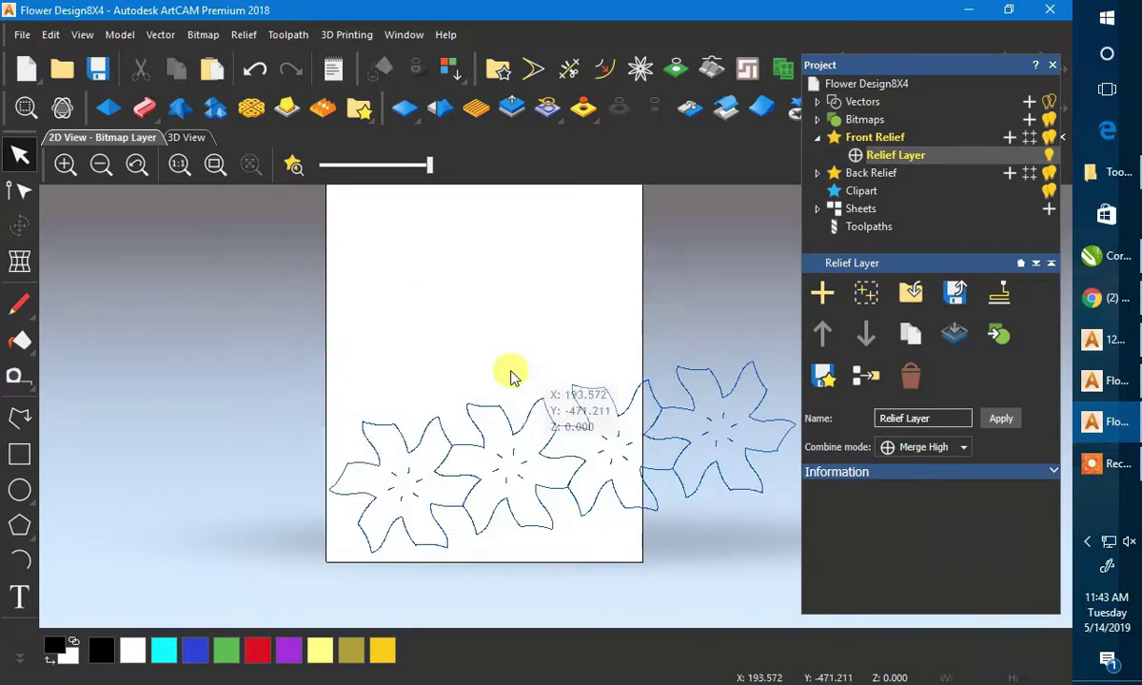